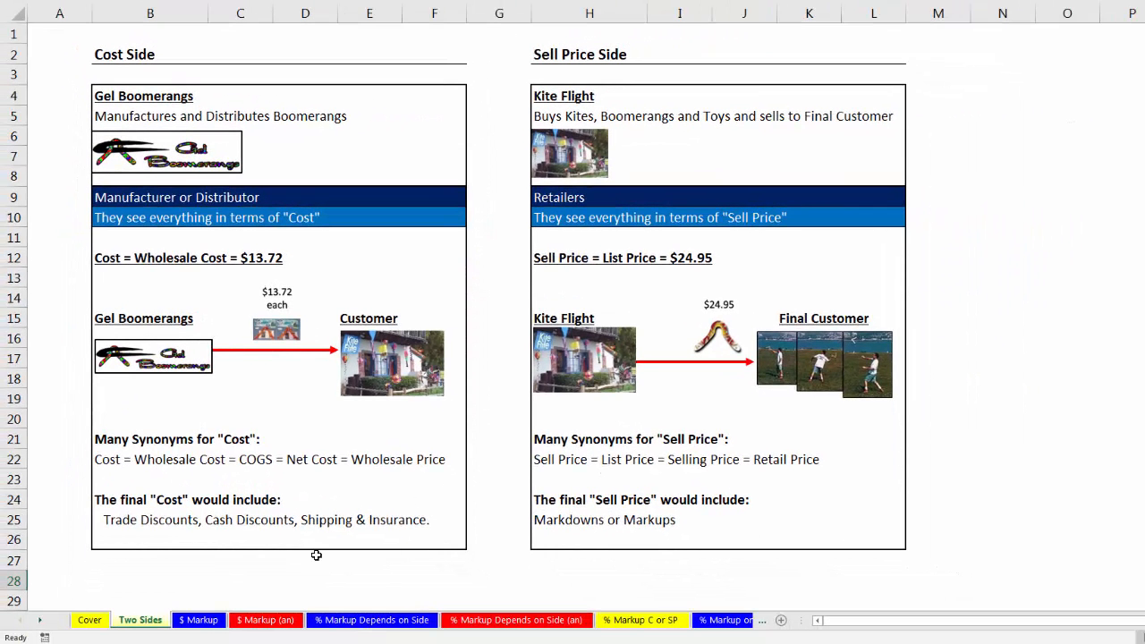
On the $ Markup worksheet, calculate the Markup in D13 of the What is Markup? table as Sell Price minus Cost, =D11-D12.
click(200, 620)
click(199, 621)
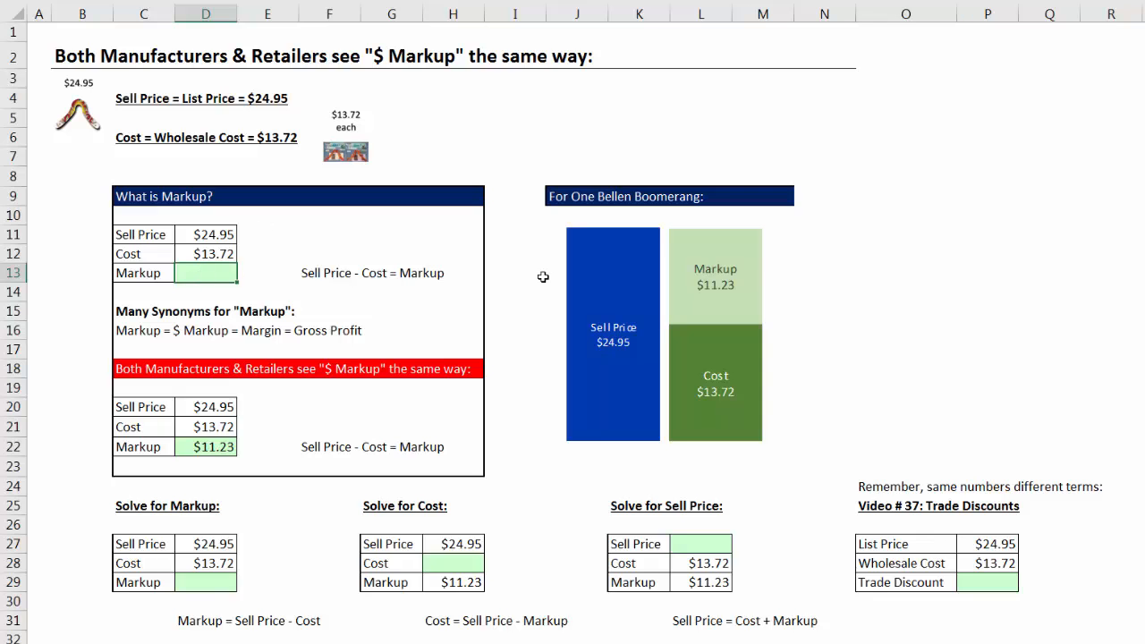
text(=)
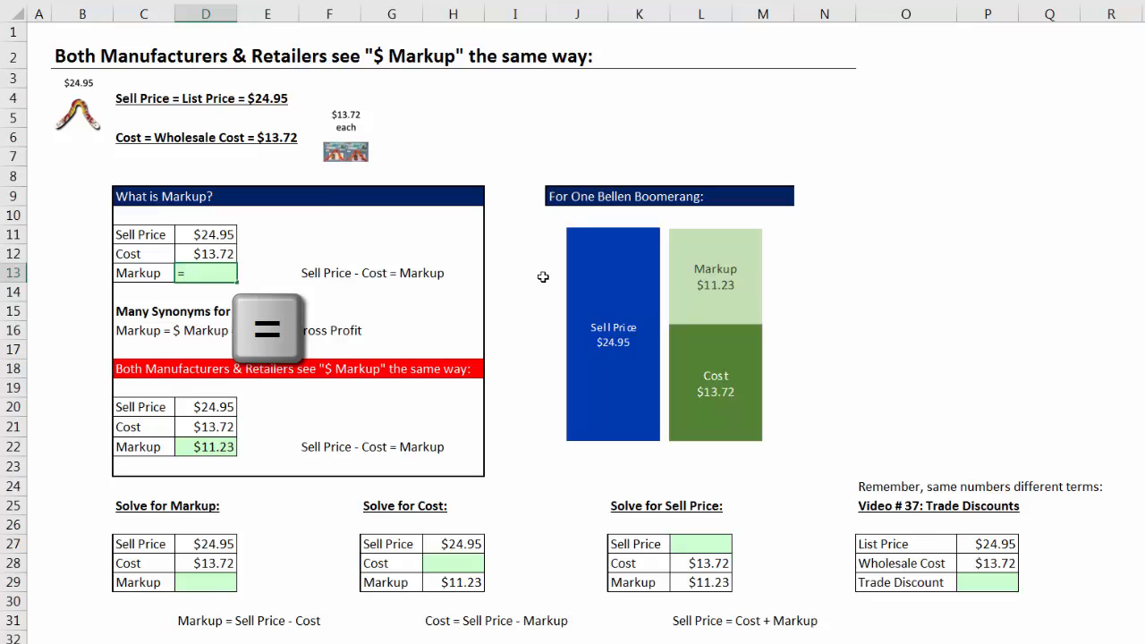
key(Up)
key(Up)
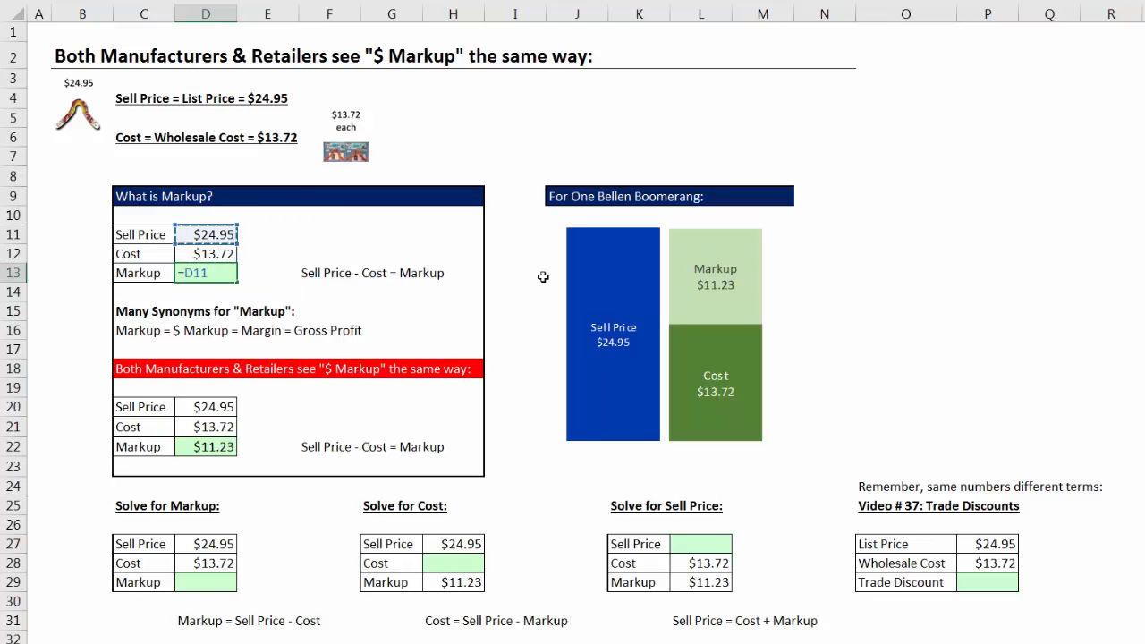
text(-)
key(Up)
key(Return)
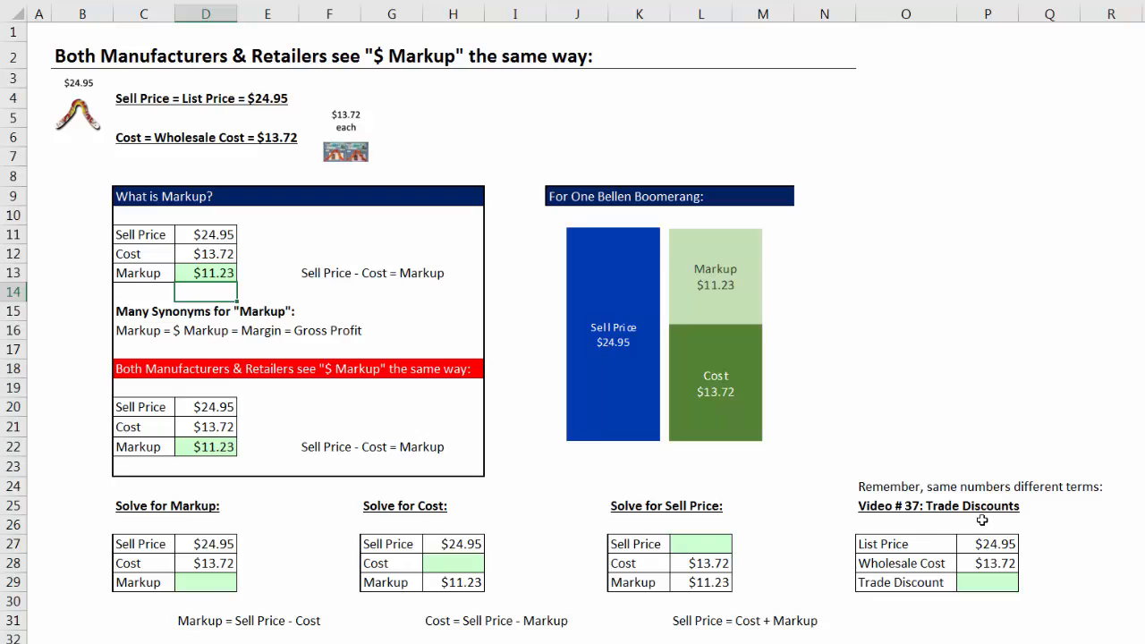
Calculate the Trade Discount in P29 as List Price minus Wholesale Cost with the formula =P27-P28.
click(989, 547)
click(993, 564)
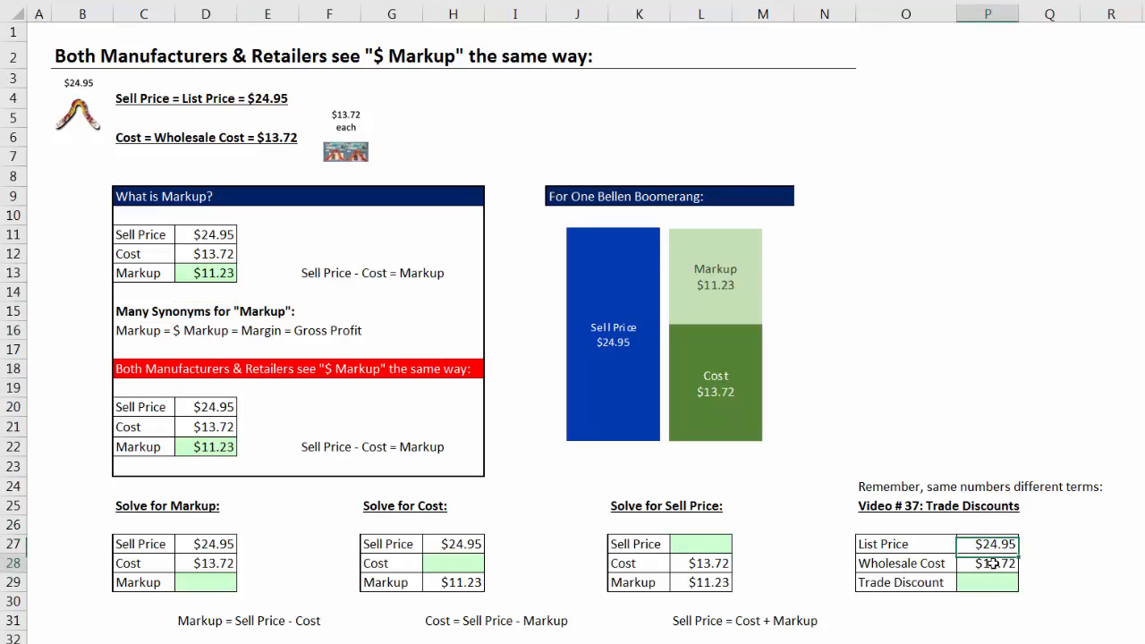
click(997, 582)
text(=)
key(Up)
key(Up)
text(-)
key(Up)
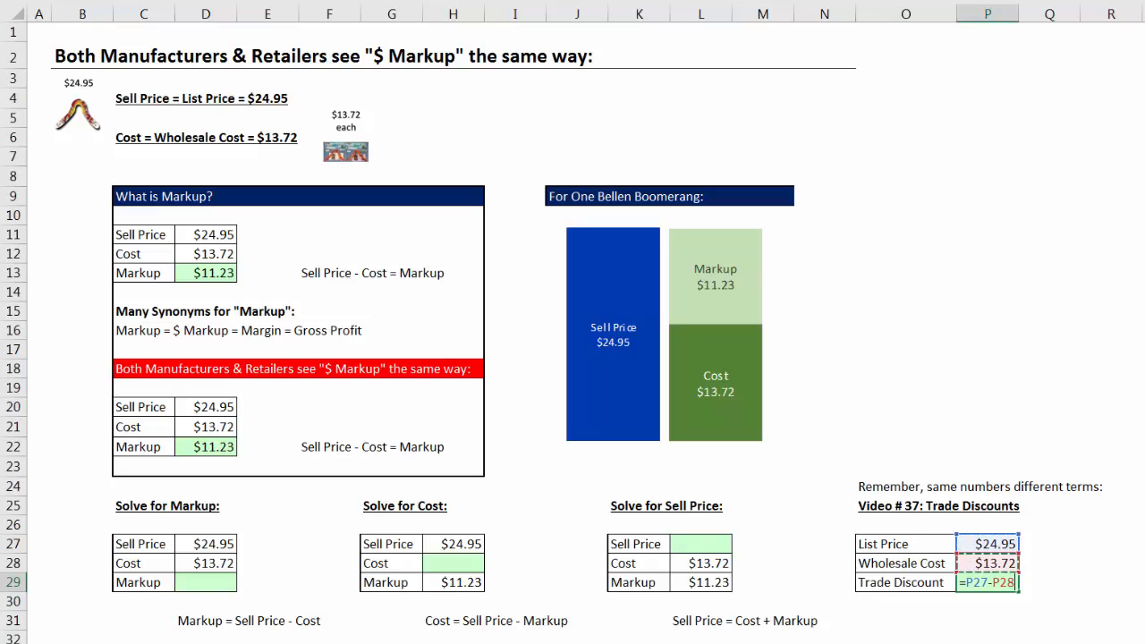
key(Return)
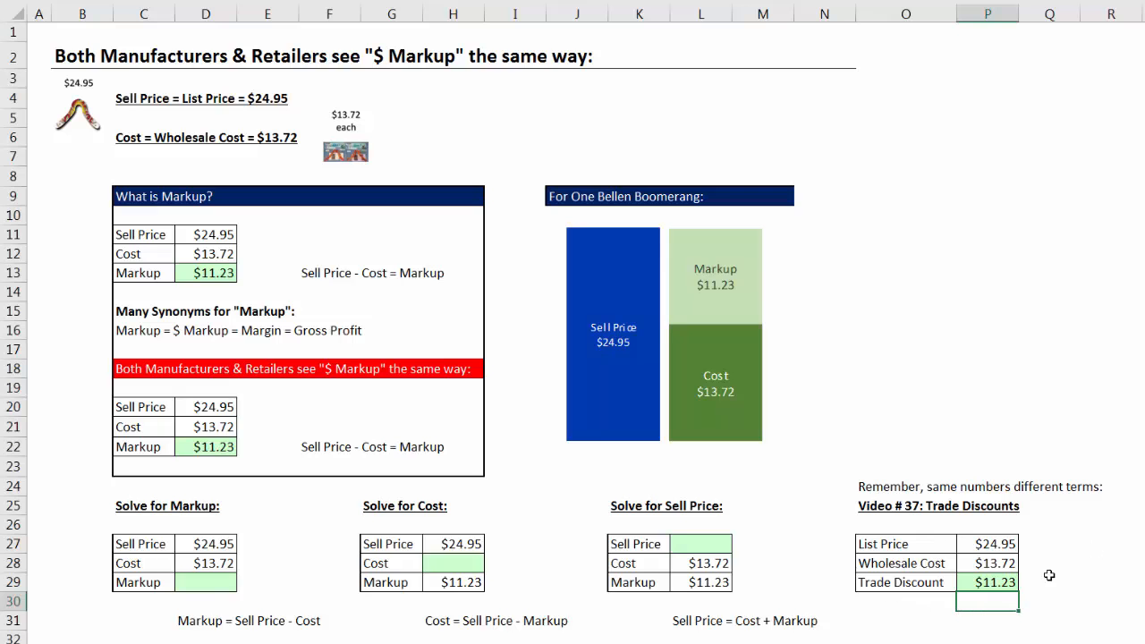
click(982, 583)
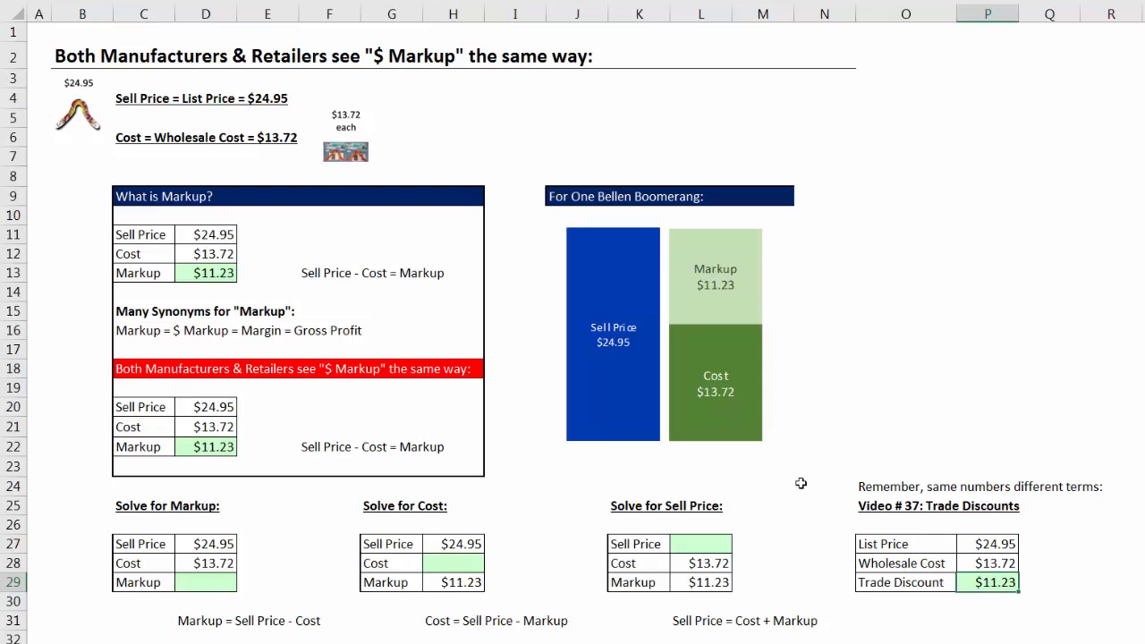
click(147, 234)
click(142, 255)
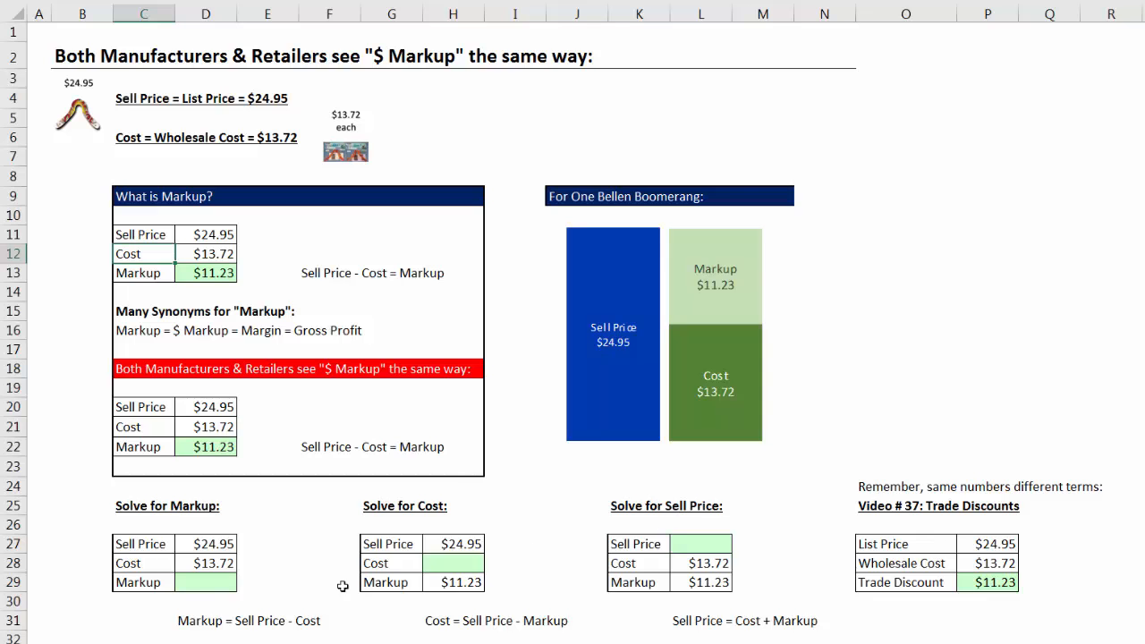
Fill in the Markup in D29 of the Solve for Markup table with the formula =D27-D28.
click(203, 582)
text(=)
key(Up)
key(Up)
text(-)
key(Up)
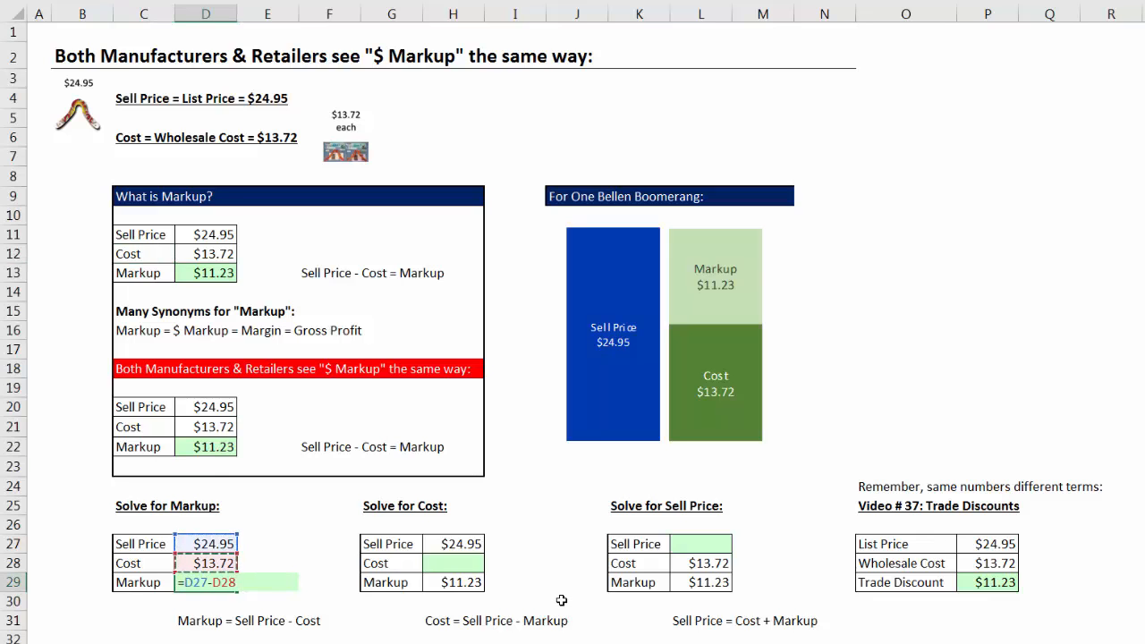
key(Return)
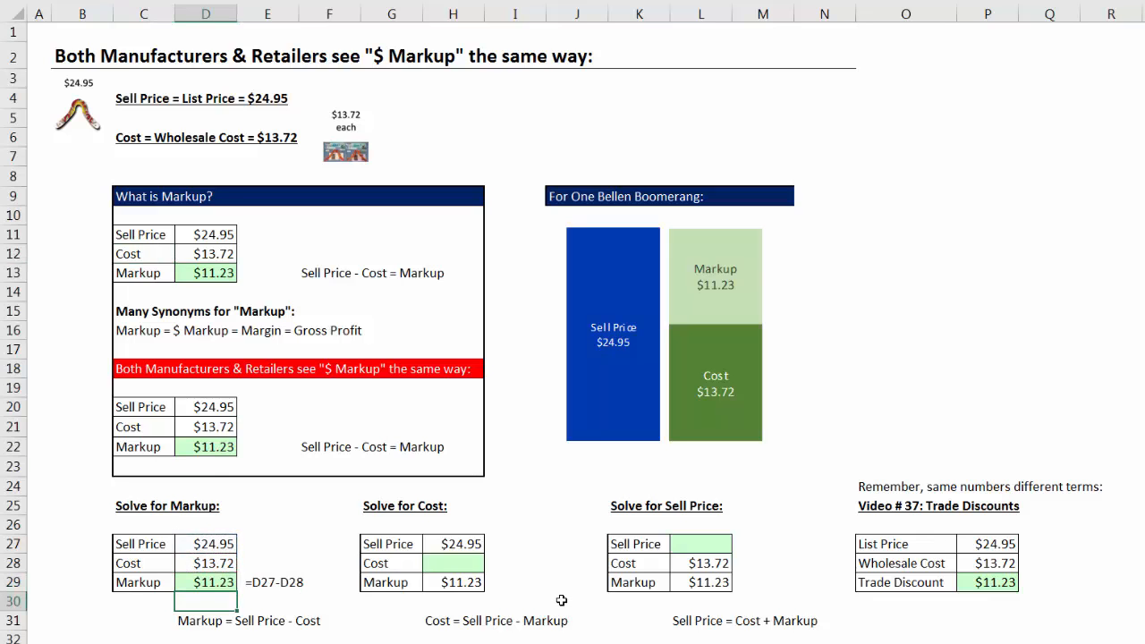
Fill in the Cost in H28 of the Solve for Cost table as Sell Price minus Markup, =H27-H29.
click(467, 548)
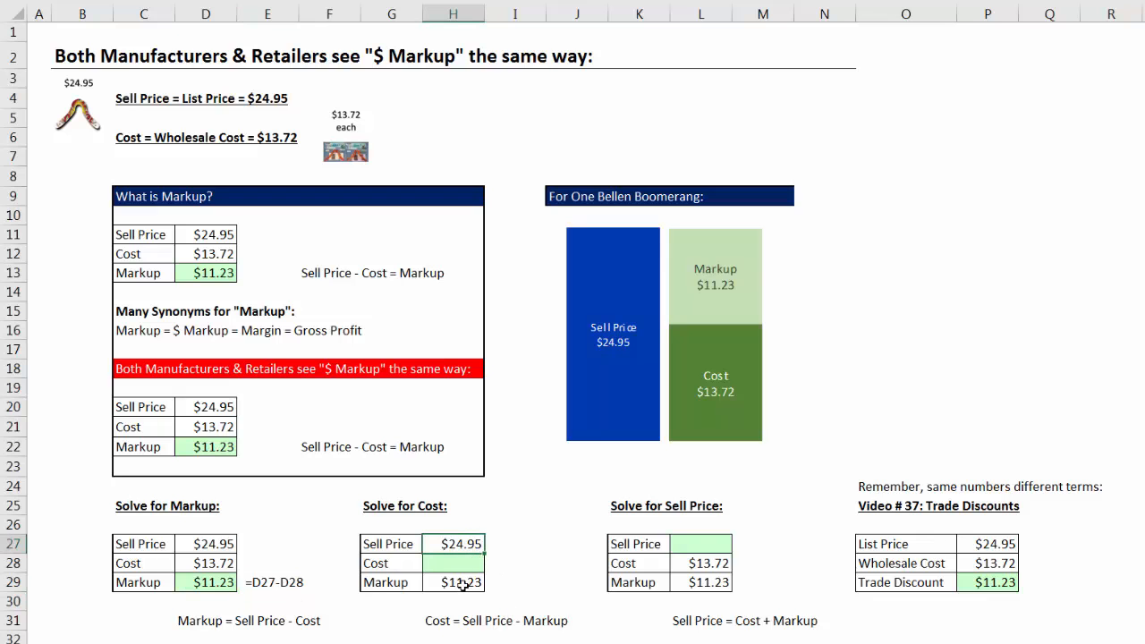
click(463, 584)
click(461, 562)
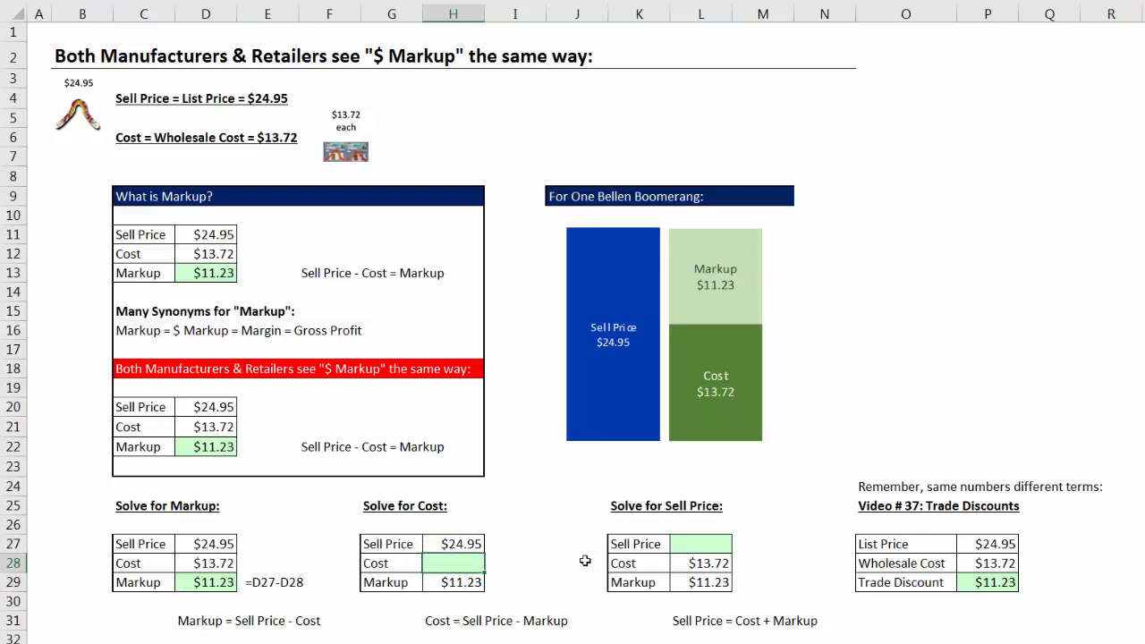
text(=)
key(Up)
text(-)
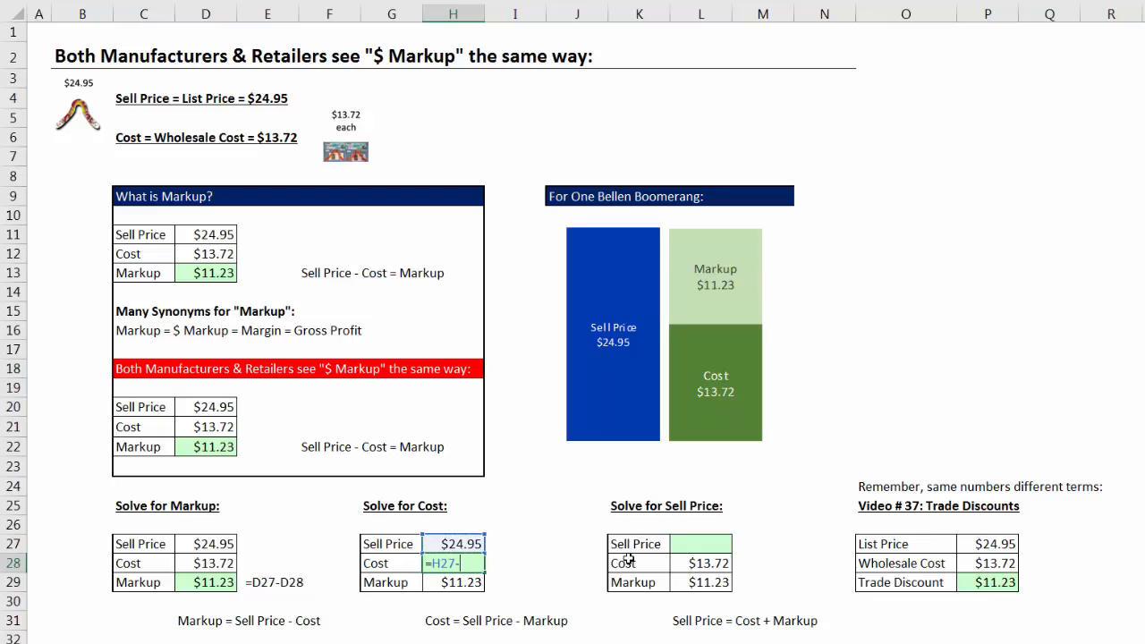
key(Down)
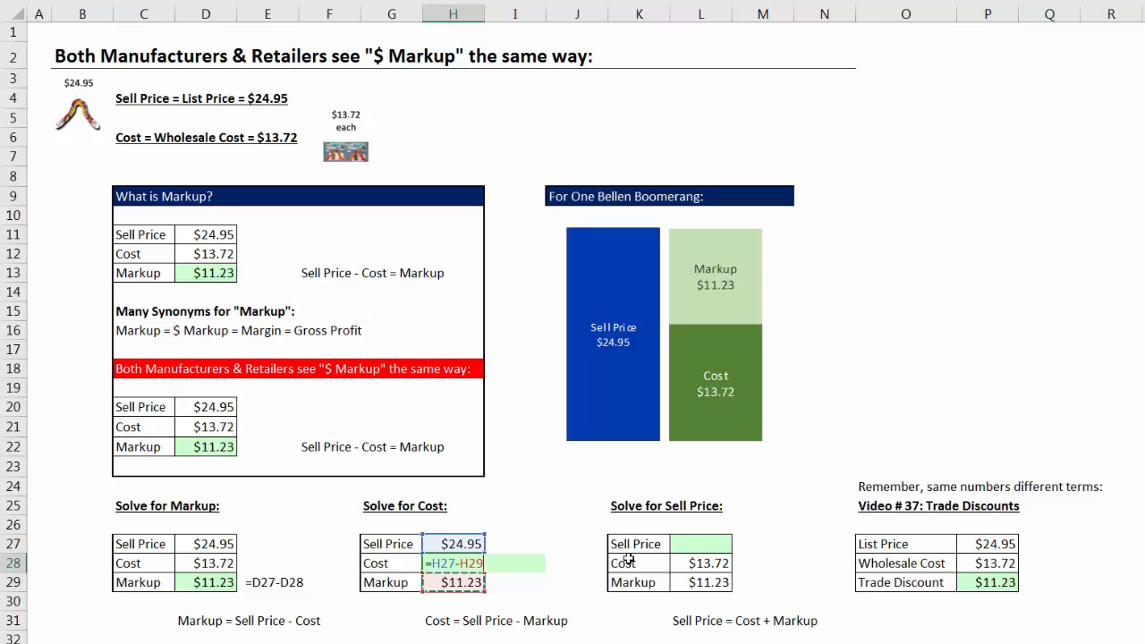
key(Return)
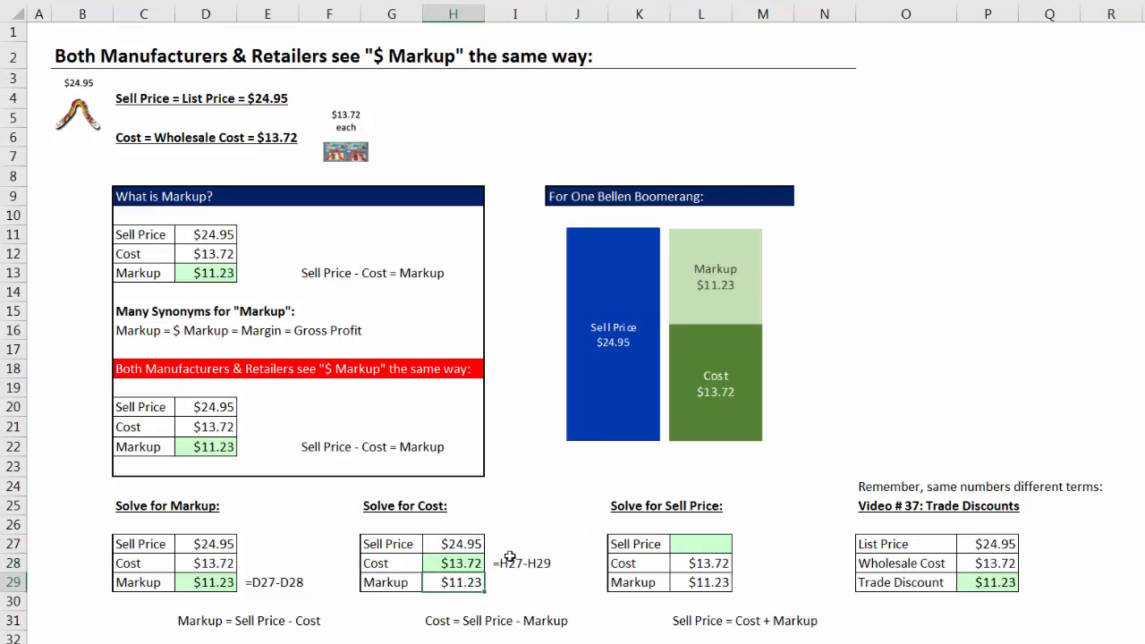
Fill in the Sell Price in L27 of the Solve for Sell Price table by summing the Cost and Markup cells, L28:L29.
click(643, 579)
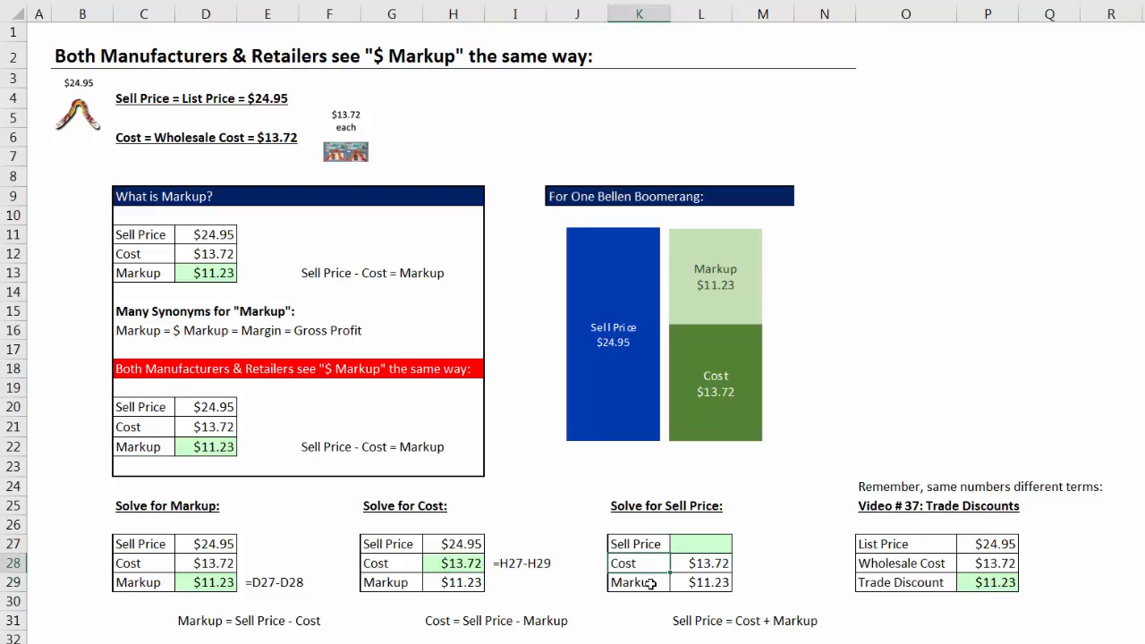
click(693, 545)
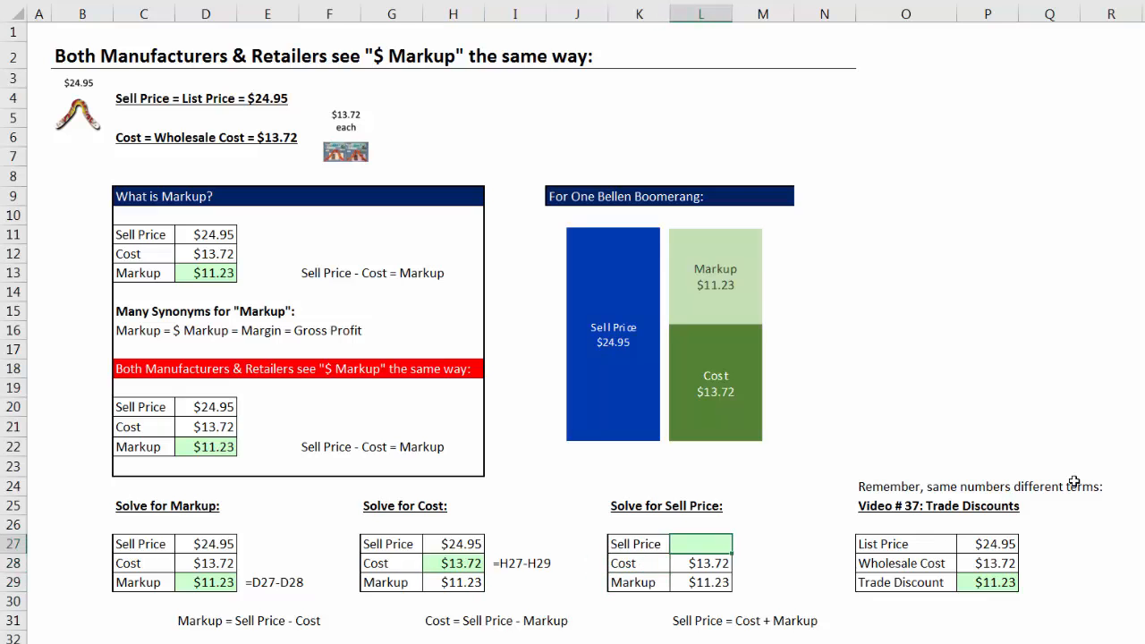
key(alt+equal)
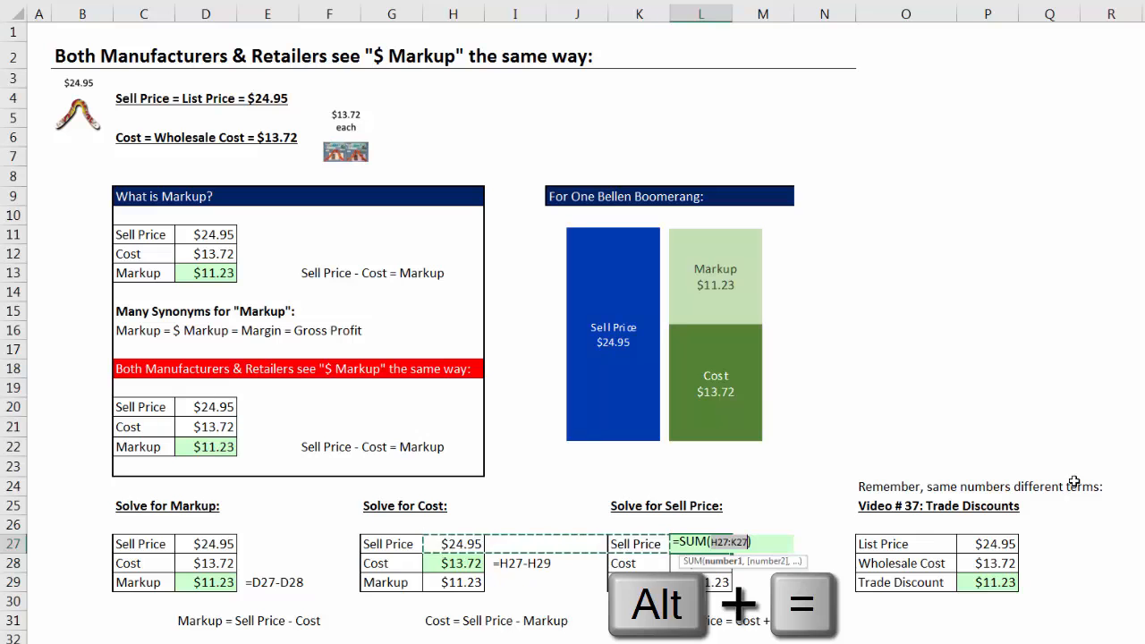
drag(705, 584, 707, 563)
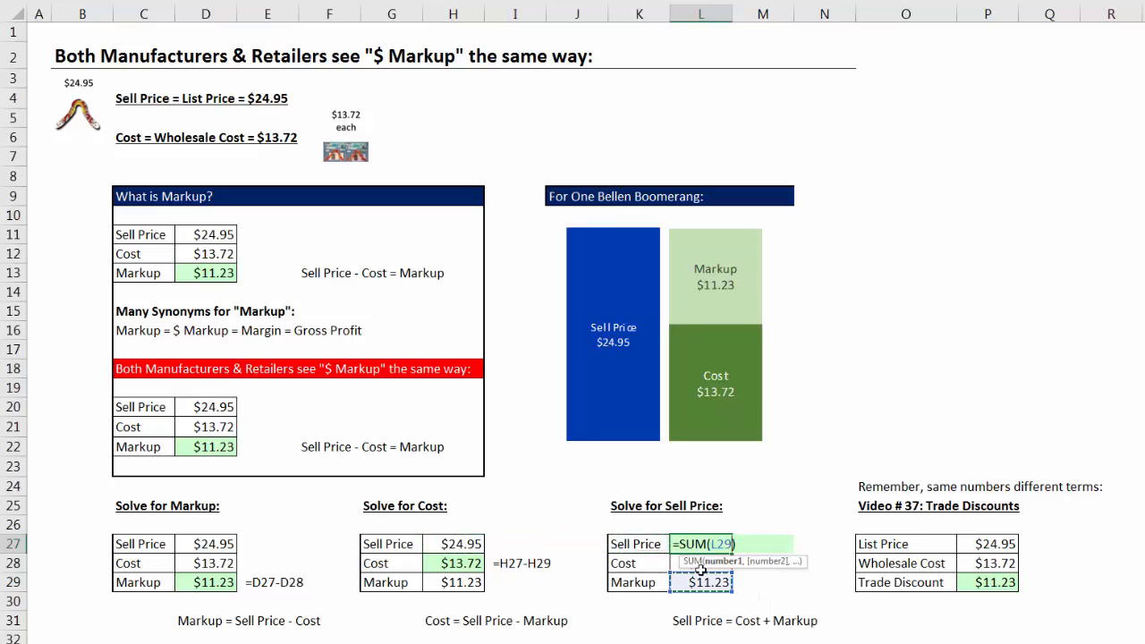
key(Return)
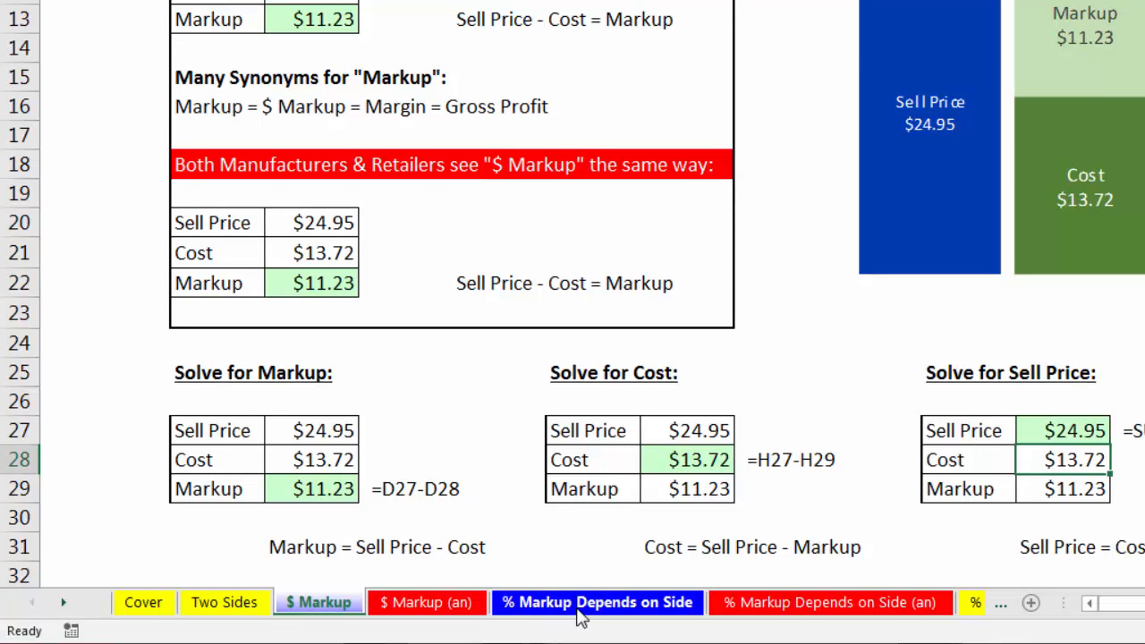
Open the % Markup Depends on Side worksheet.
click(635, 609)
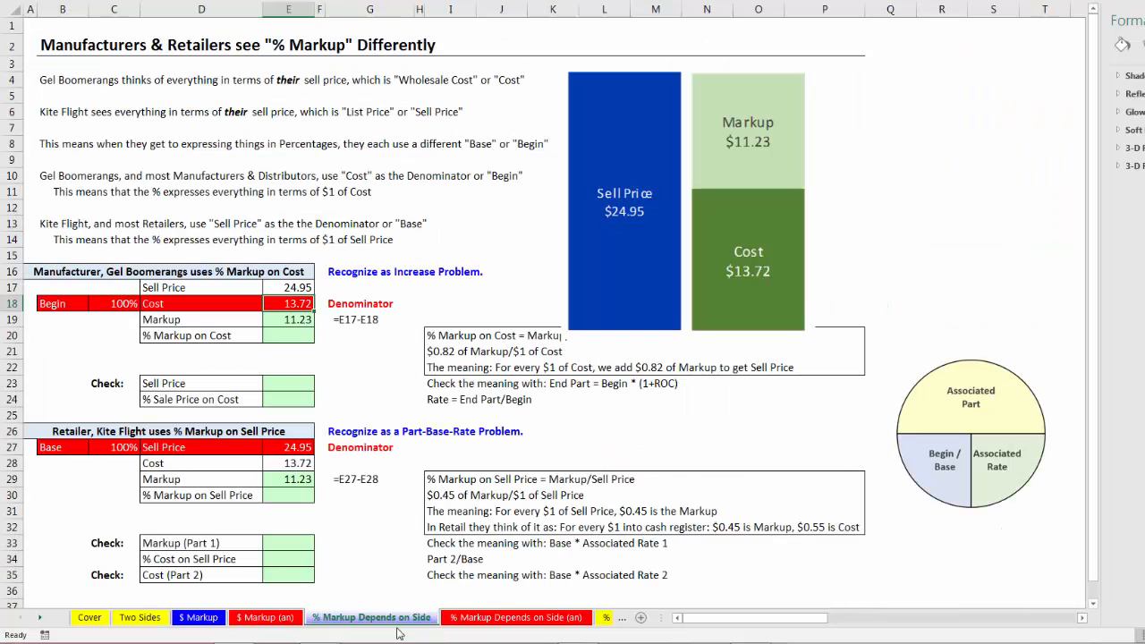
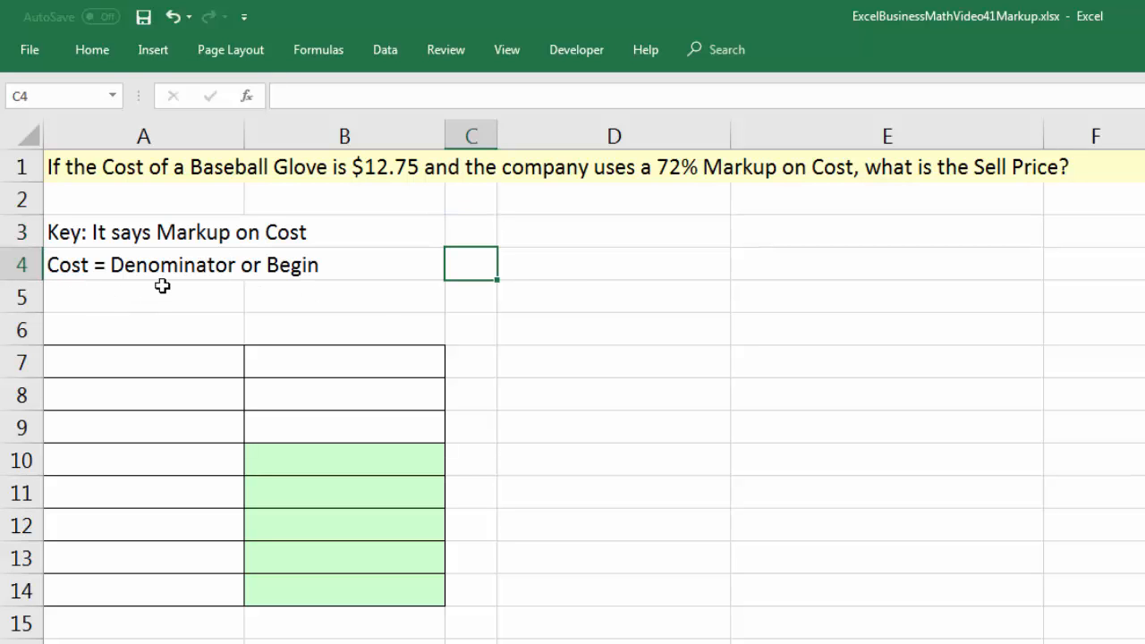
Reveal the A5 note from cell C5 and fill row 7 with the label Item and the value Baseball Glove.
click(480, 305)
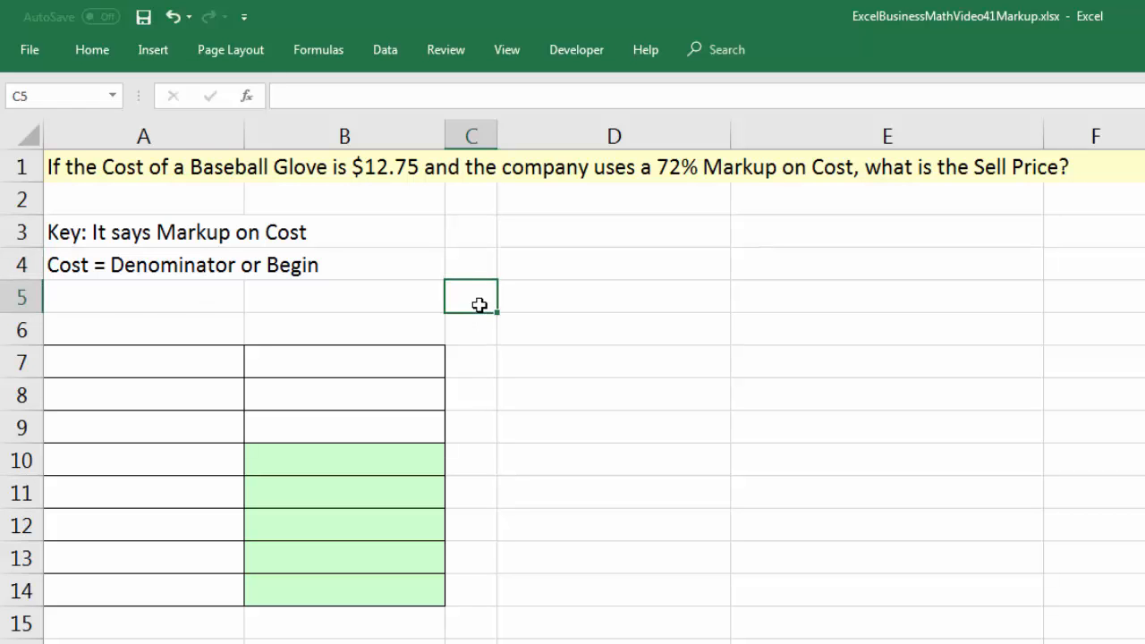
key(Return)
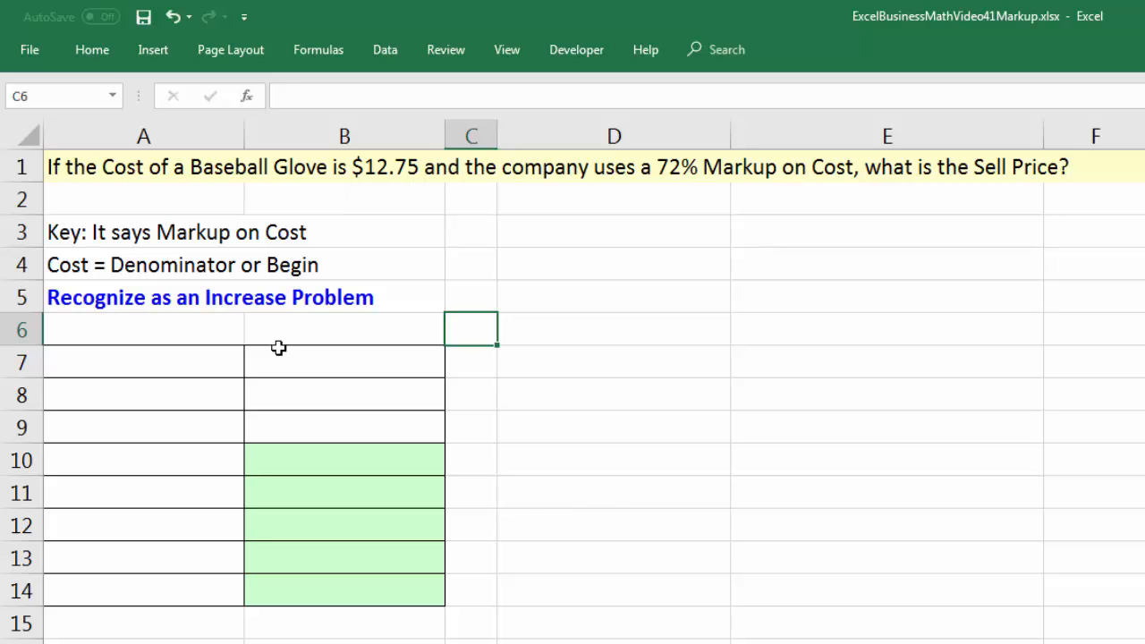
click(238, 360)
text(Item)
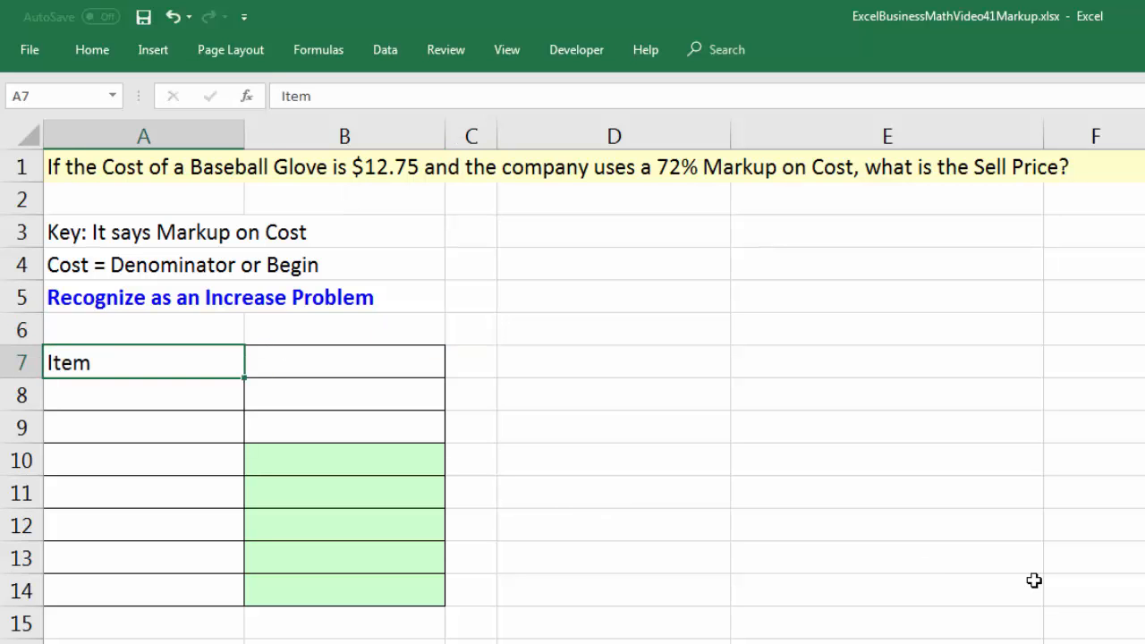
key(Tab)
text(Baseball Glov)
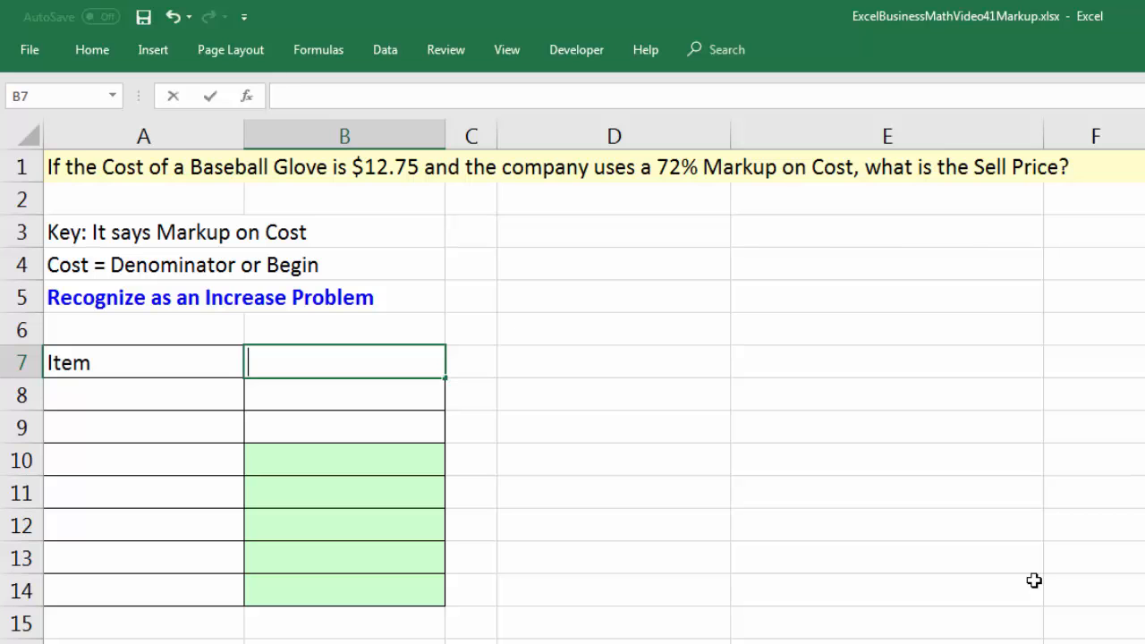
key(Return)
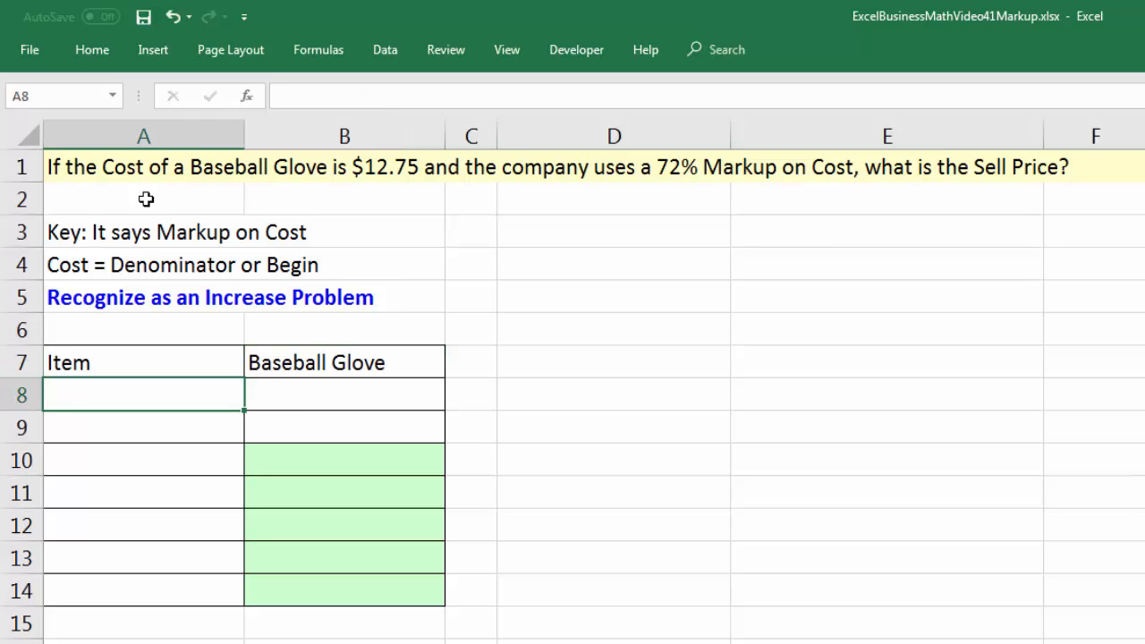
Enter Cost with 12.75 in row 8 and % Markup on Cost with 72.00% in row 9.
text(Cost)
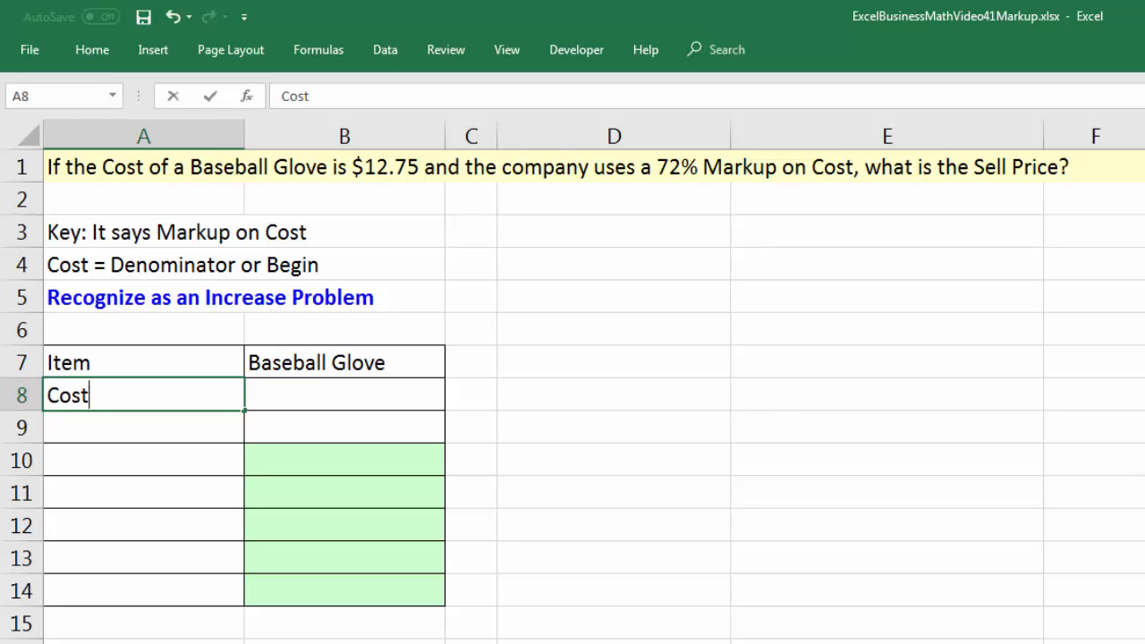
key(Tab)
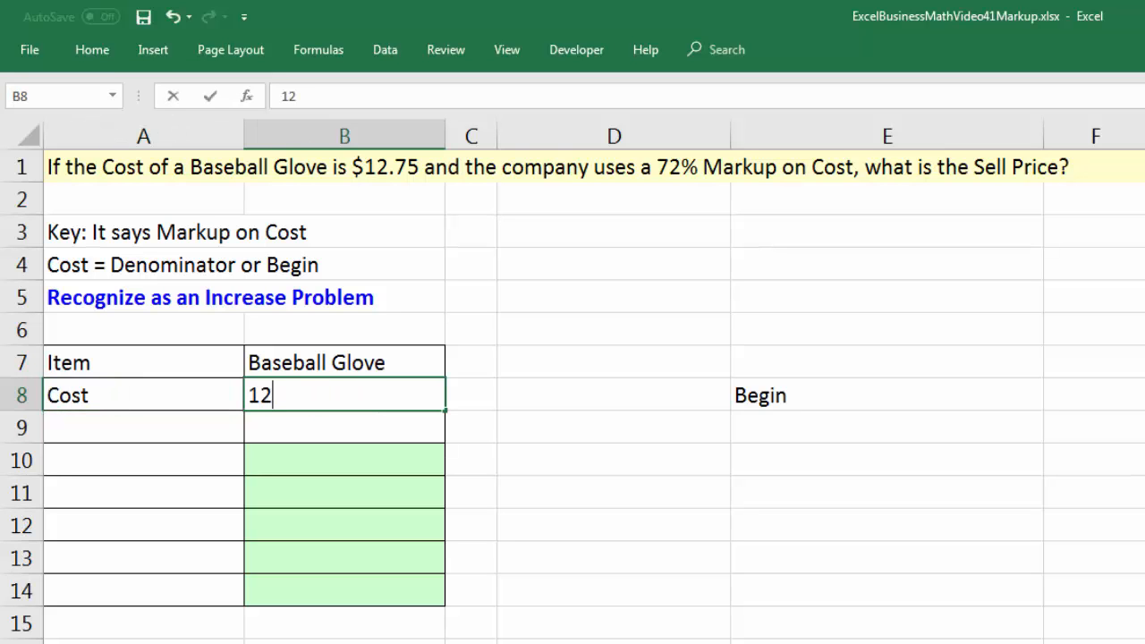
text(12.75)
key(Return)
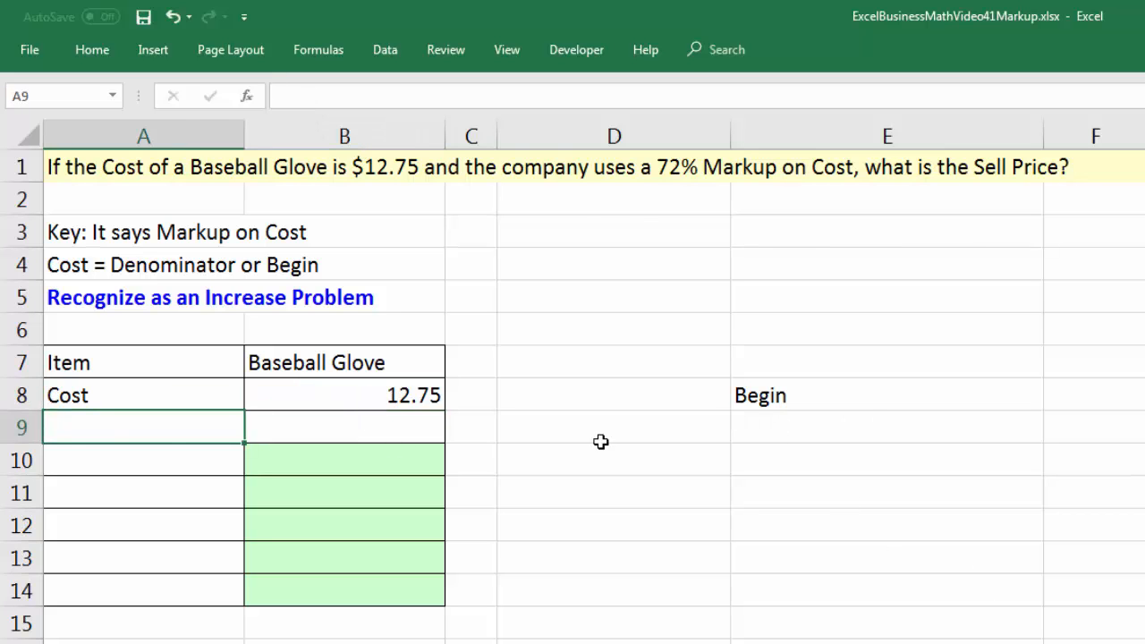
text(% Markup on Cost)
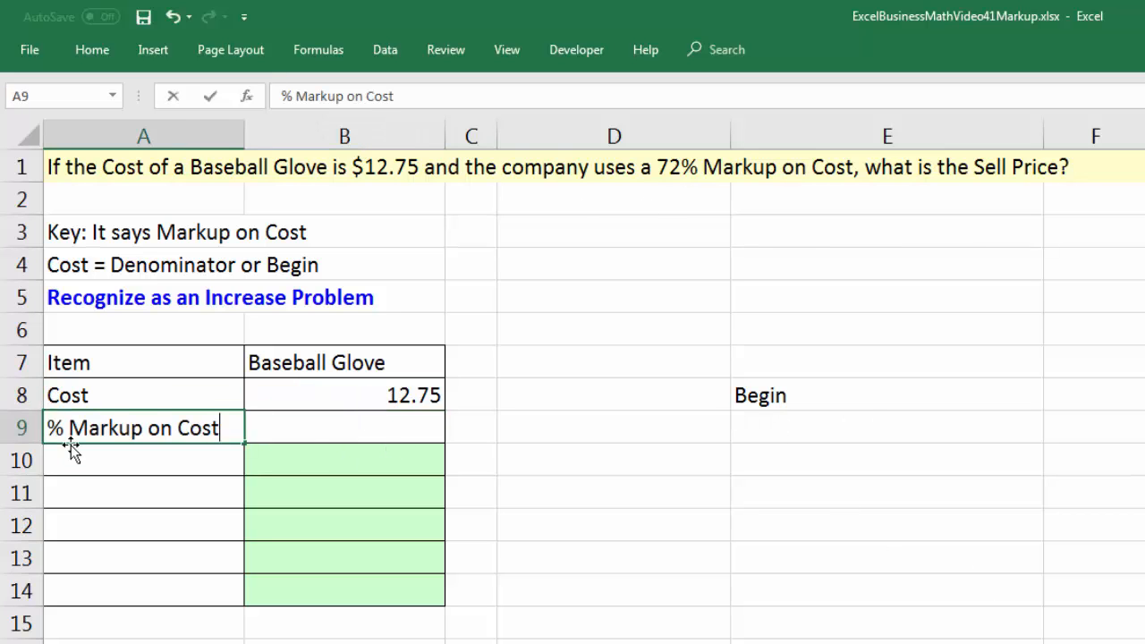
key(Tab)
text(72.00)
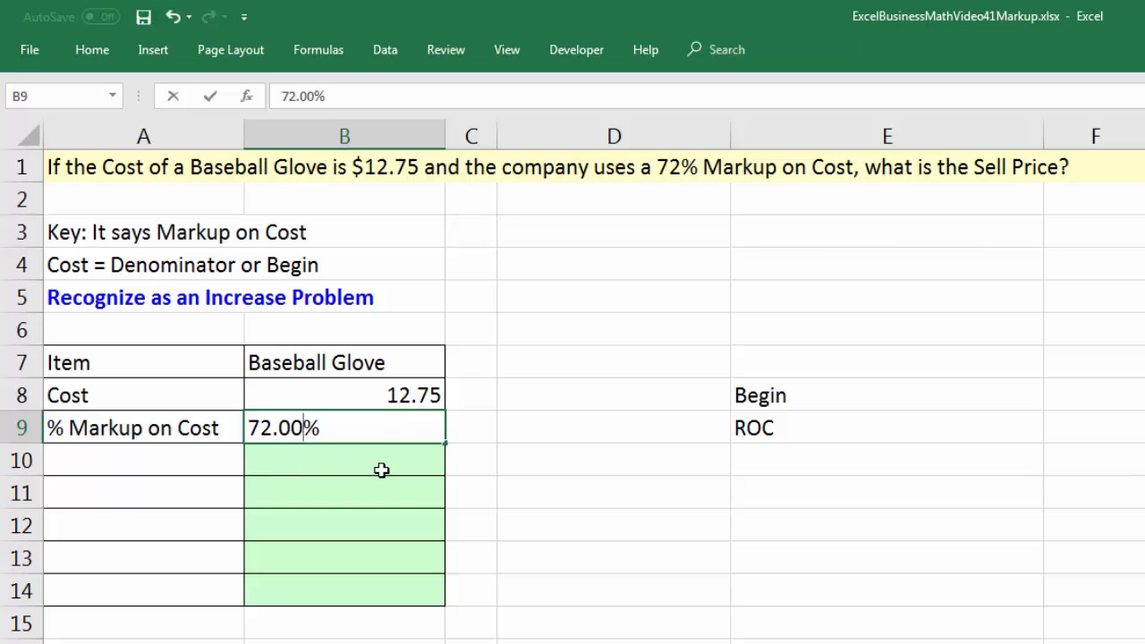
key(Return)
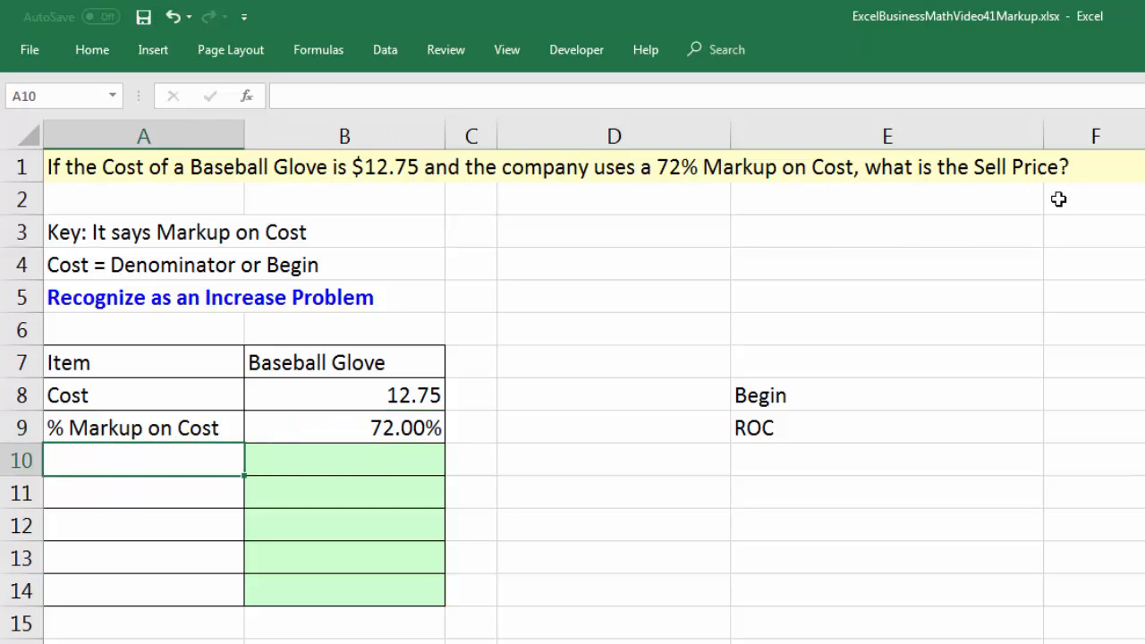
Label A10 as Sell Price and calculate it in B10 with the formula =(1+B9)*B8.
text(Sell Price)
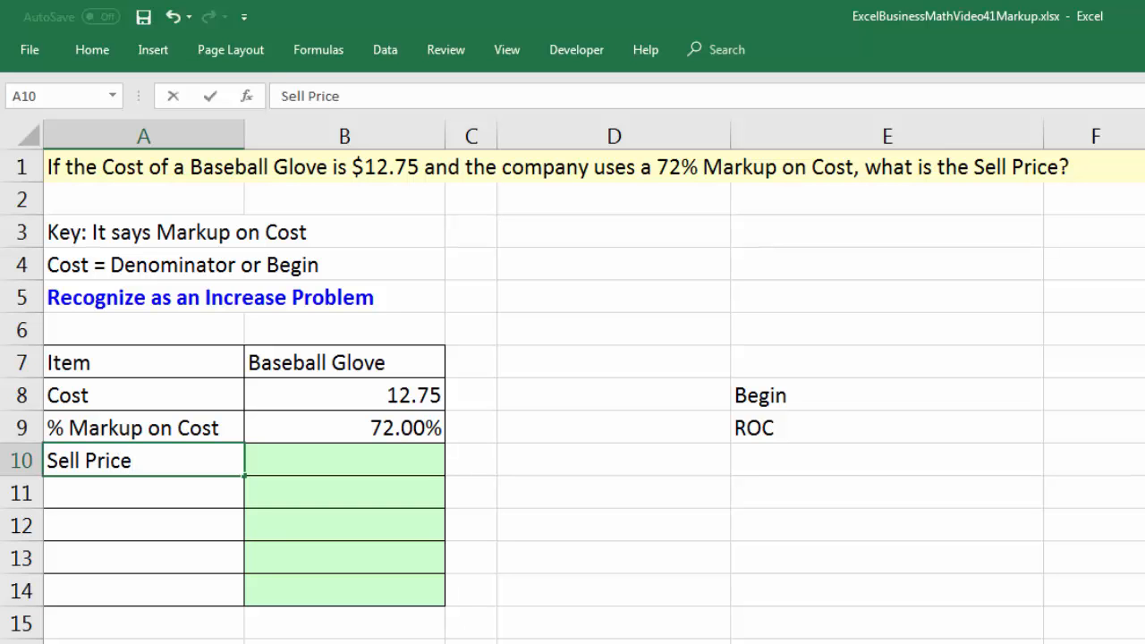
key(Tab)
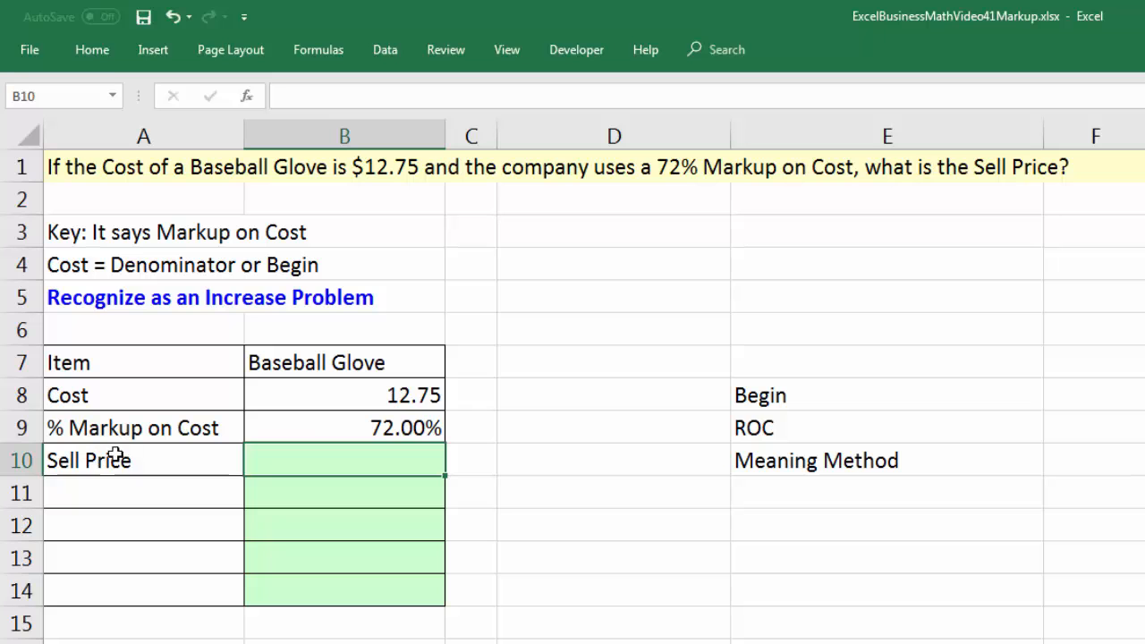
click(323, 430)
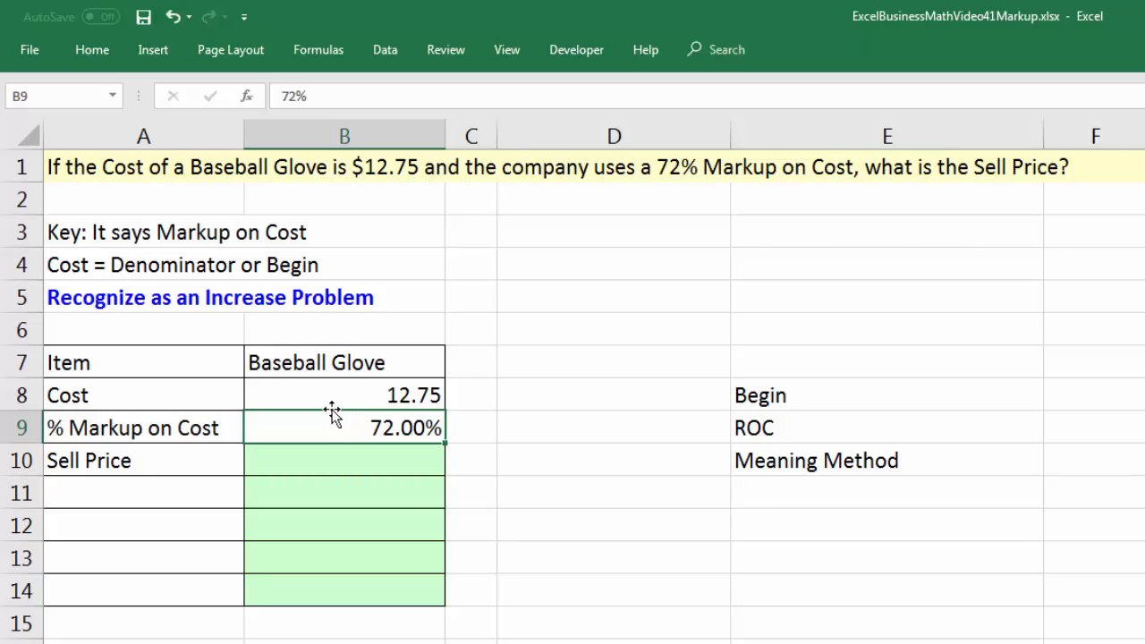
click(328, 394)
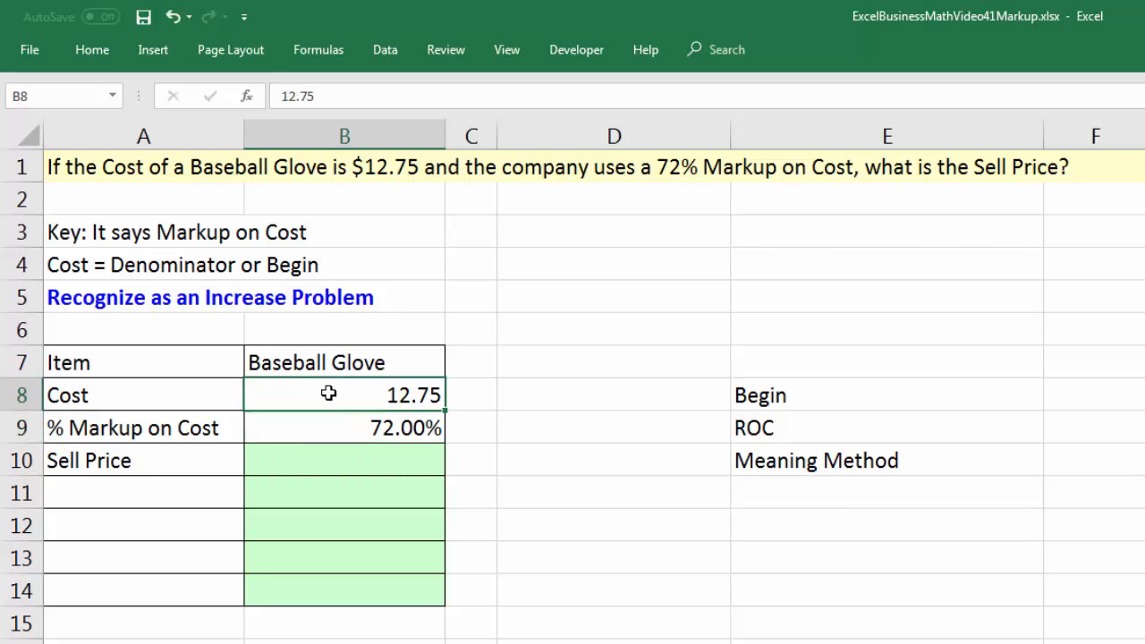
click(333, 460)
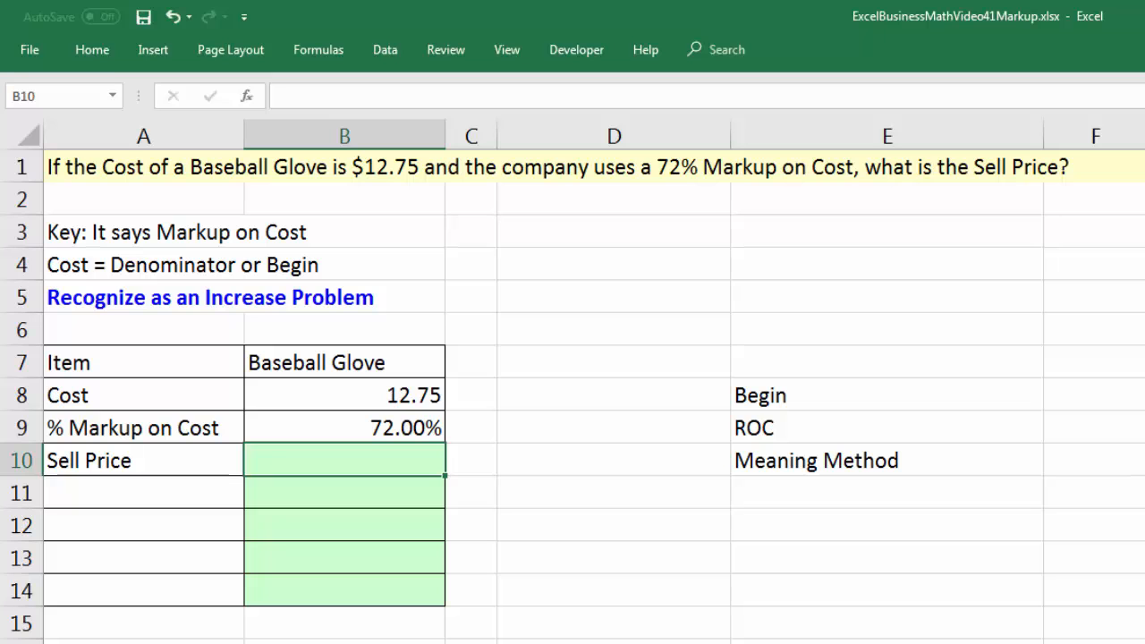
text(=(1)
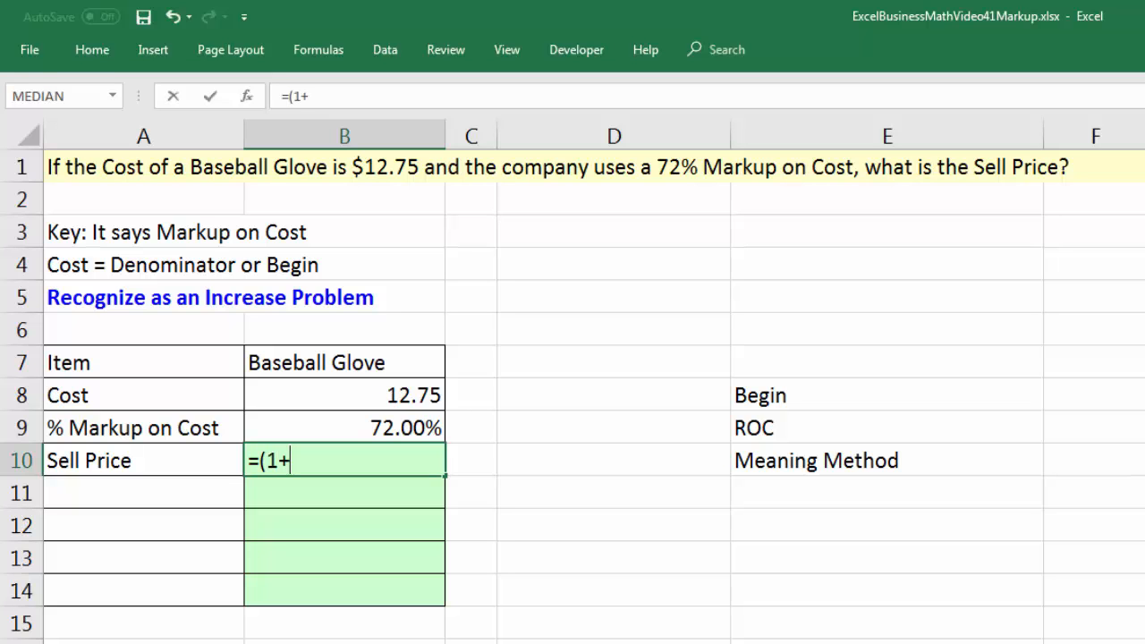
text(+)
key(Up)
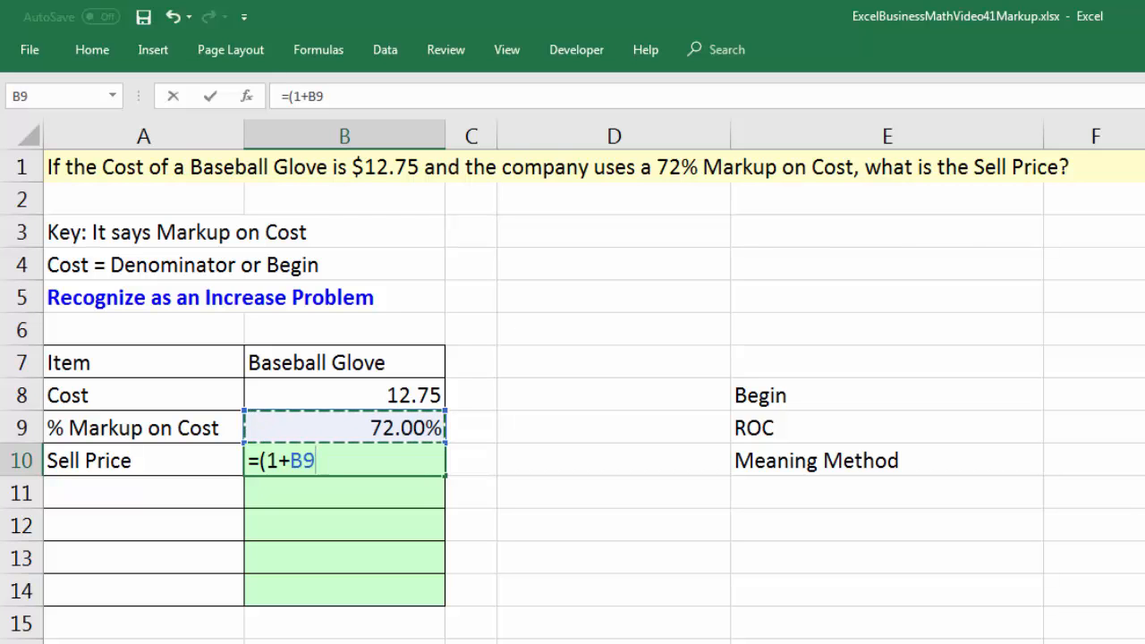
text()*)
key(Up)
key(Up)
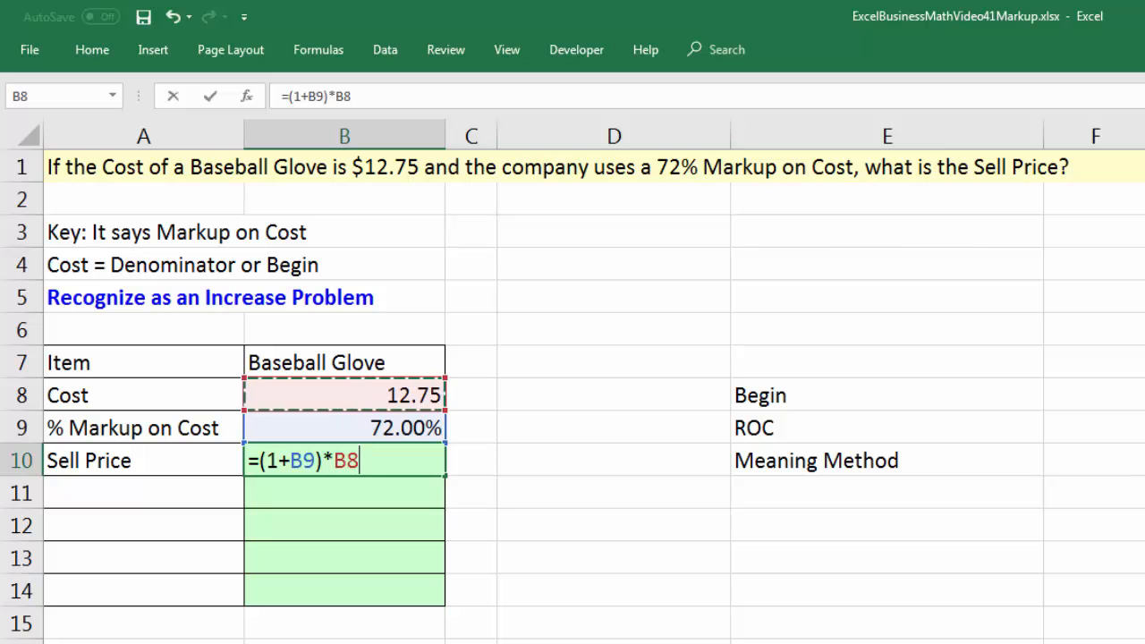
key(Return)
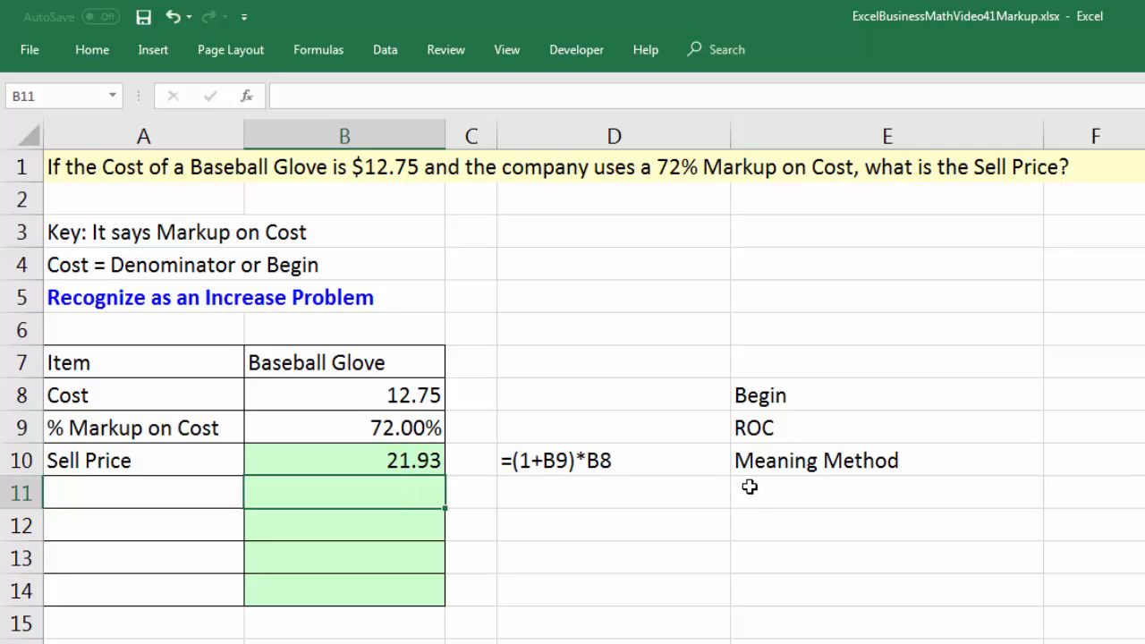
Label A11 as Sell Price and calculate it in B11 by the Begin * (1+ROC) method with =B8*(1+B9).
click(134, 498)
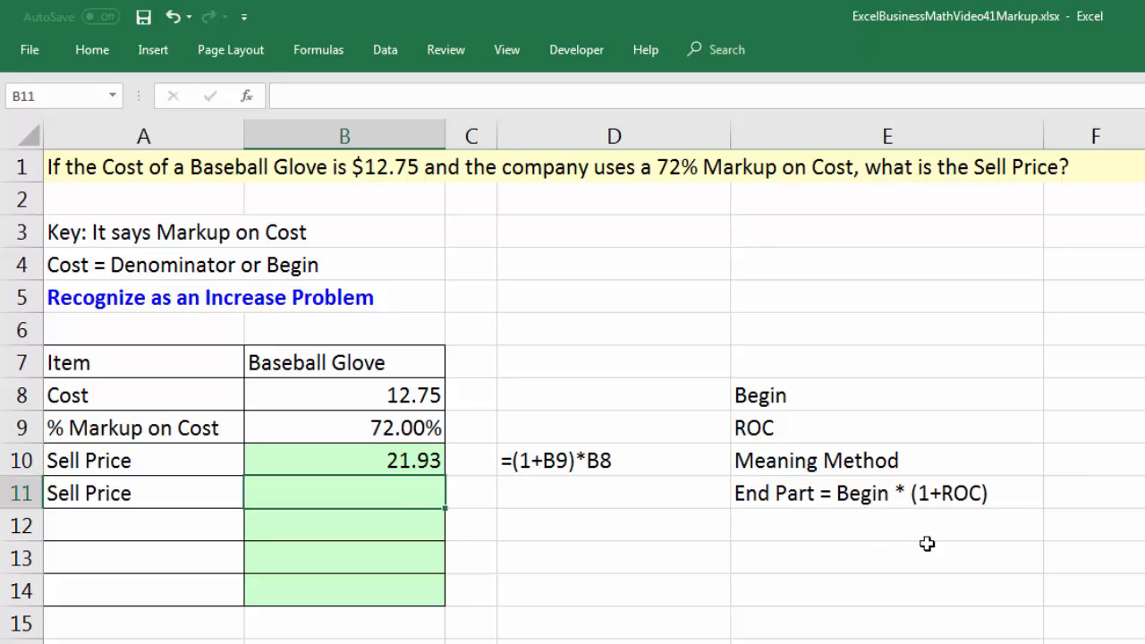
click(360, 426)
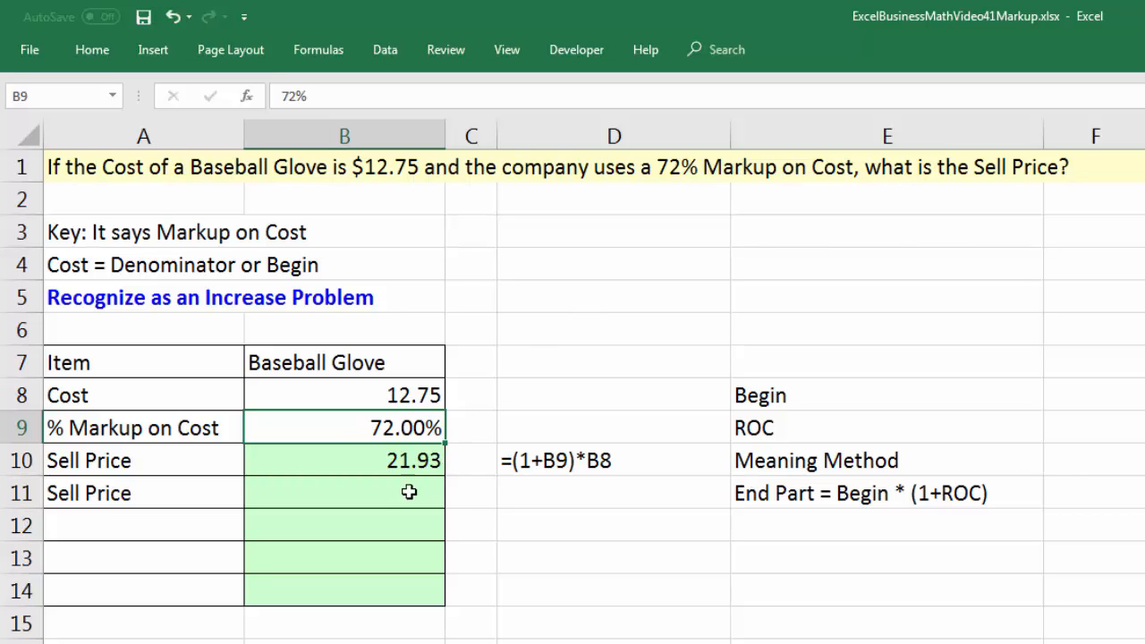
click(372, 501)
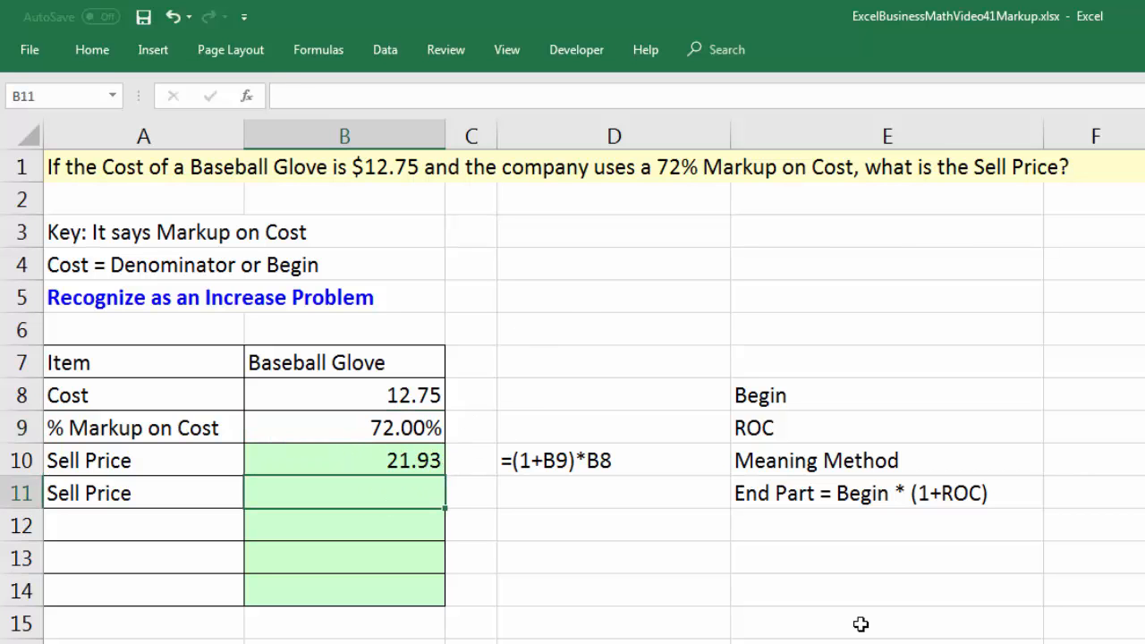
text(=)
key(Up)
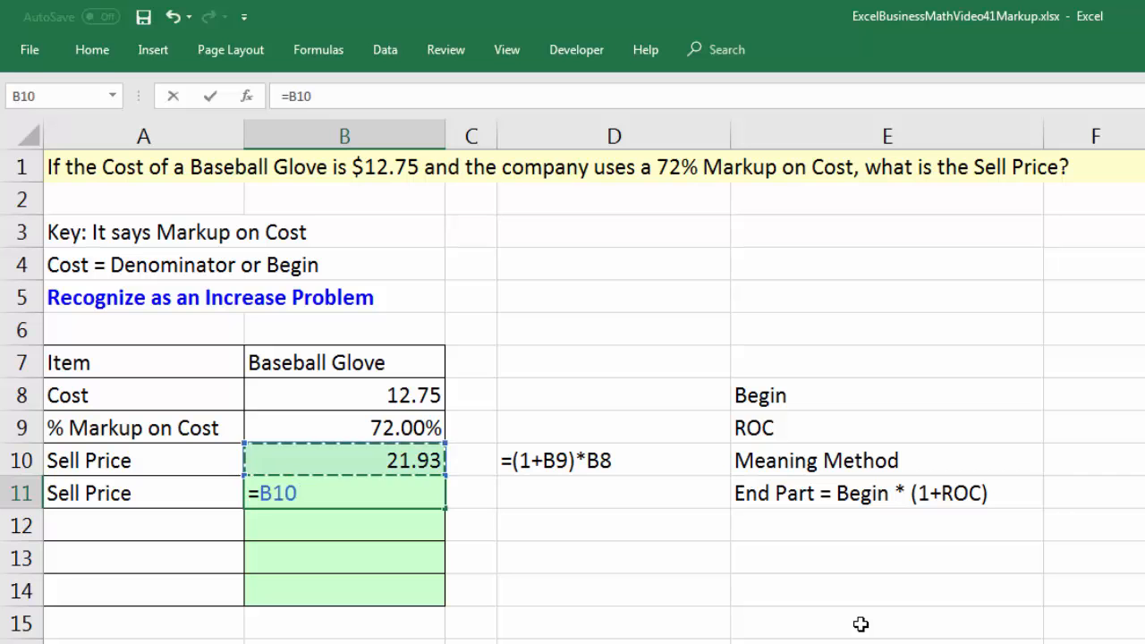
key(Up)
key(Up)
text(*(1+)
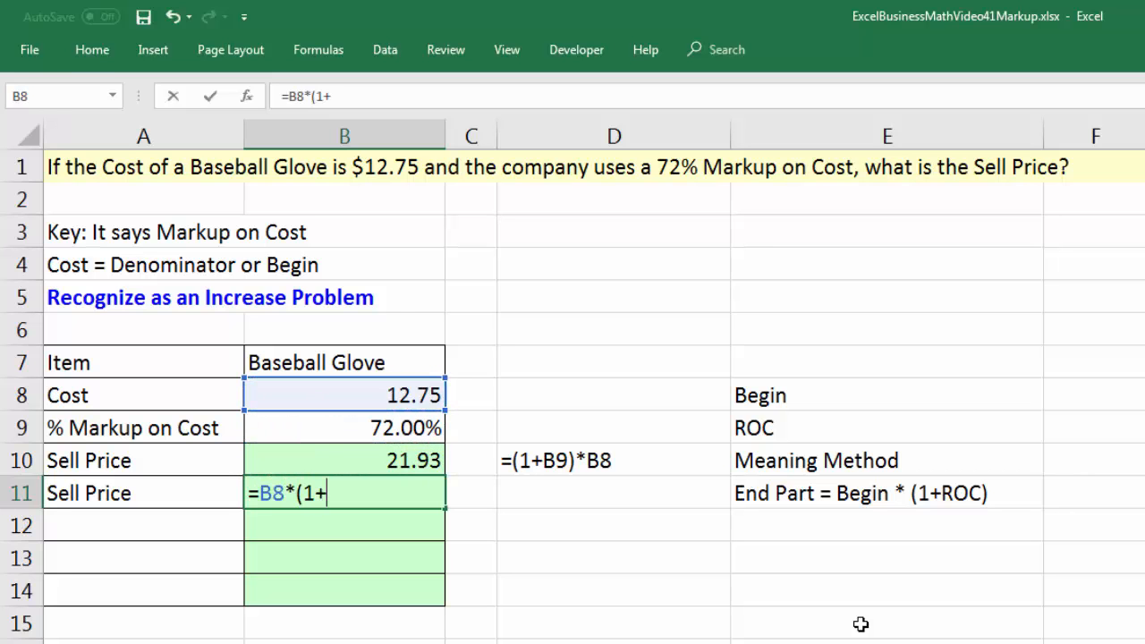
key(Up)
key(Up)
text())
key(Return)
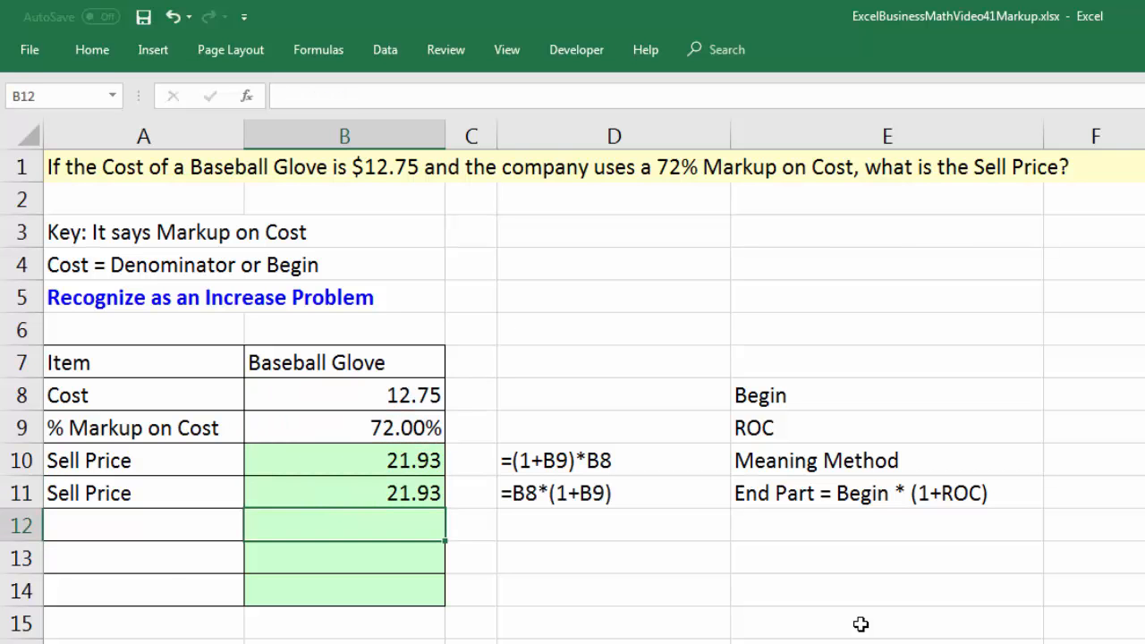
Label A12 as Rate and calculate it in B12 with the formula =1+B9.
click(161, 523)
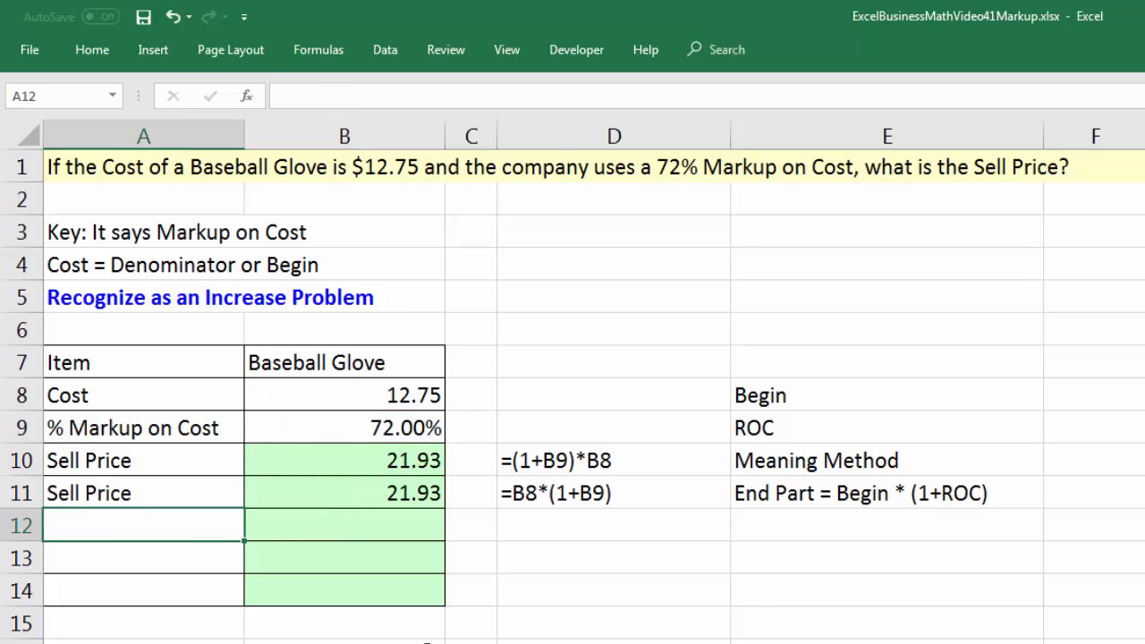
text(Rate)
key(Tab)
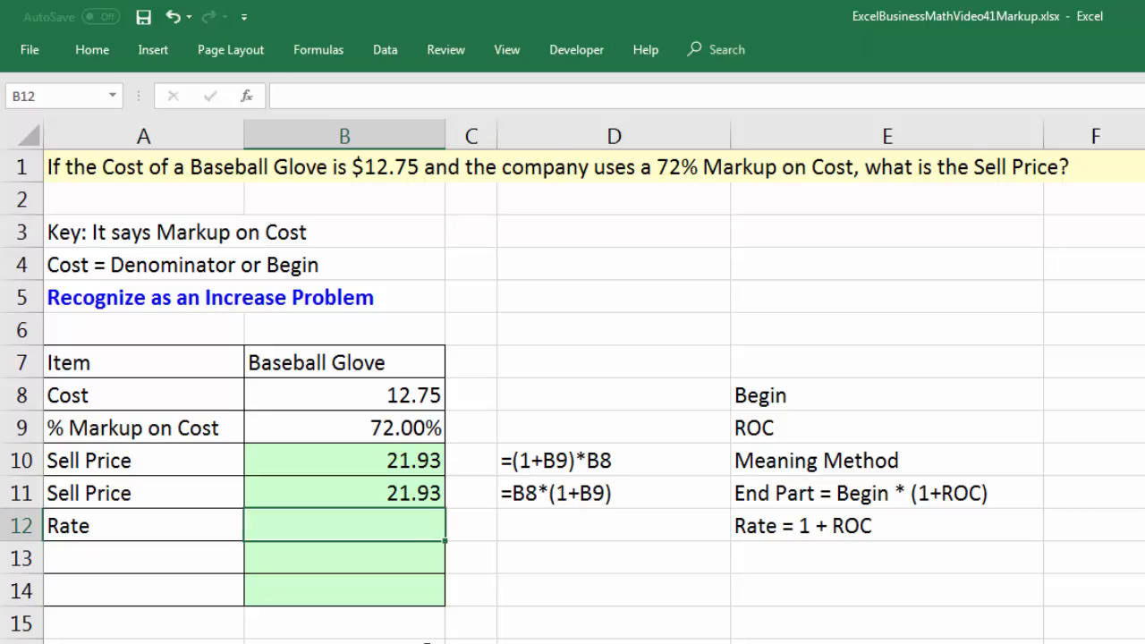
text(=1+)
key(Up)
key(Up)
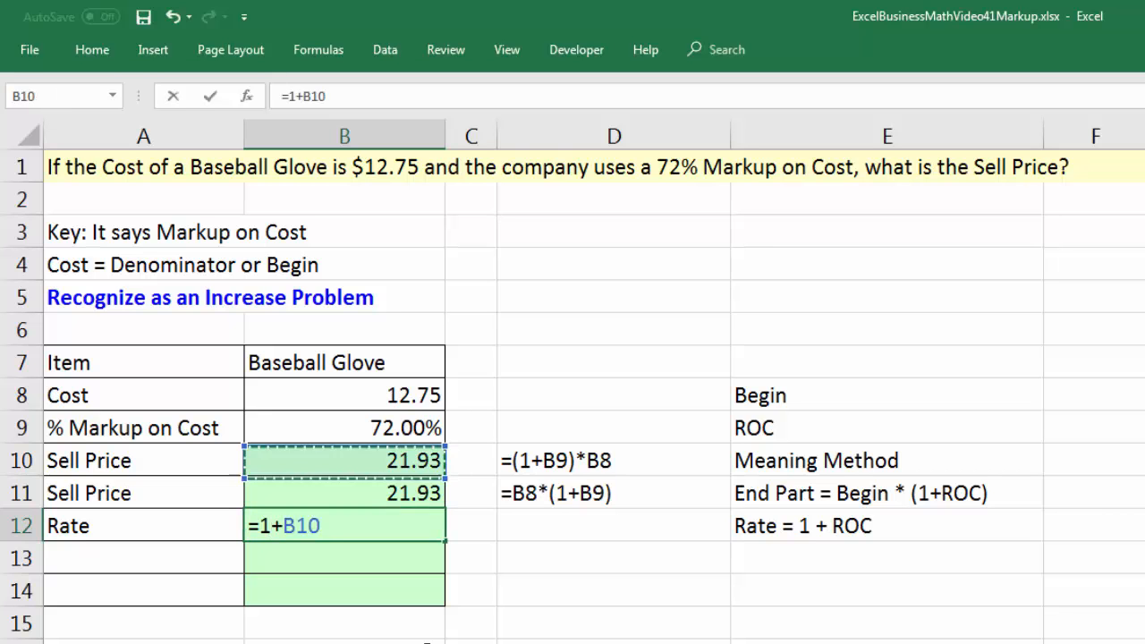
key(Up)
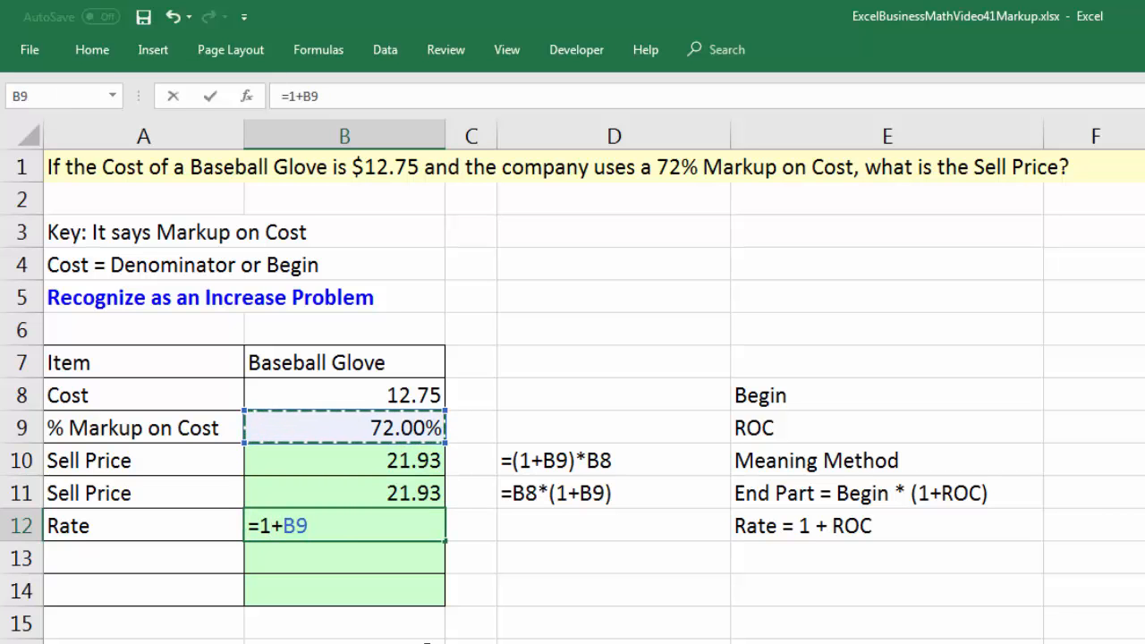
key(Return)
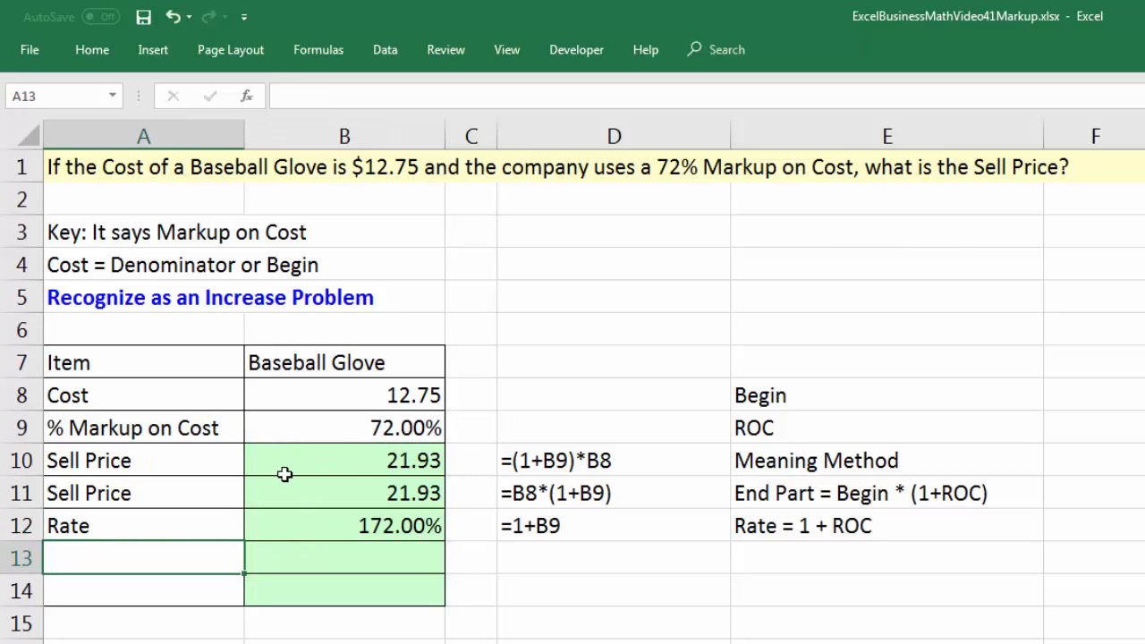
Label A13 as Markup and calculate it in B13 with the formula =B8*B9.
click(340, 432)
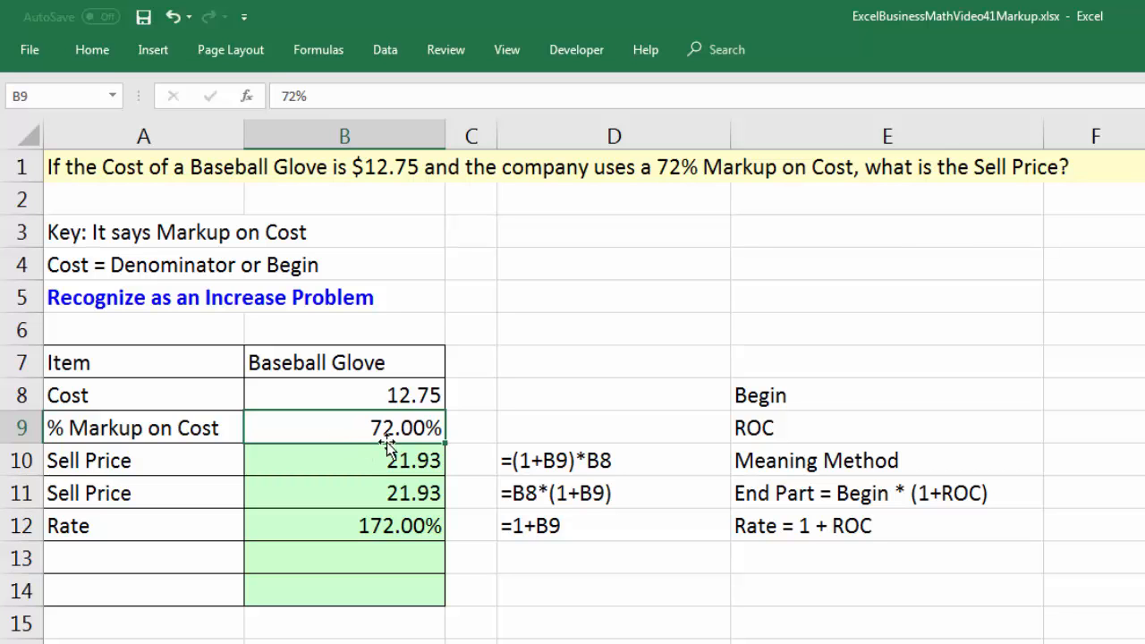
click(178, 565)
text(Markup)
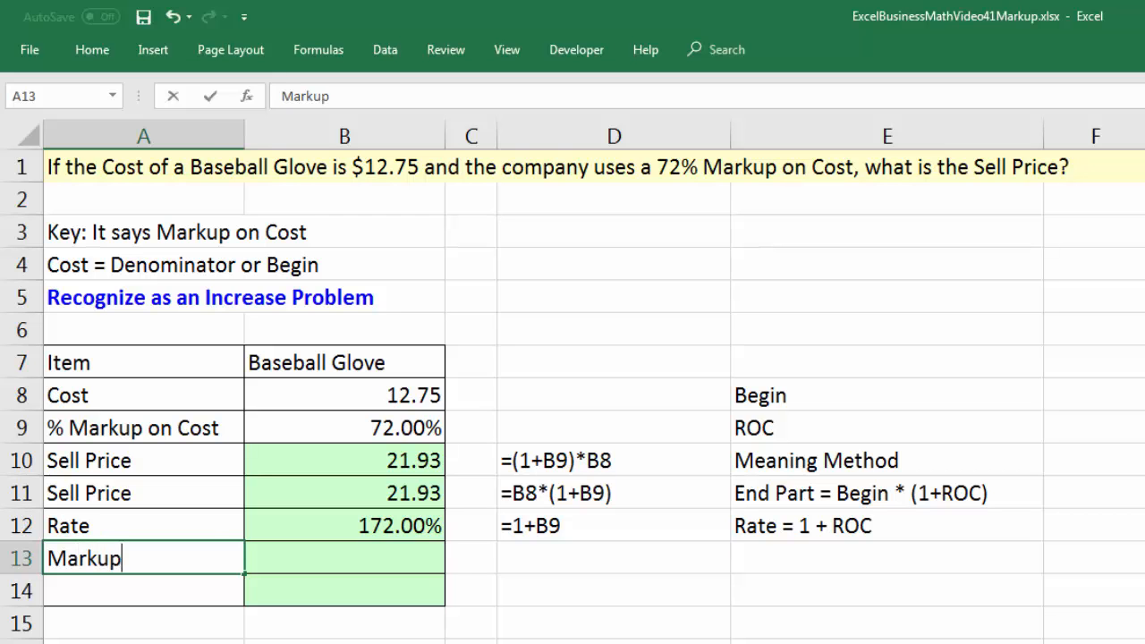
key(Tab)
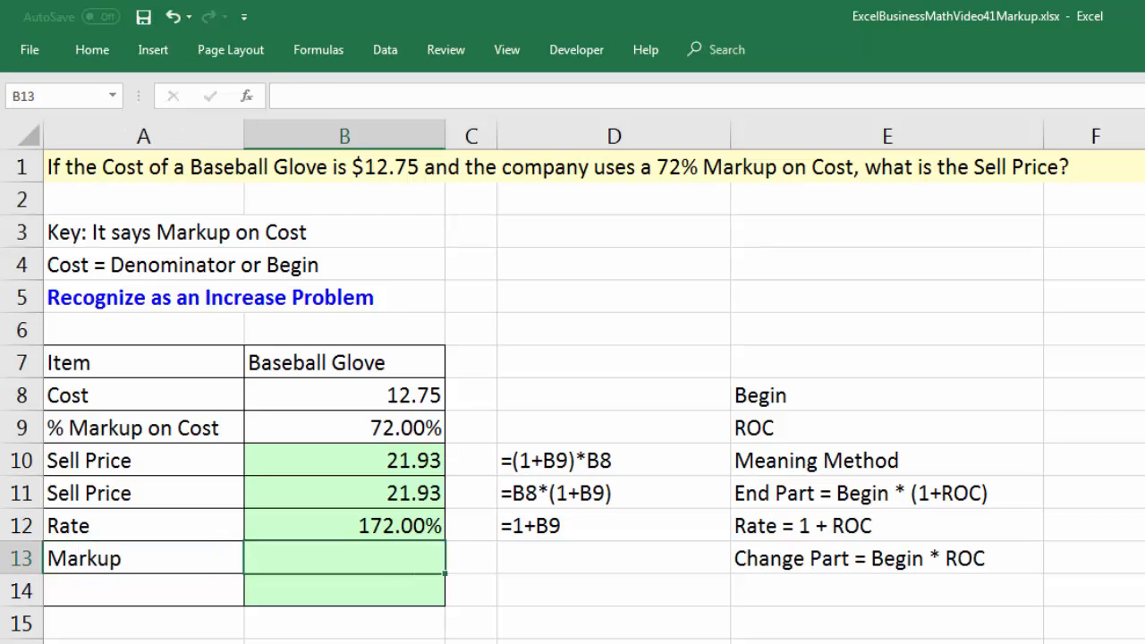
text(=)
key(Up)
key(Up)
key(Up)
key(Up)
key(Up)
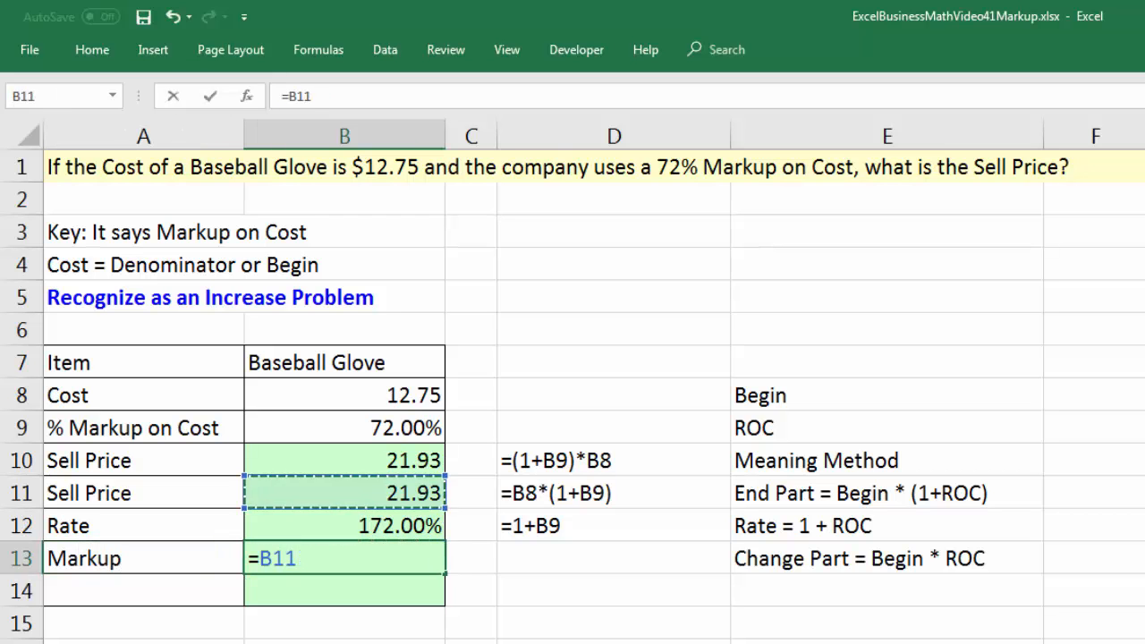
text(*)
key(Up)
key(Up)
key(Up)
key(Up)
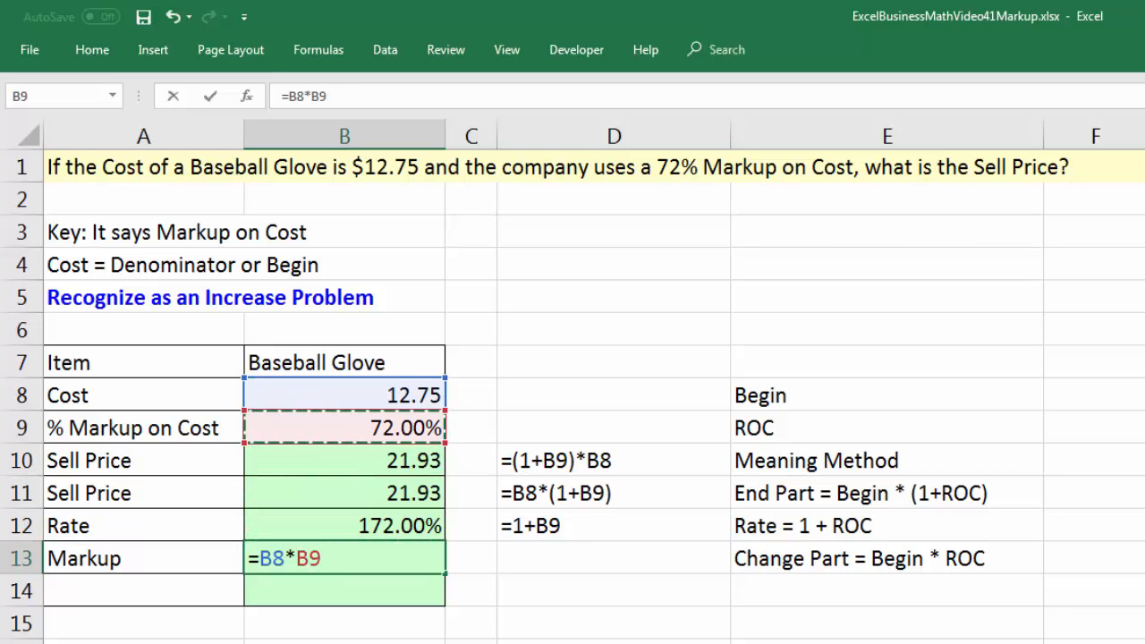
key(Return)
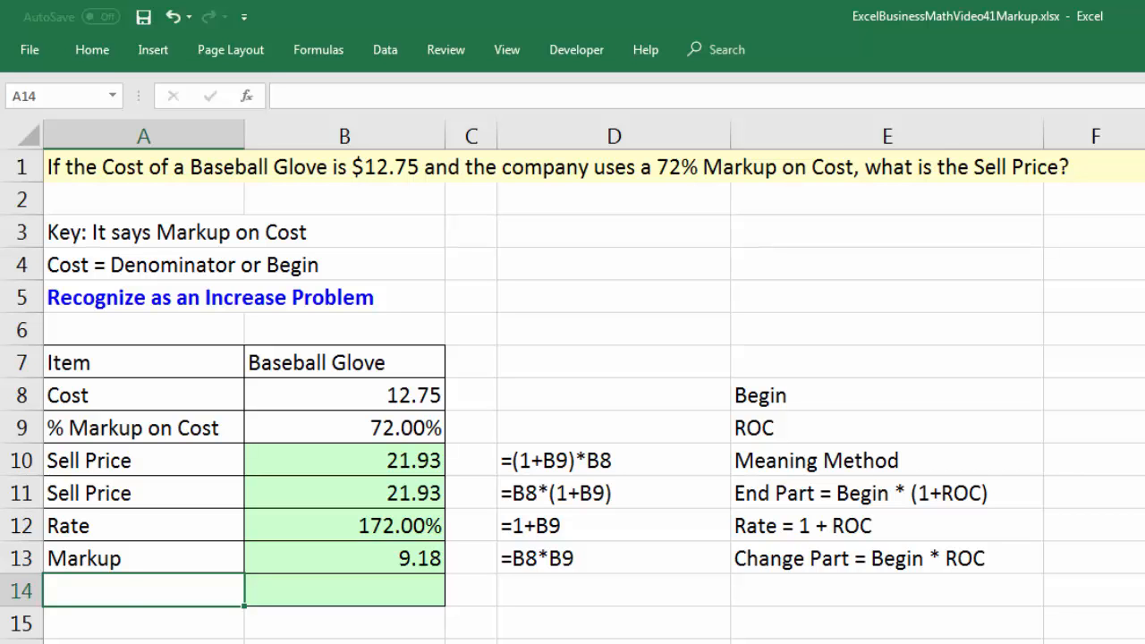
Label A14 as Sell Price and calculate it in B14 by adding cost and markup with =B8+B13.
text(s)
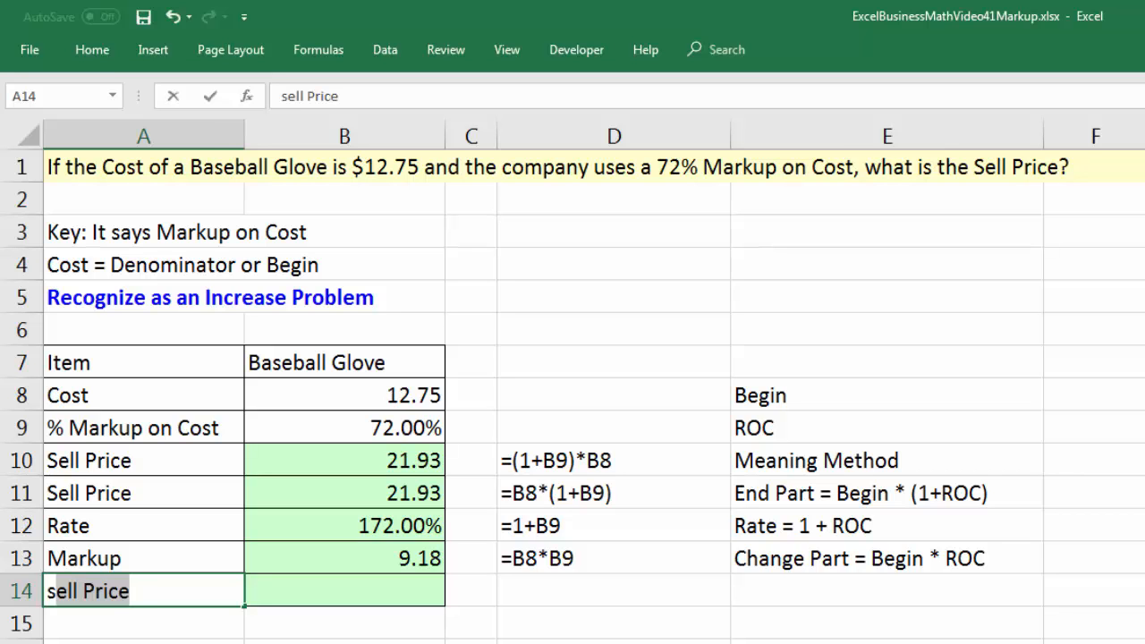
key(Tab)
text(=)
key(Up)
key(Up)
key(Up)
key(Up)
key(Up)
key(Up)
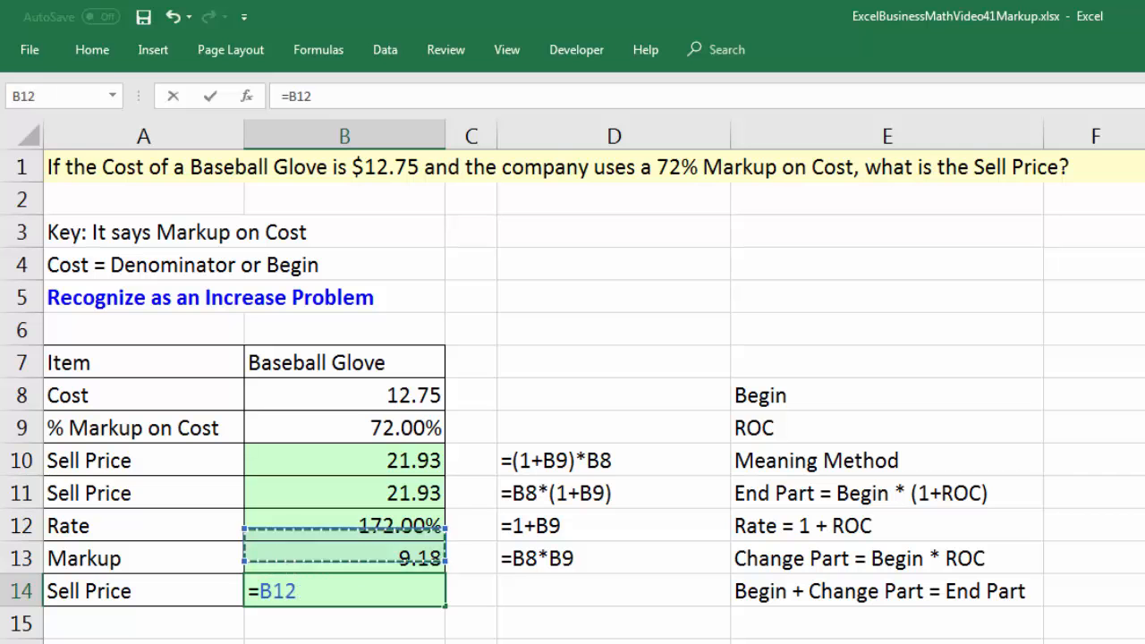
text(-)
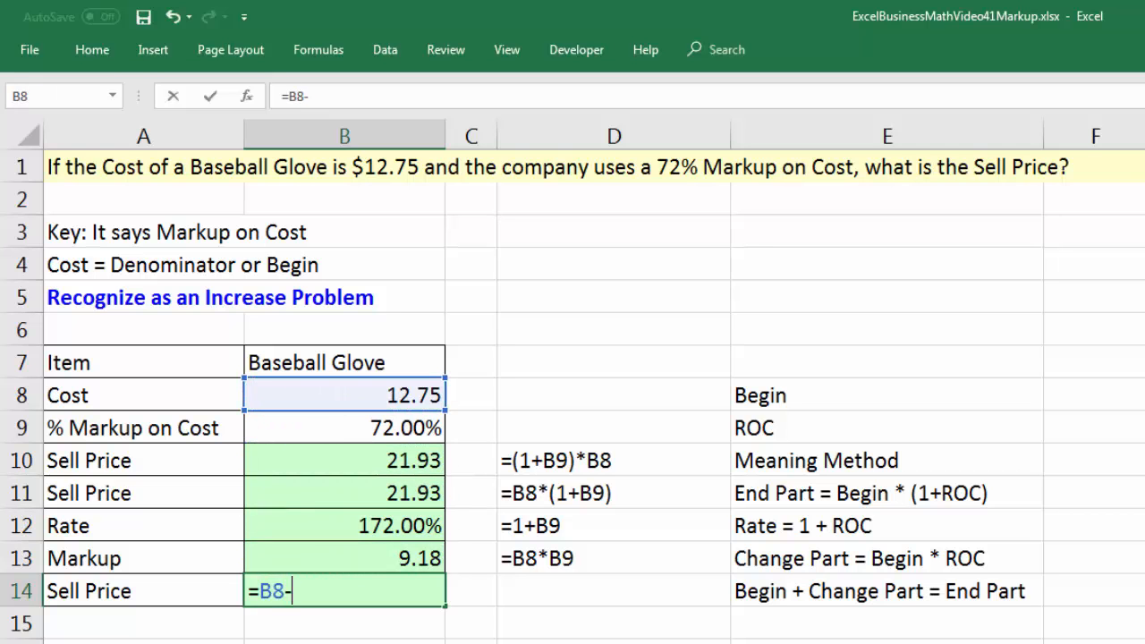
key(Up)
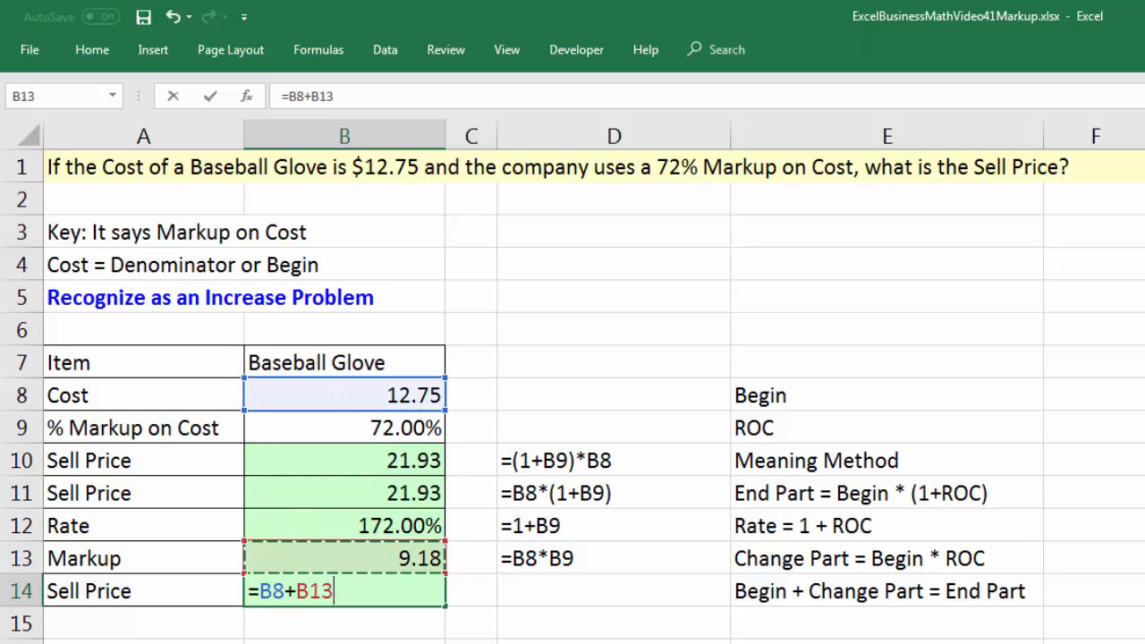
key(Return)
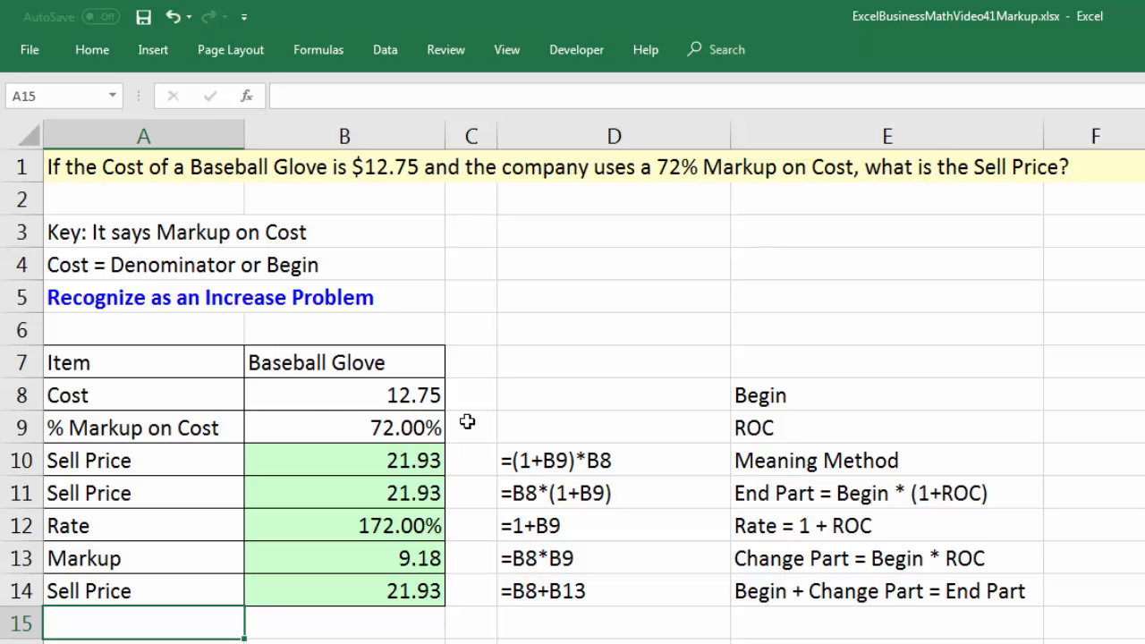
Review the baseball glove's cost and markup rate in B8:B9 and the formulas in B10, B13 and B14.
click(311, 403)
click(307, 430)
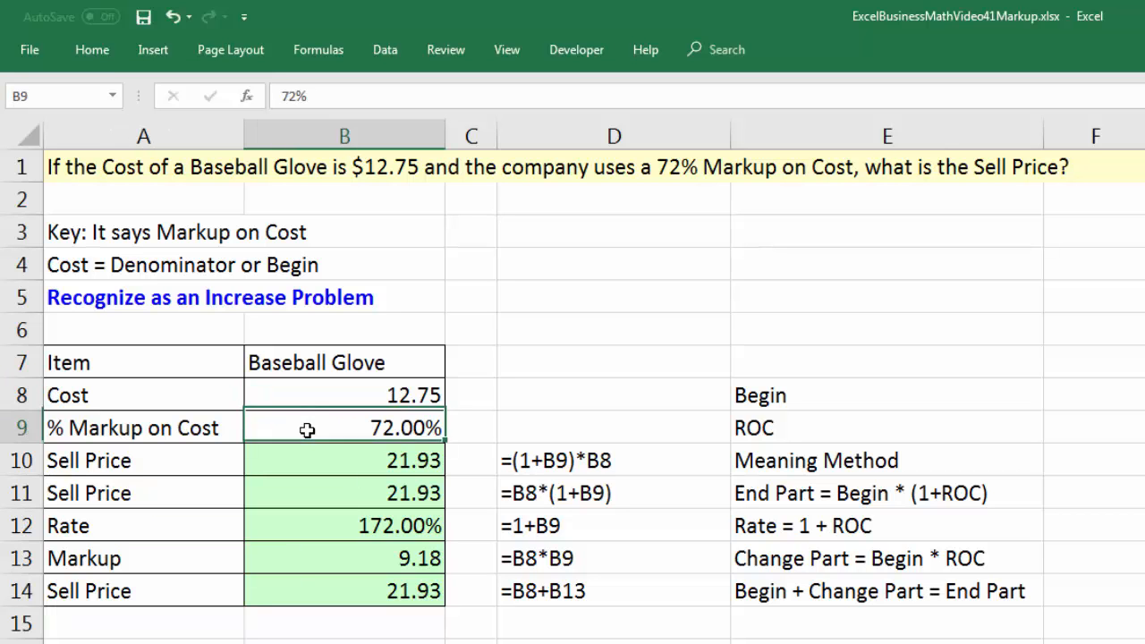
click(286, 459)
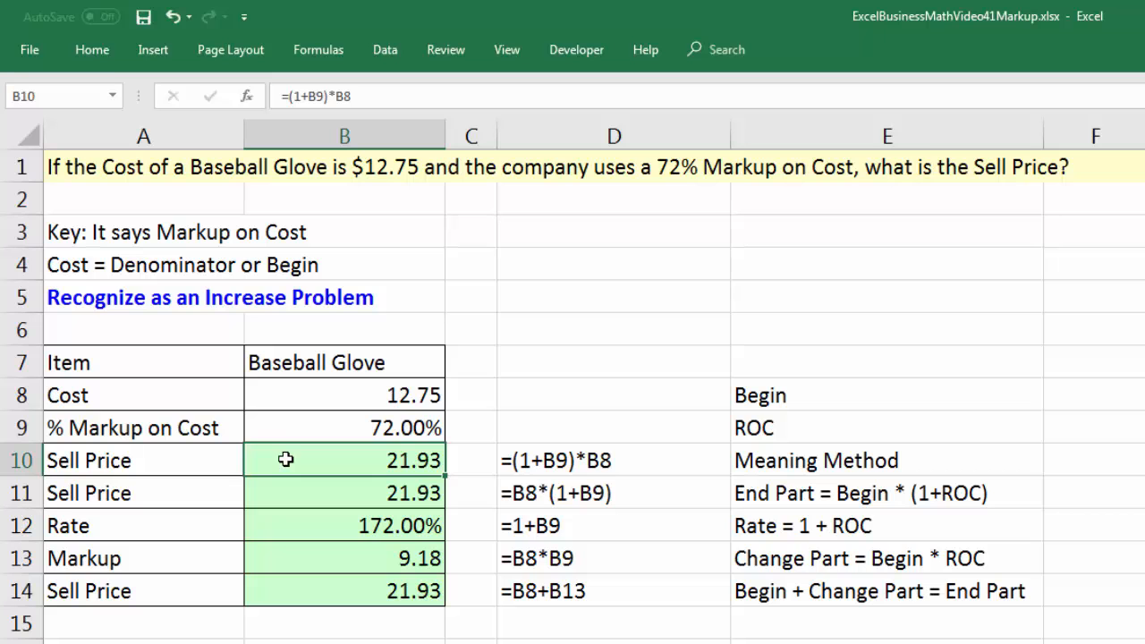
click(325, 558)
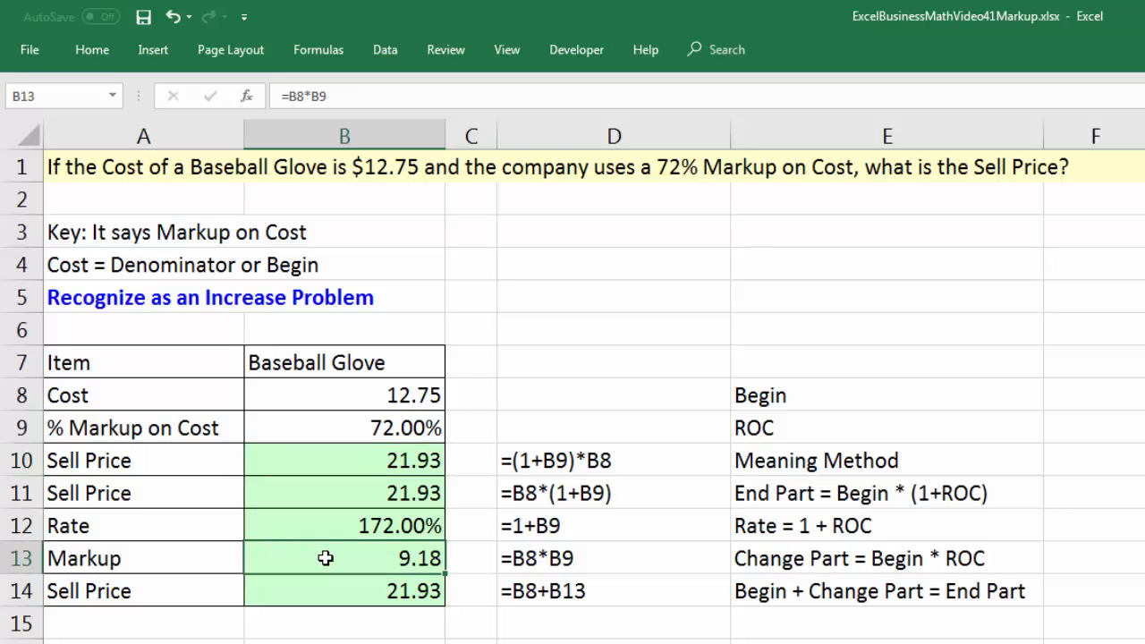
click(374, 595)
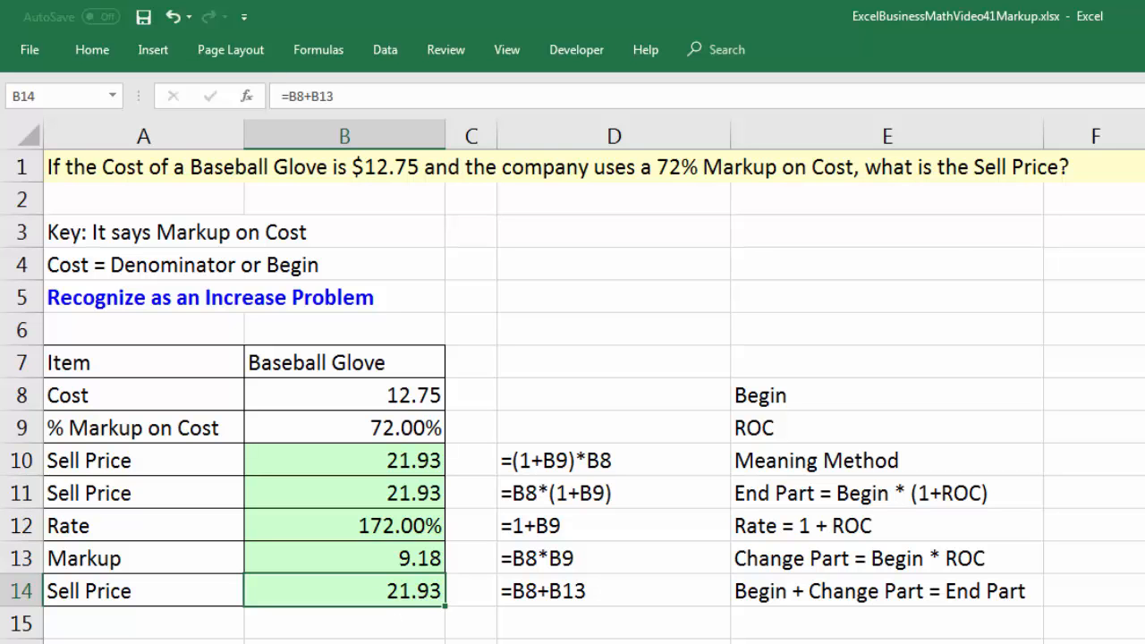
Go to the worksheet with the TV cost problem and advance down column C from C3 to reveal the notes in rows 3 to 5.
key(ctrl+Page_Down)
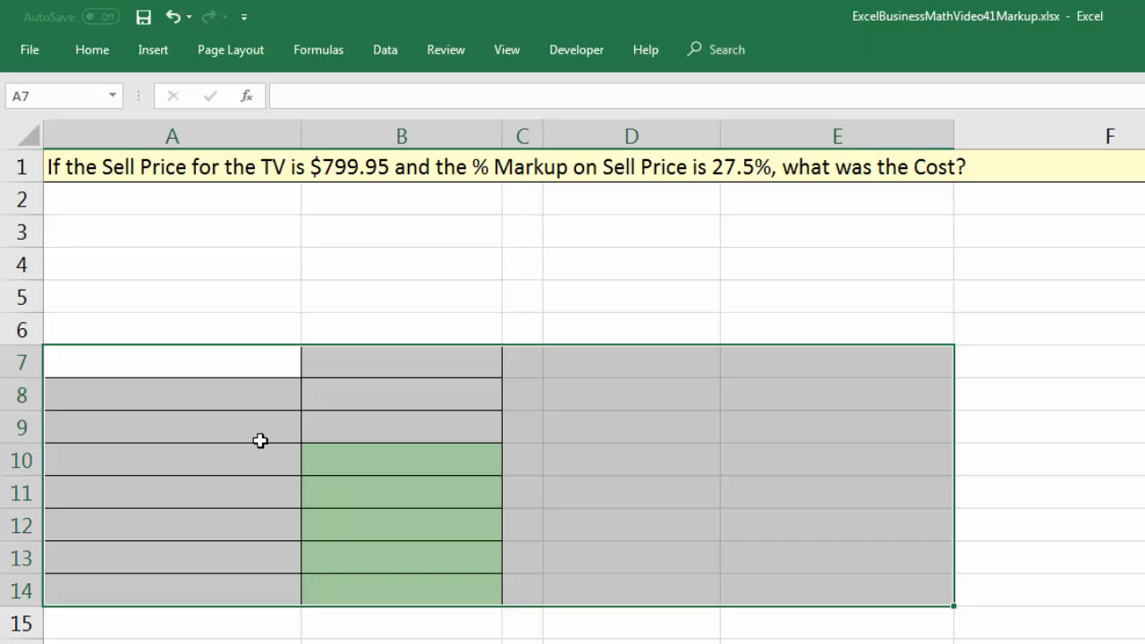
click(235, 366)
click(525, 233)
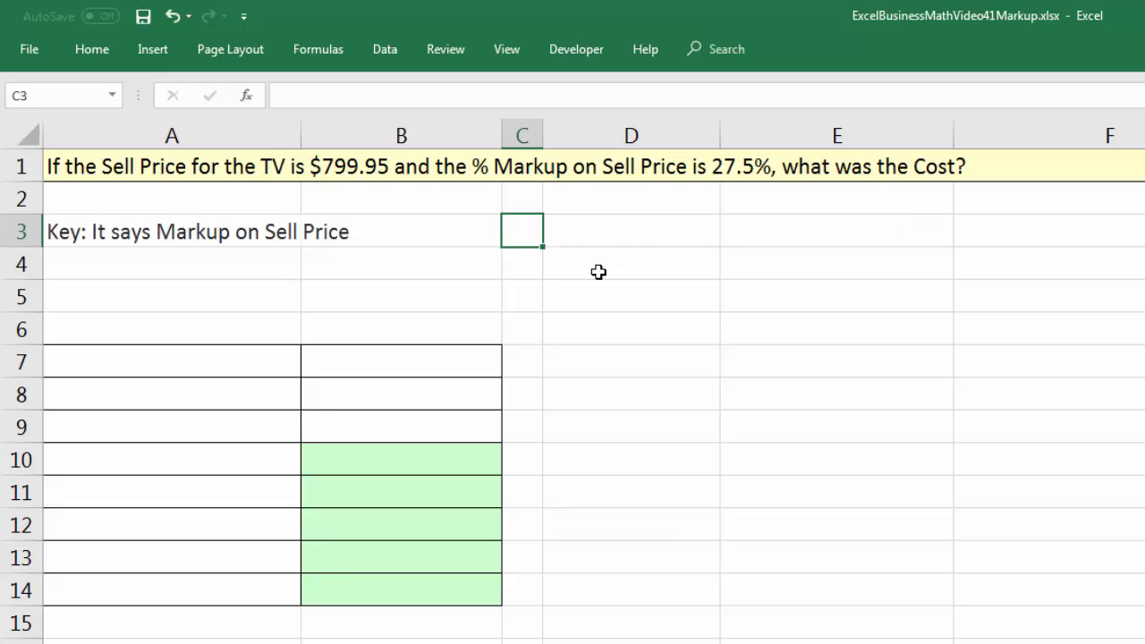
key(Down)
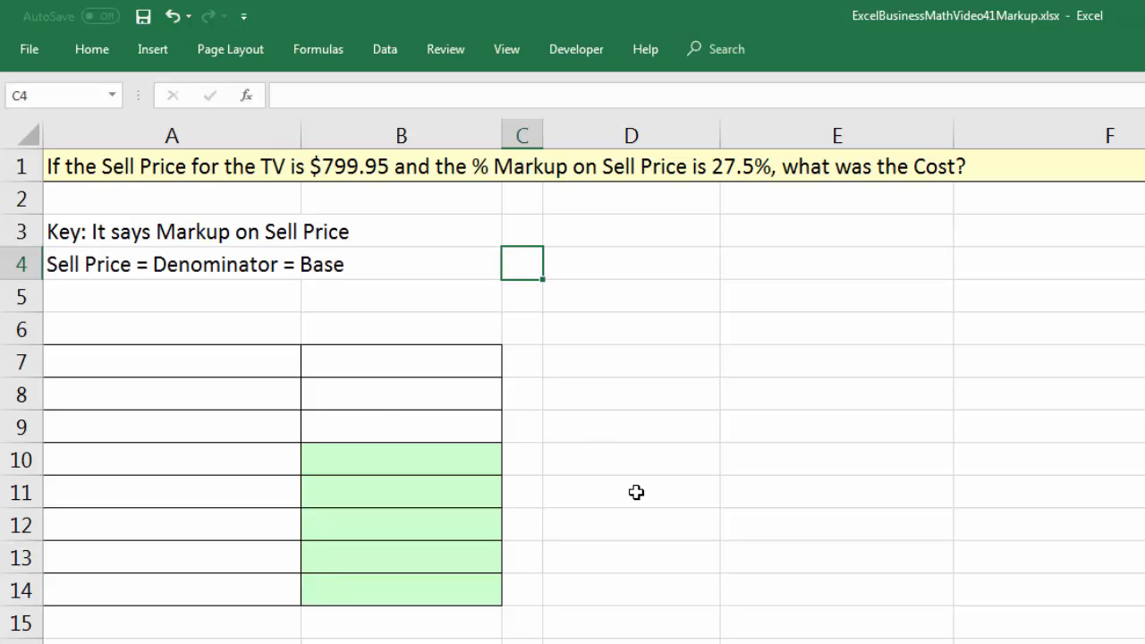
key(Return)
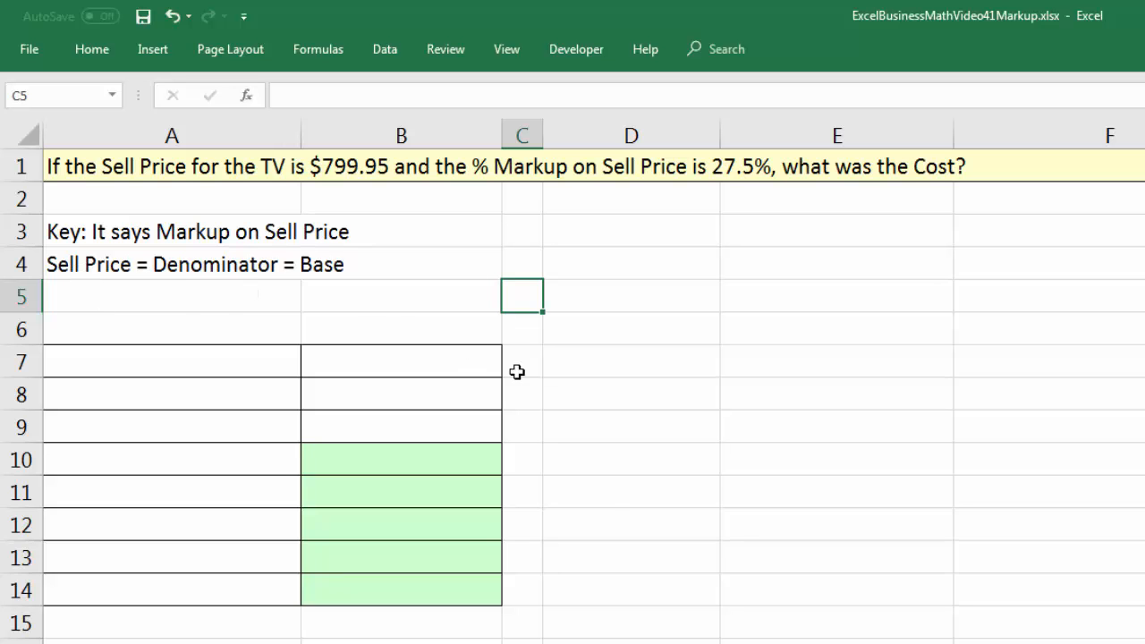
key(Return)
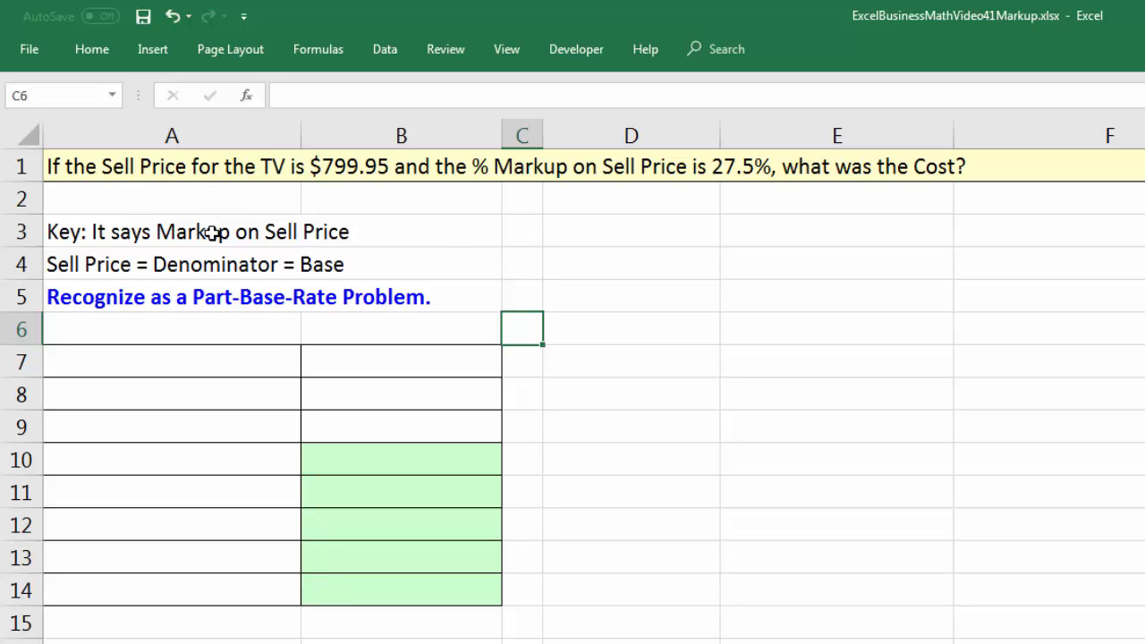
Enter Item with TV in row 7 and Sell Price with 799.95 in row 8.
click(191, 360)
text(Item)
key(Tab)
text(TV)
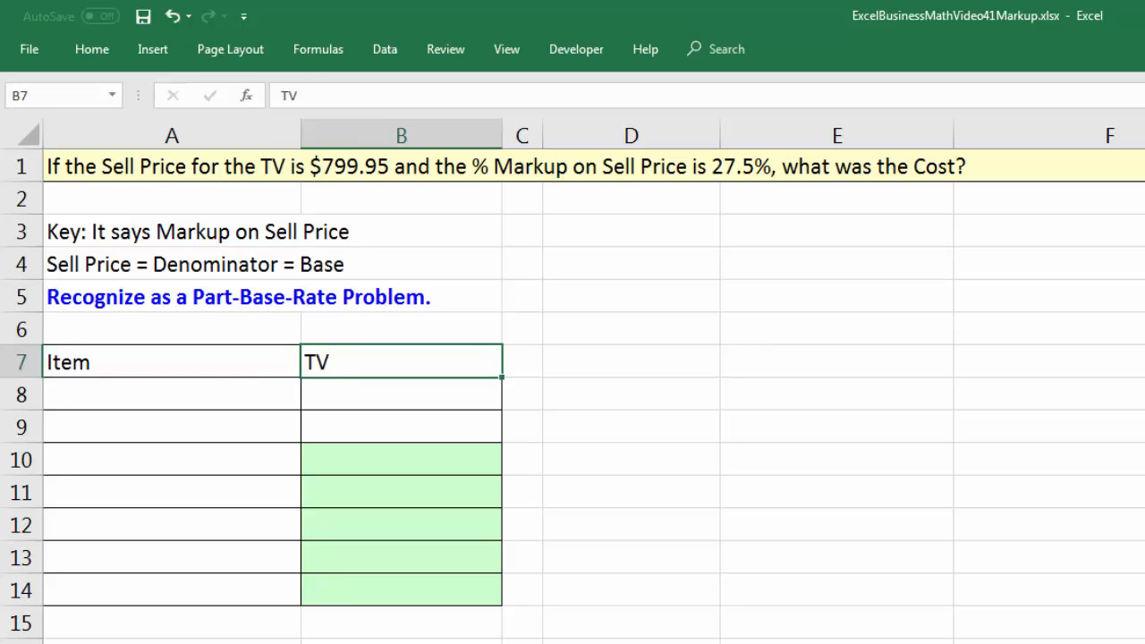
key(Return)
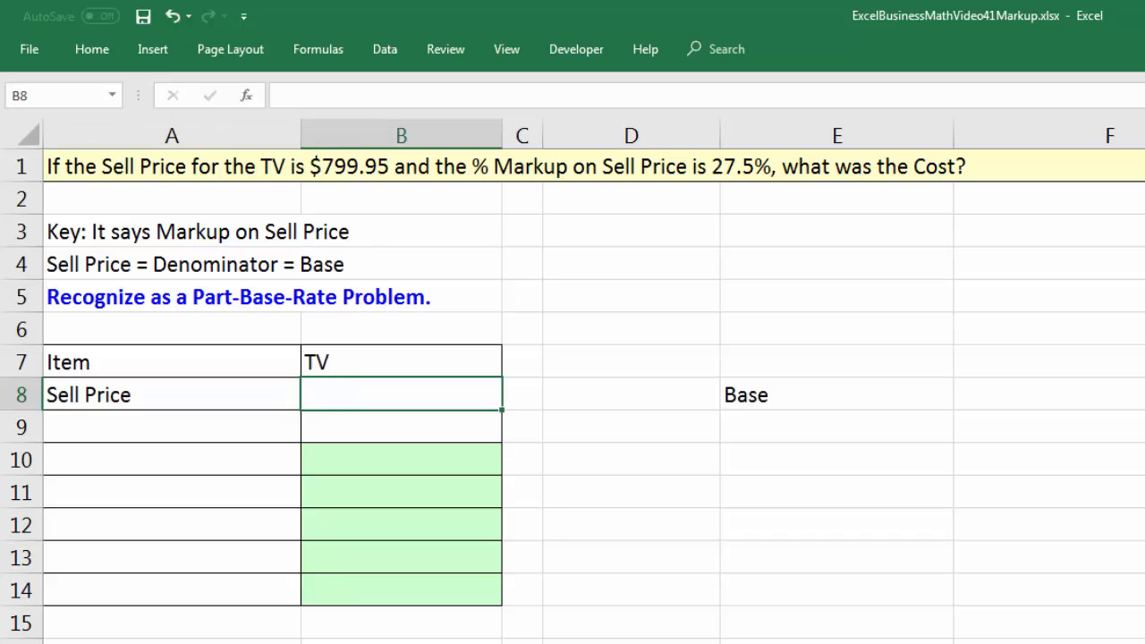
text(799.95)
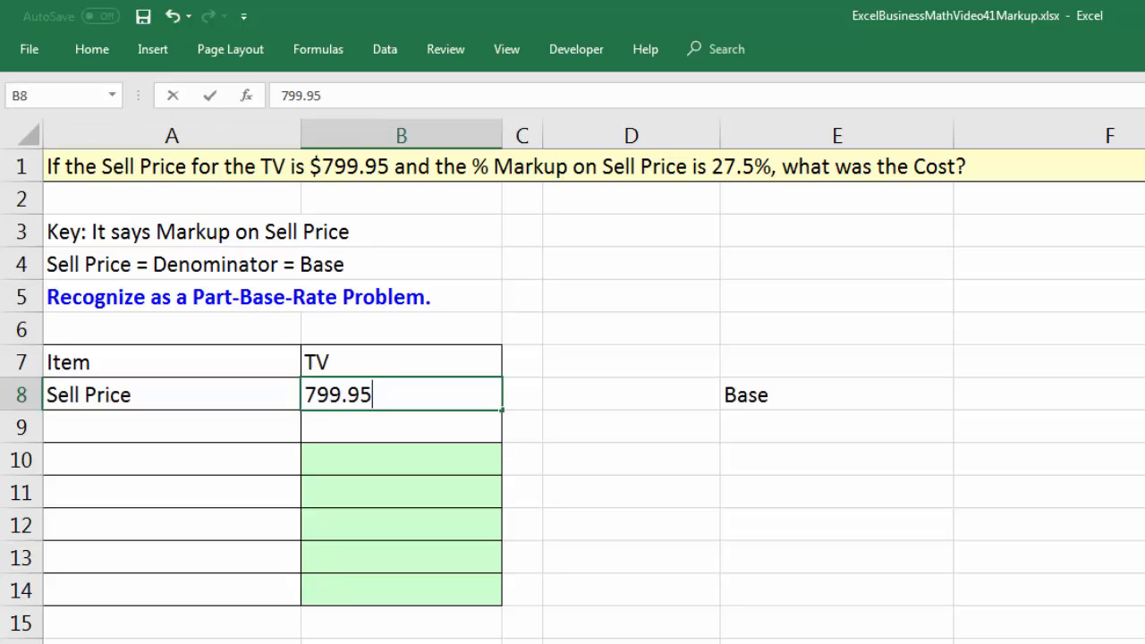
key(Return)
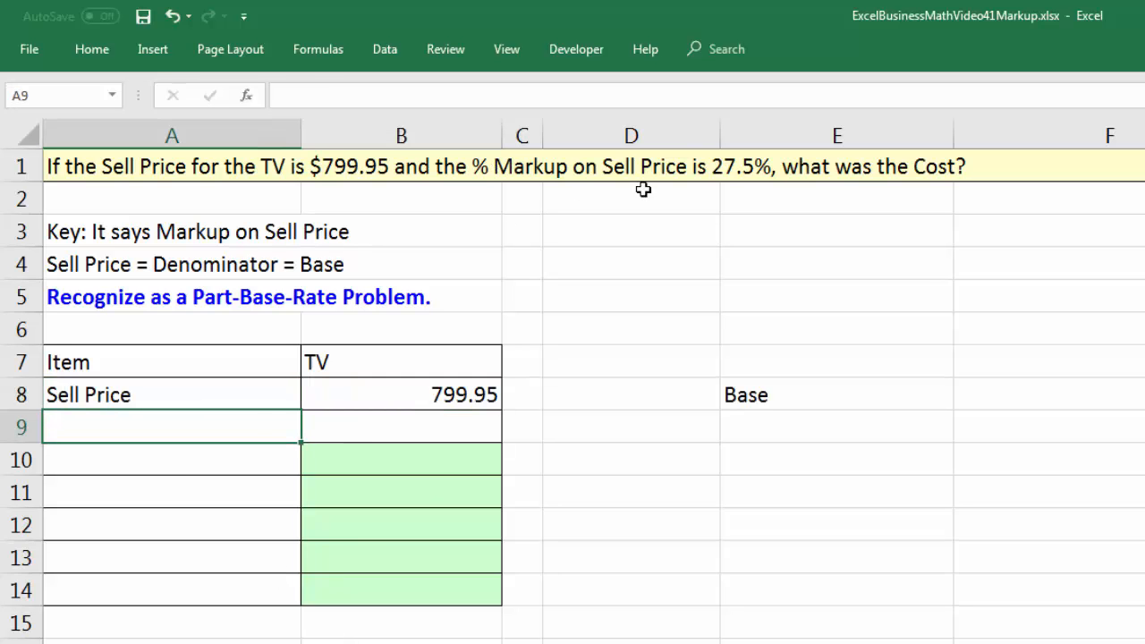
Label A9 as % Markup on Sell Price and enter 27.5% in B9.
text(% Markup on Sell Price)
key(Tab)
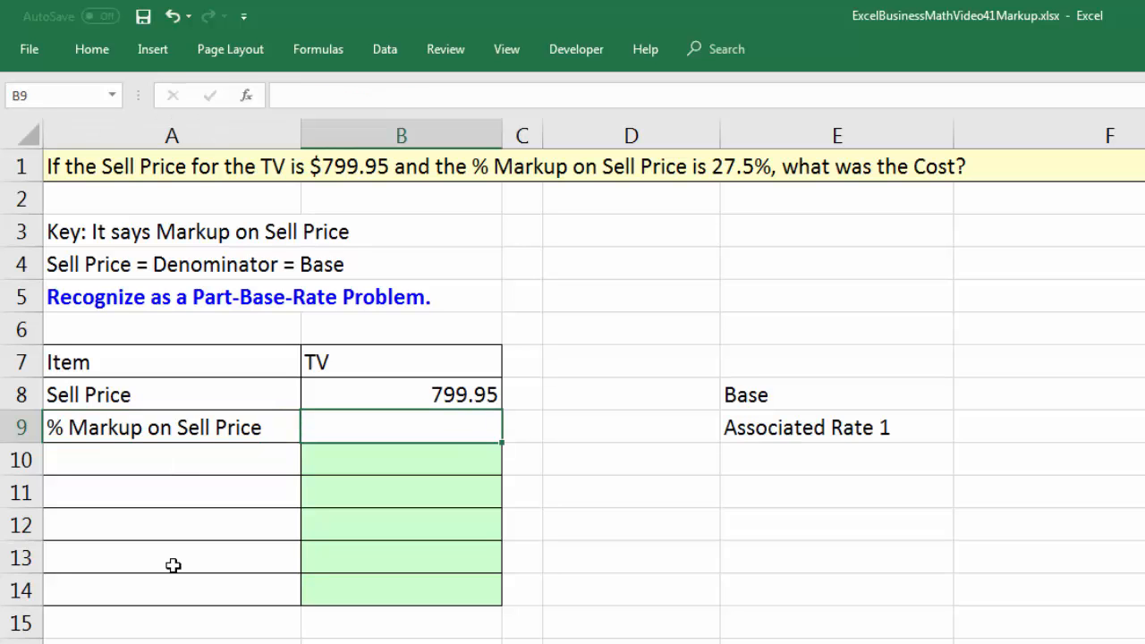
text(27.5)
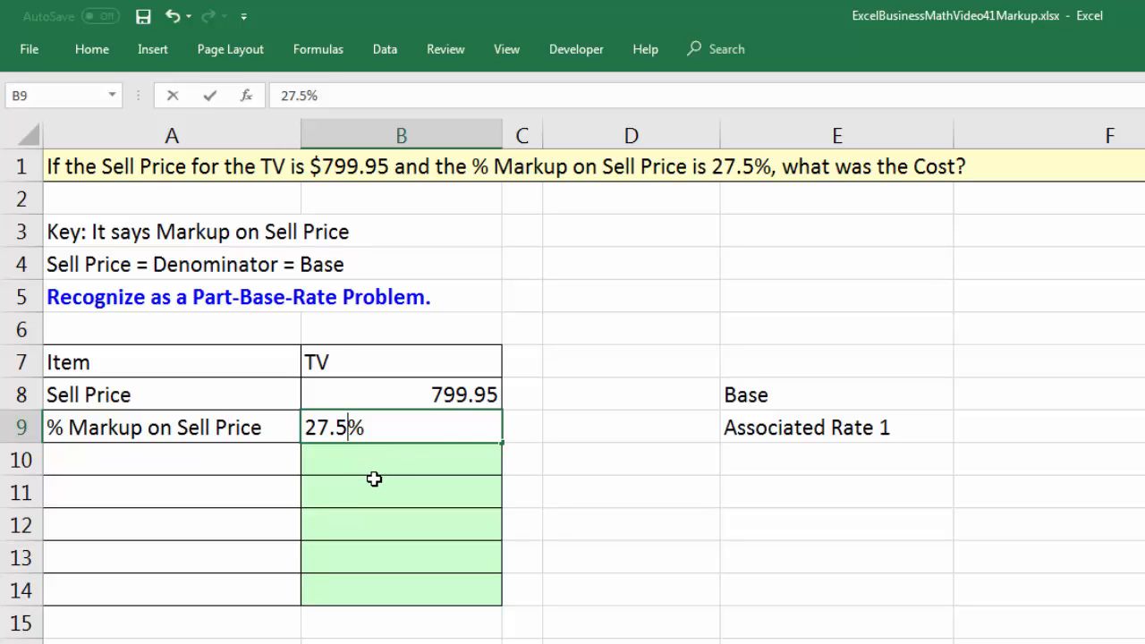
key(Return)
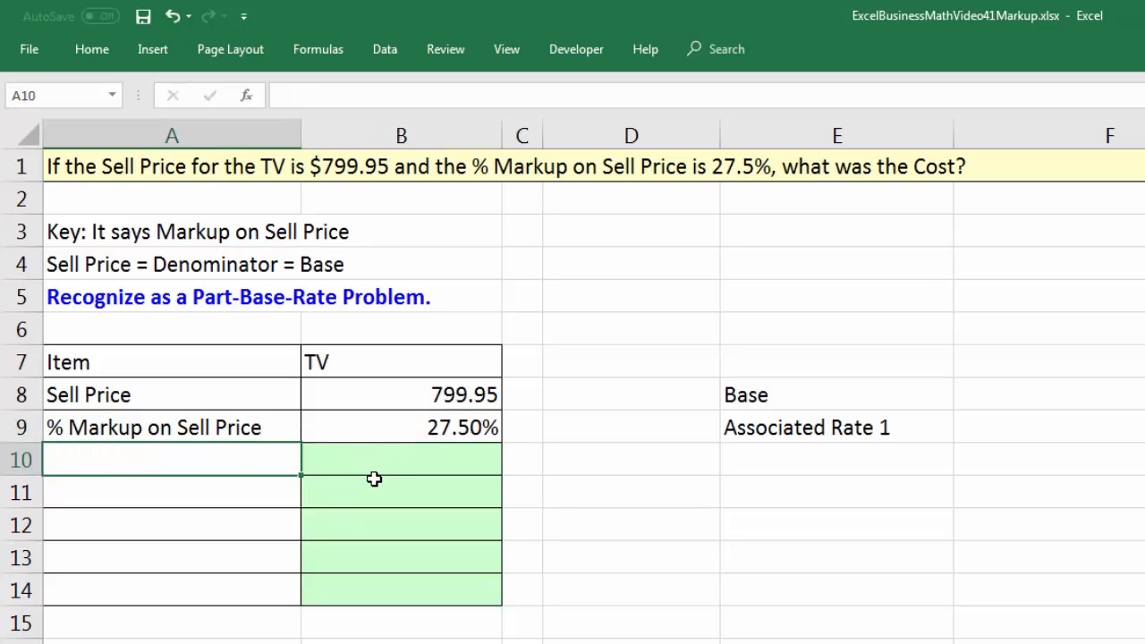
click(428, 398)
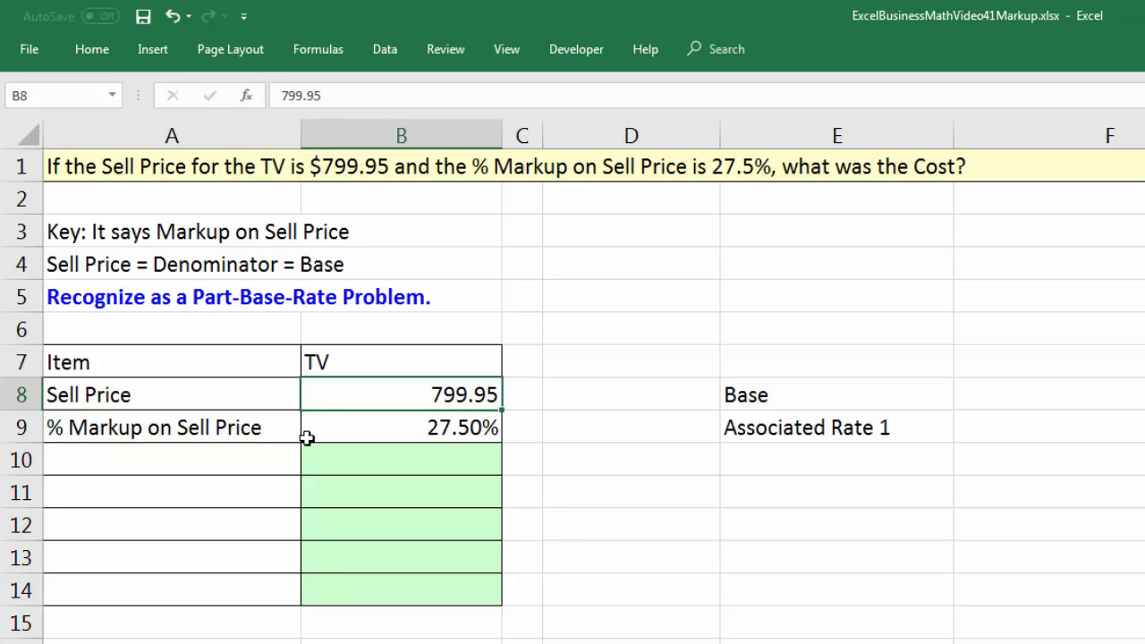
click(448, 429)
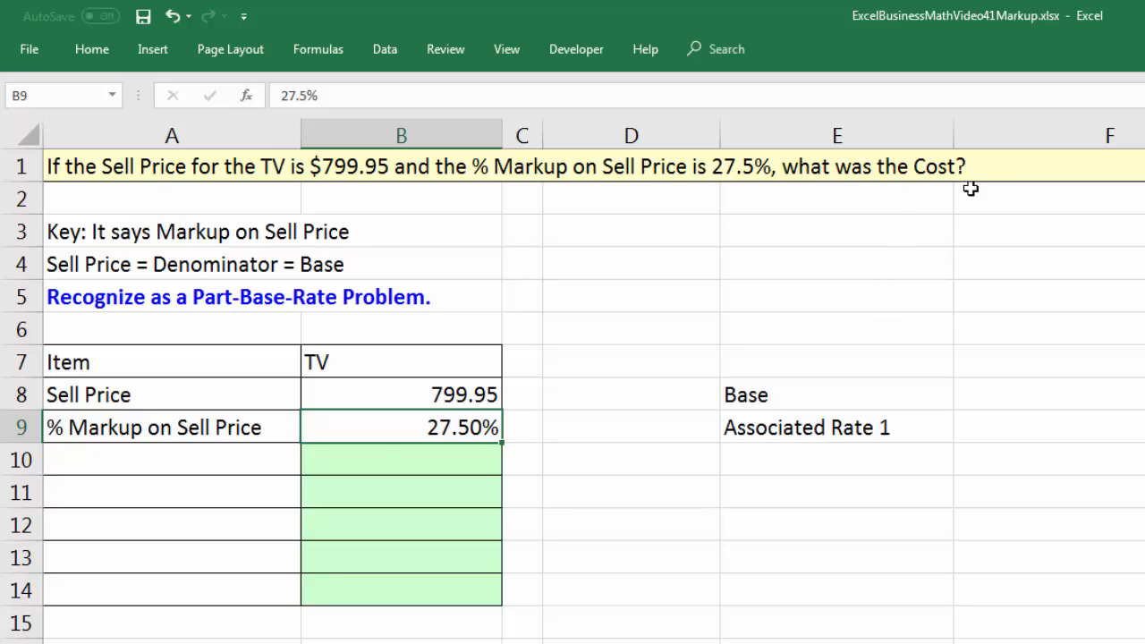
Label A10 as Cost, beneath % Markup on Sell Price in the TV table.
click(192, 460)
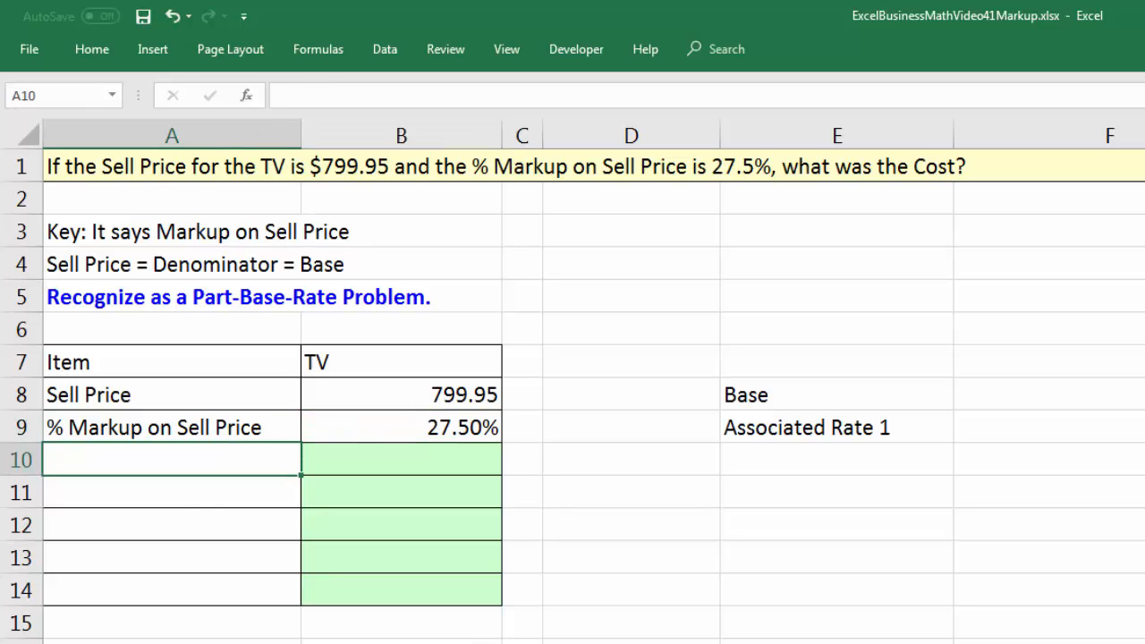
text(Cost)
key(Tab)
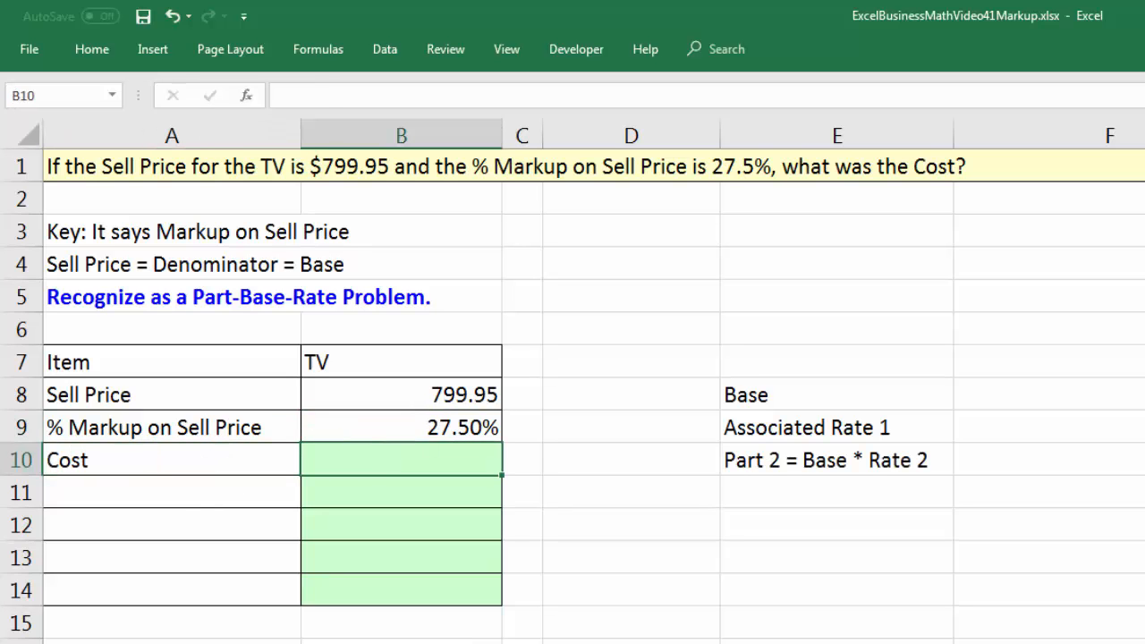
Calculate the TV's cost in B10 with the formula =(1-B9)*B8.
click(454, 428)
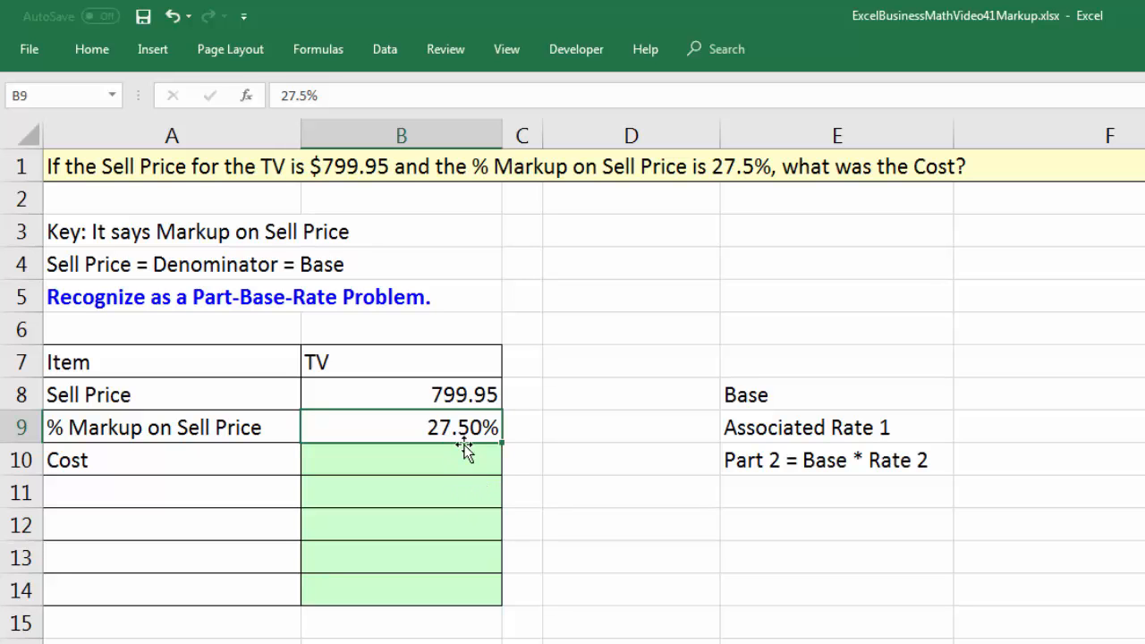
click(418, 464)
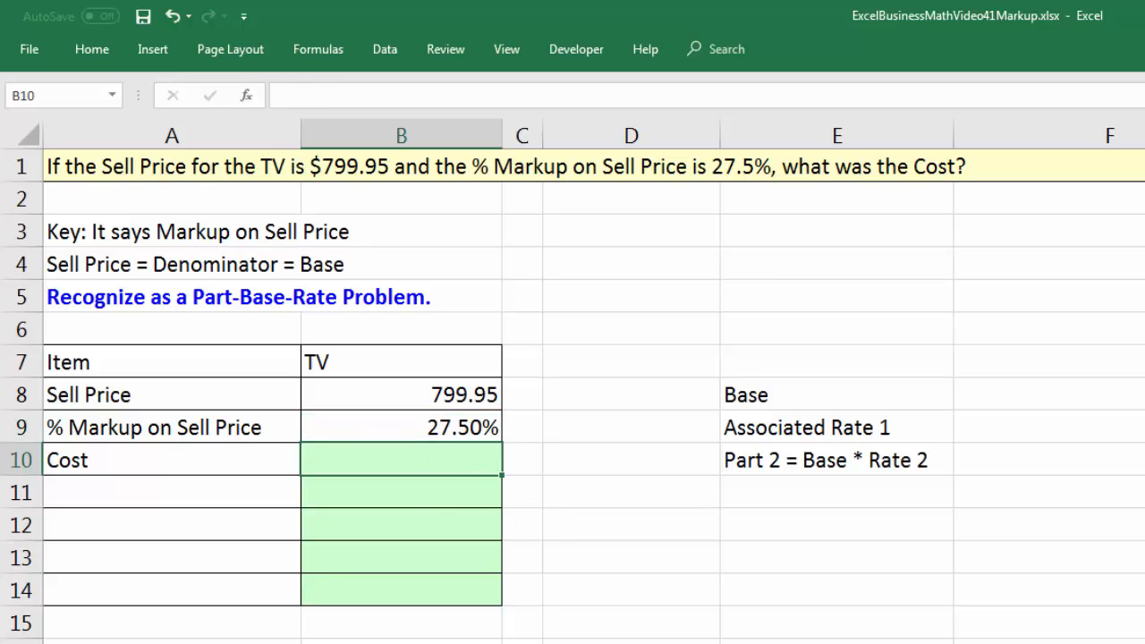
text(=()
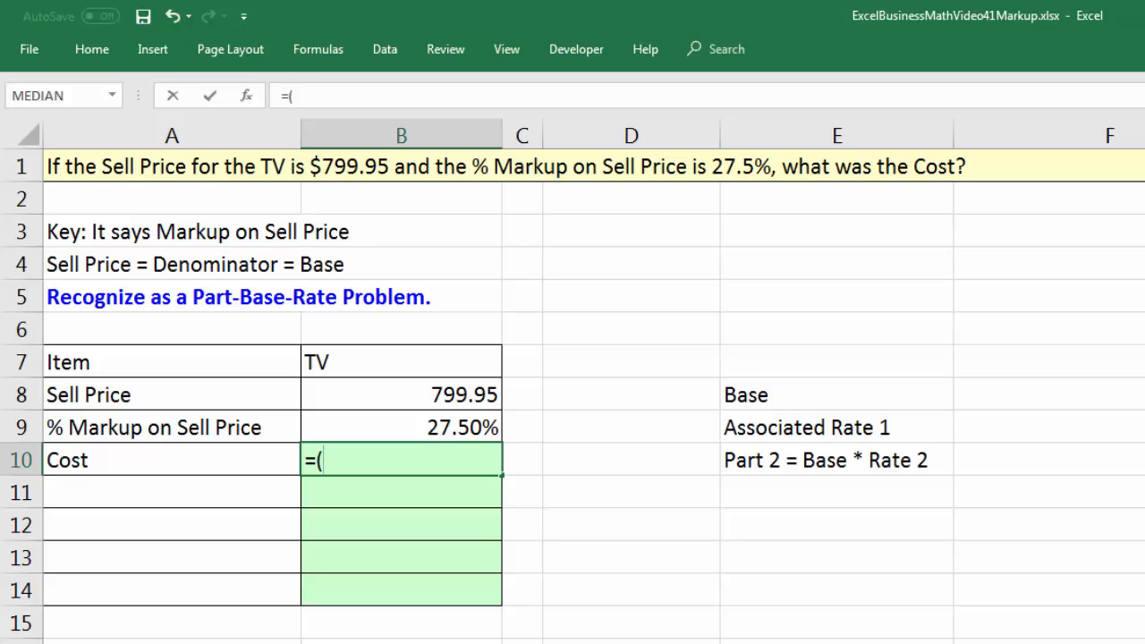
text(1=)
key(BackSpace)
text(-)
click(460, 426)
text())
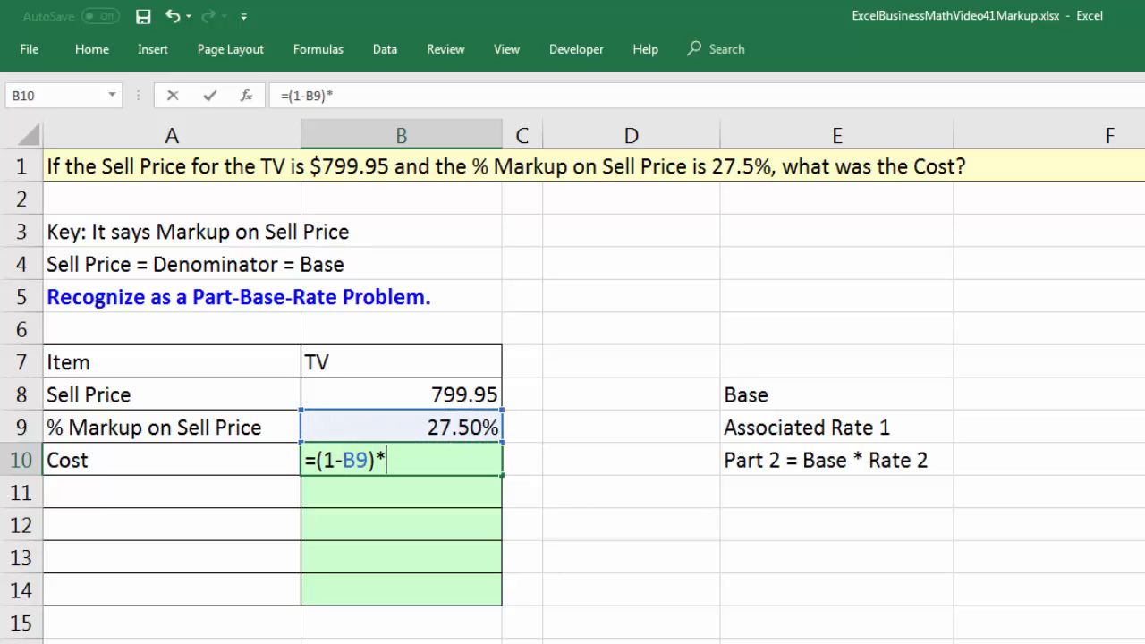
text(*)
key(Up)
key(Up)
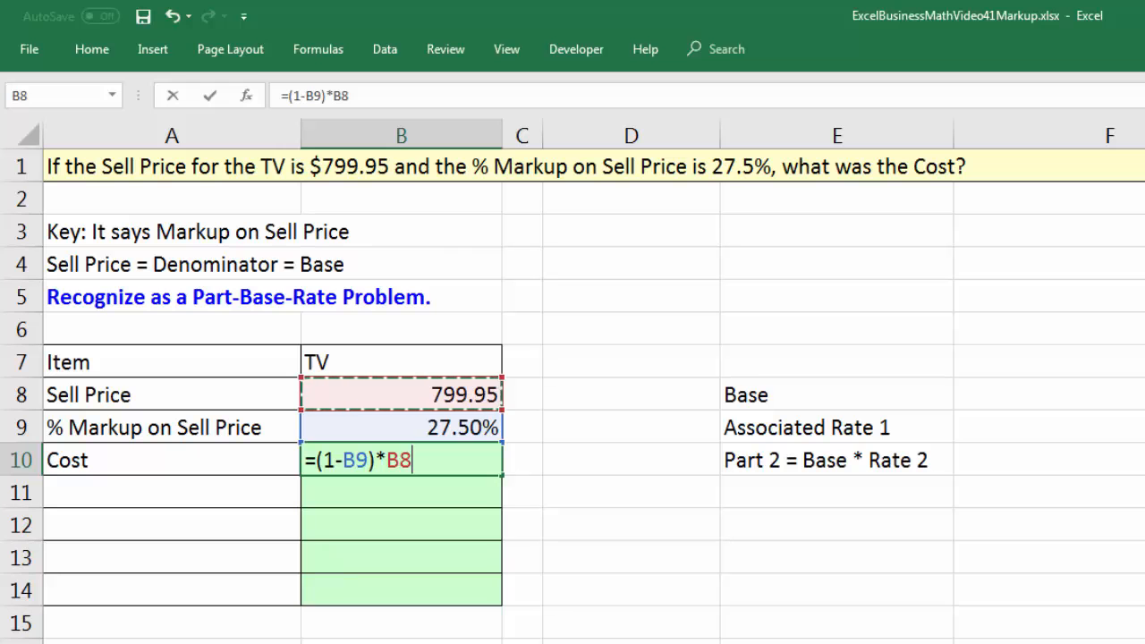
key(Return)
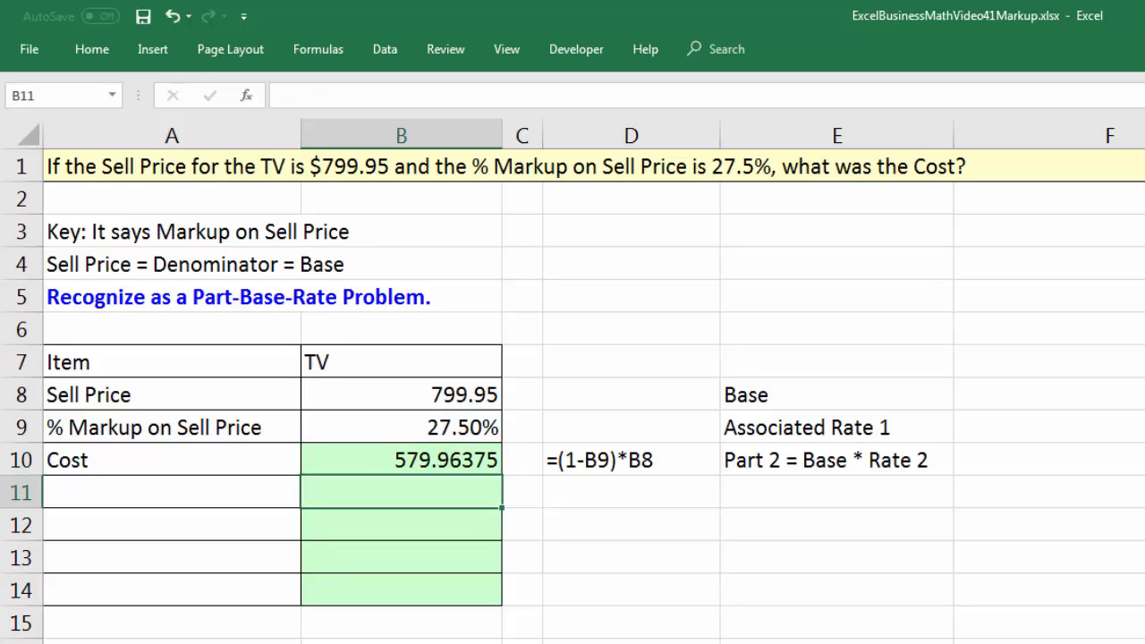
Label A11 as Markup in the TV table.
click(440, 459)
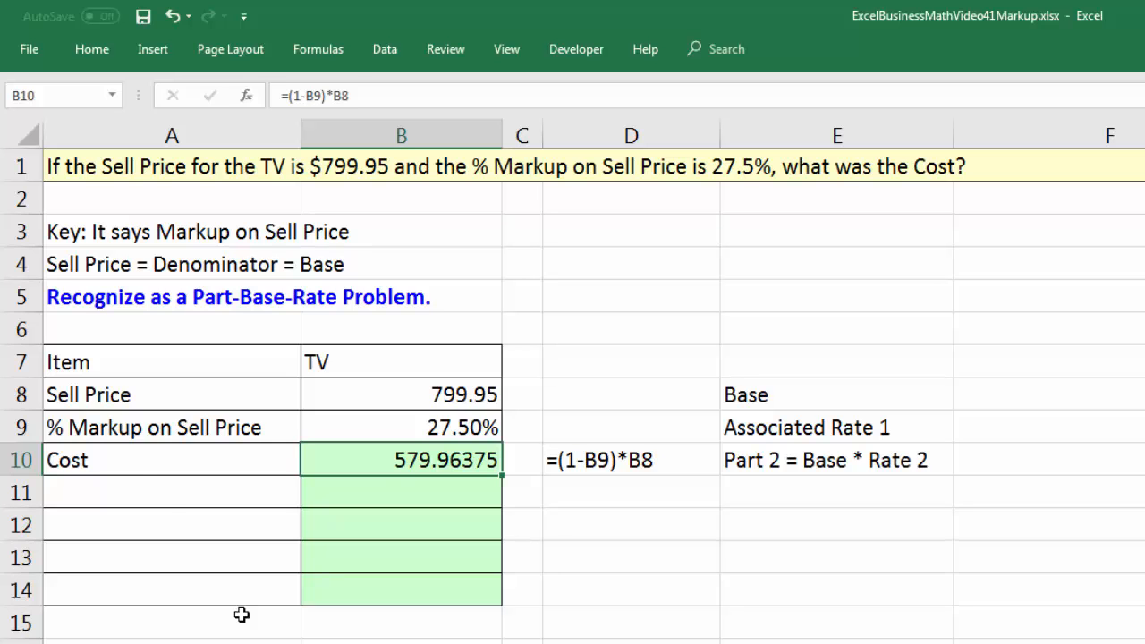
click(141, 490)
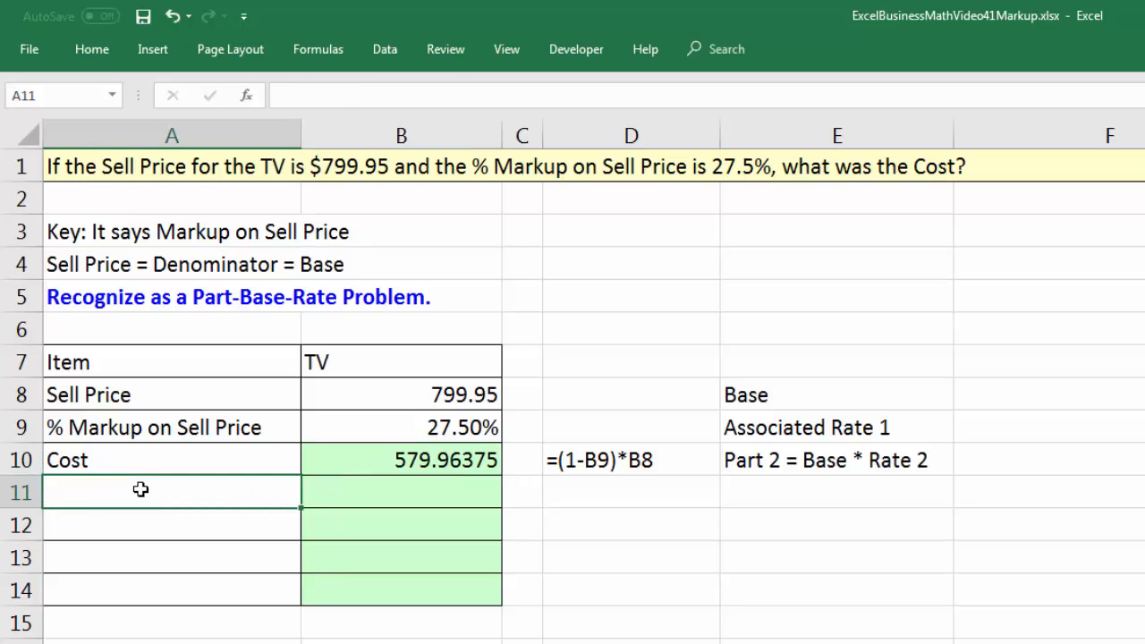
text(Markup)
key(Tab)
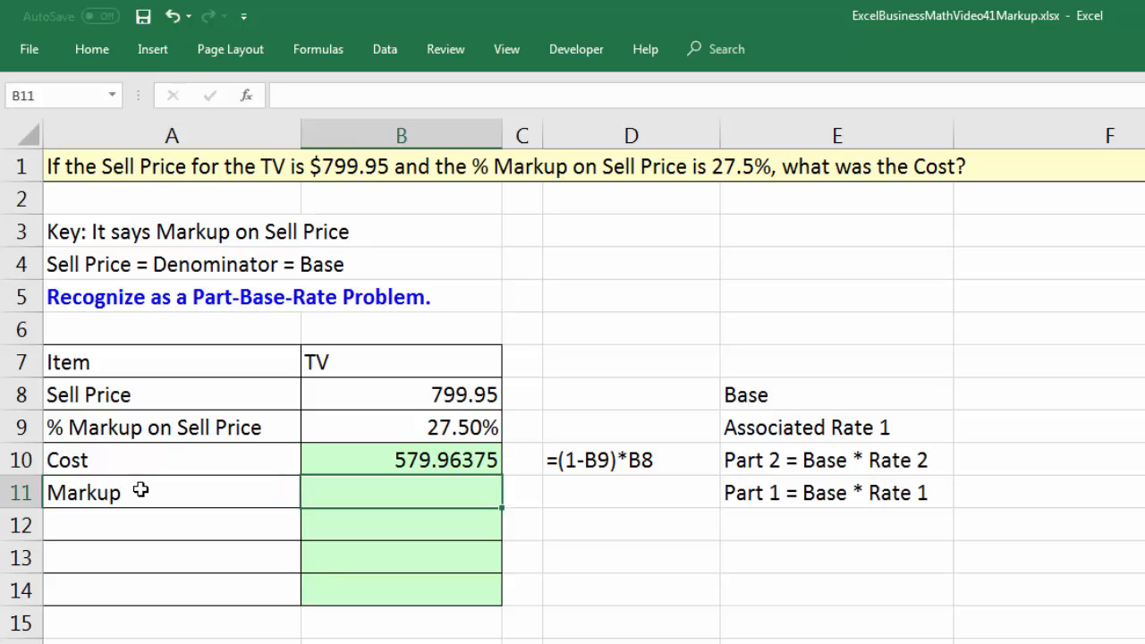
Calculate the TV's markup in B11 with the formula =B9*B8.
text(=)
key(Up)
key(Up)
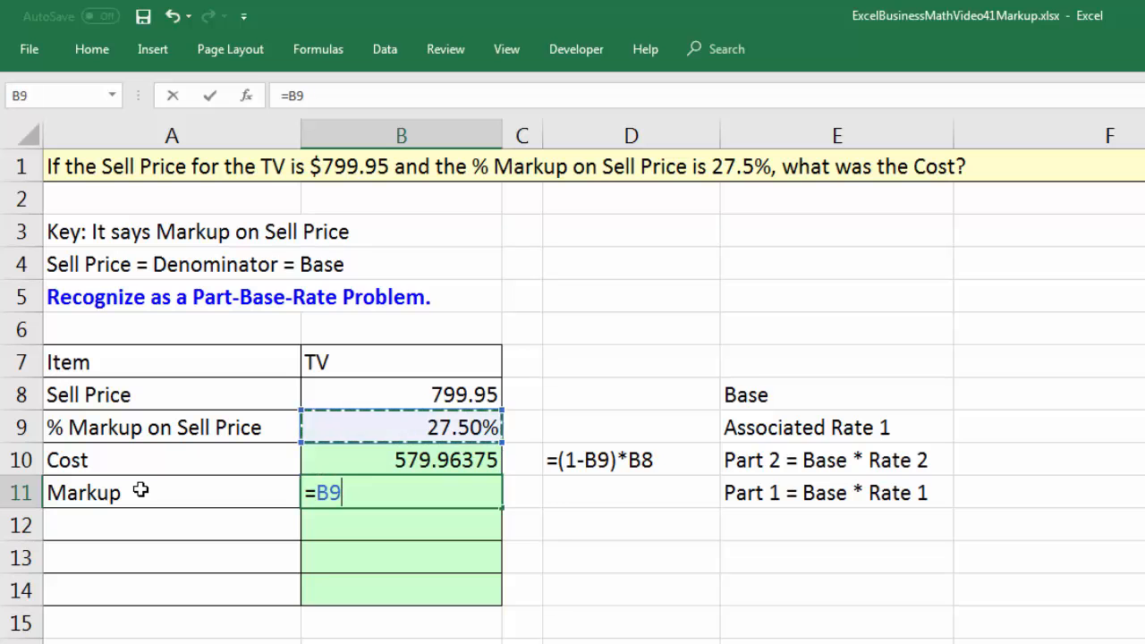
text(*)
key(Up)
key(Up)
key(Up)
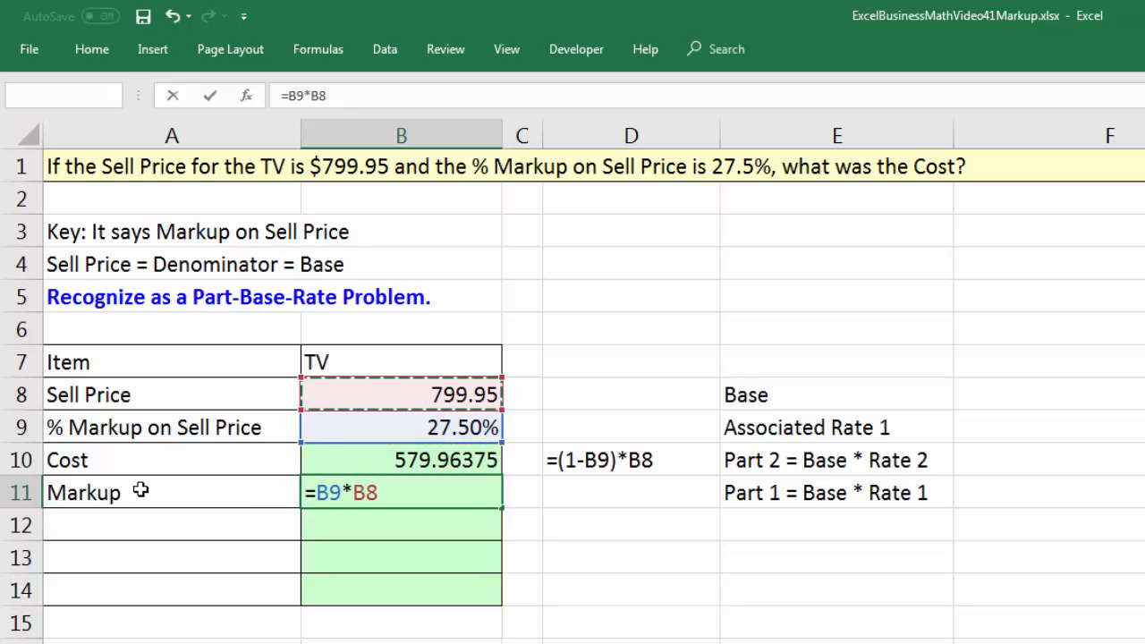
key(Return)
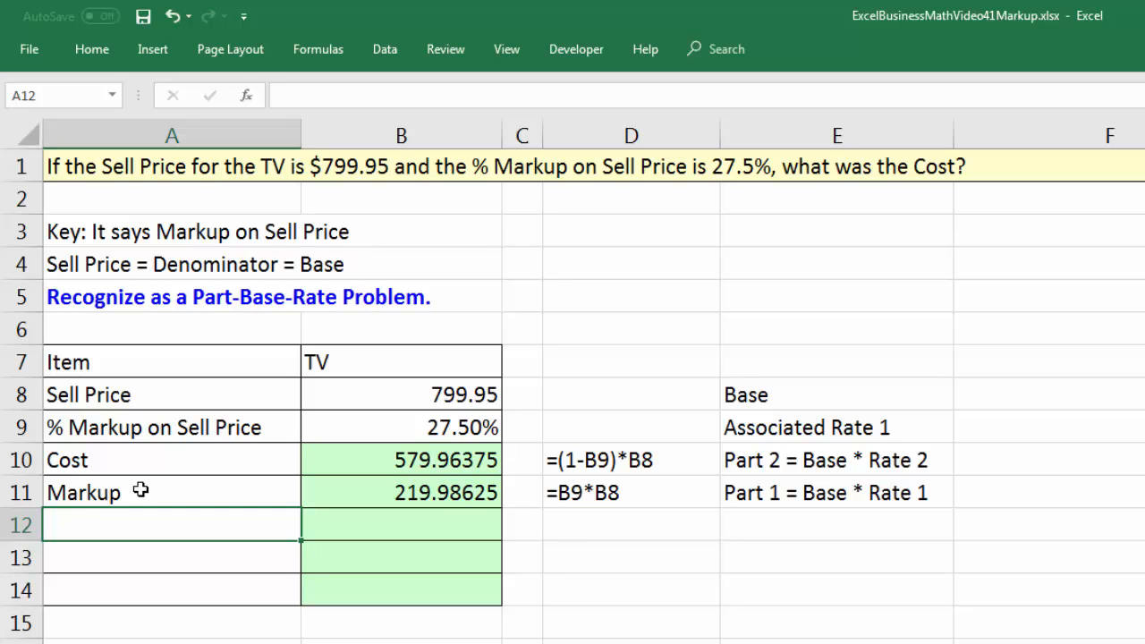
Label A12 as Check: Sell Price and sum cost and markup in B12 with =SUM(B10:B11).
text(Check: Sell Price)
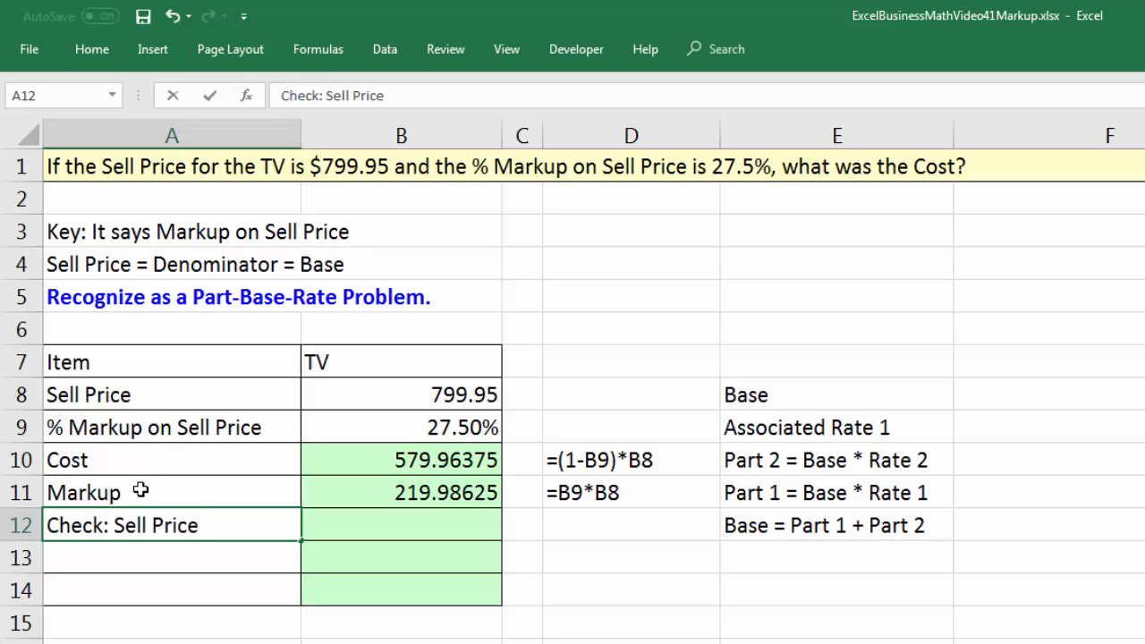
key(Tab)
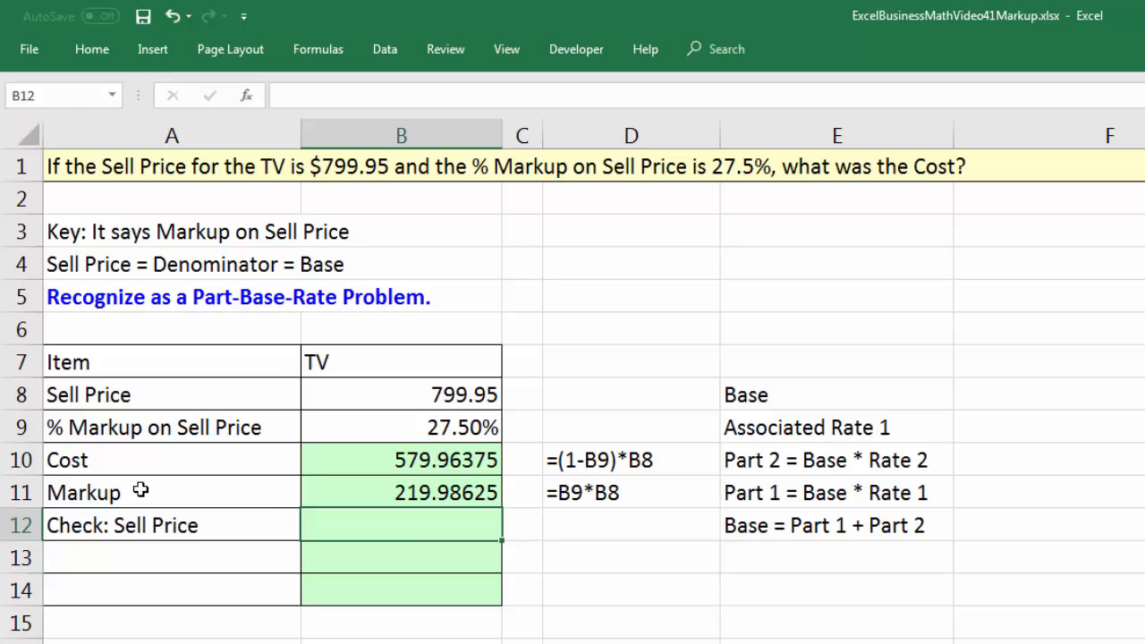
key(alt+equal)
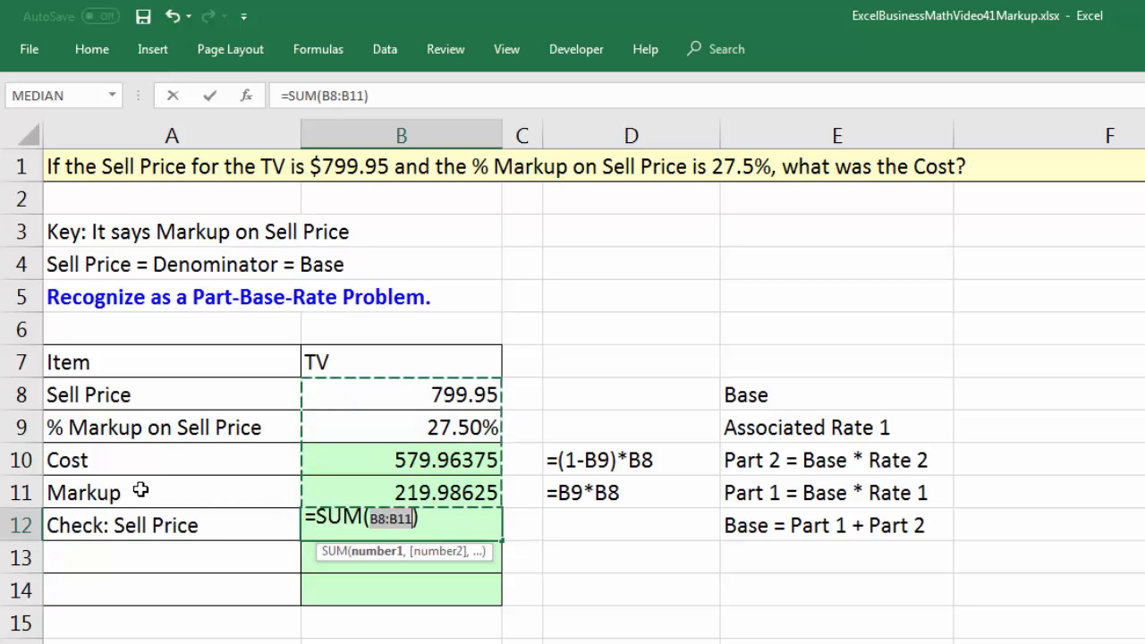
click(378, 459)
drag(378, 458, 394, 483)
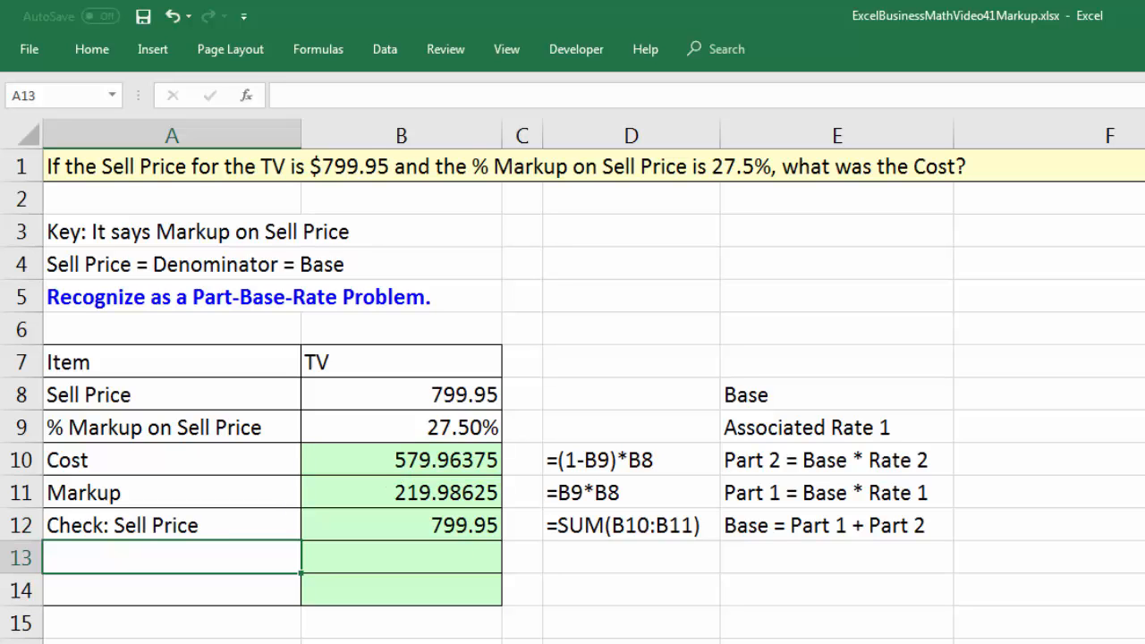
Label A13 as % Cost on Sell Price in the TV table.
click(394, 429)
click(232, 551)
text(% Cost)
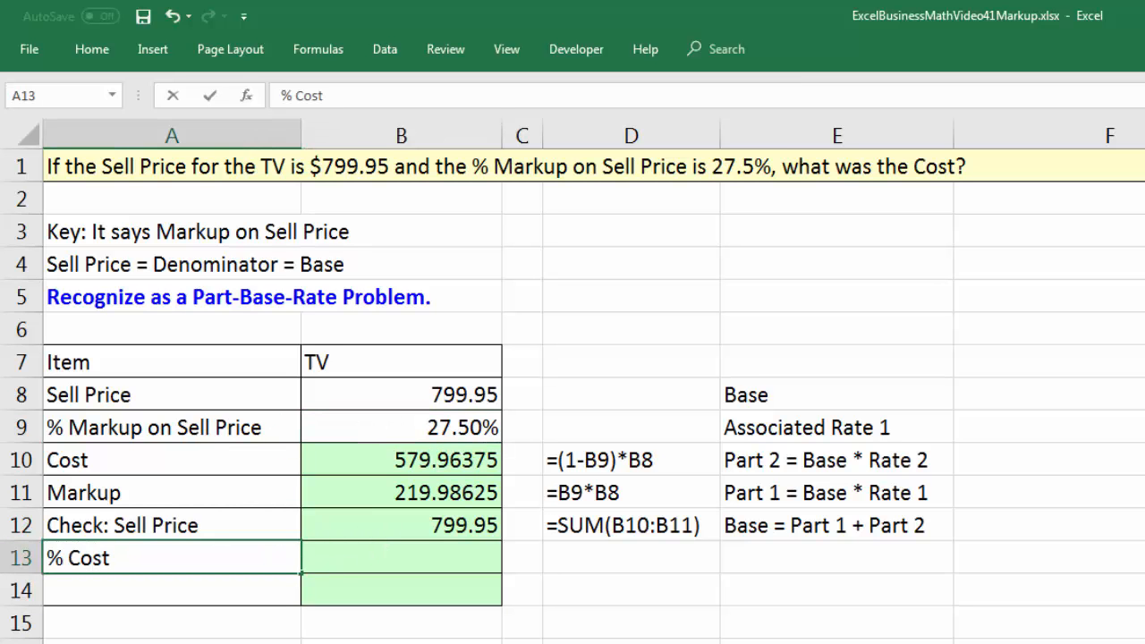
text( on Sell Price)
key(Tab)
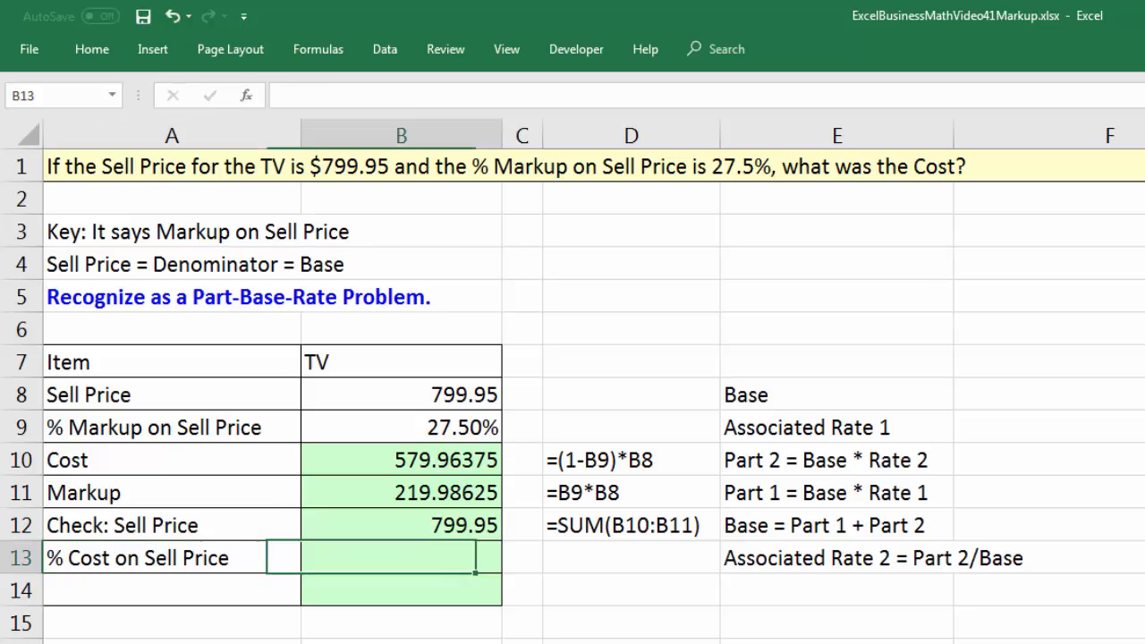
Calculate the TV's cost rate on sell price in B13 with the formula =B10/B8.
text(=)
key(Up)
key(Up)
key(Up)
key(Down)
key(Up)
text(/)
key(Up)
key(Up)
key(Up)
key(Up)
key(Up)
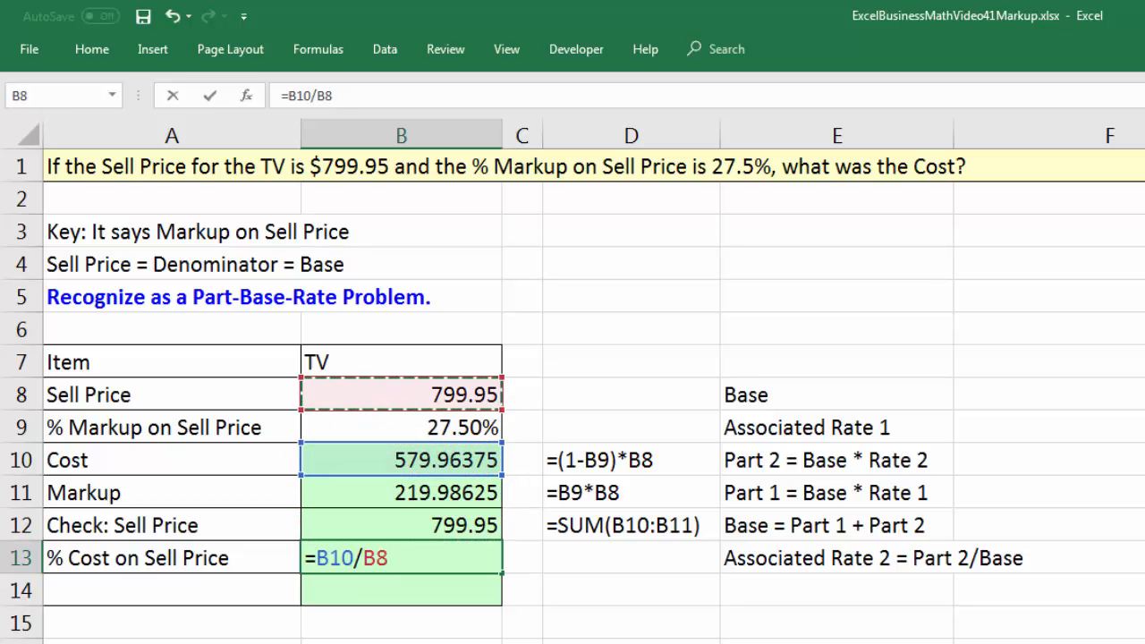
key(Return)
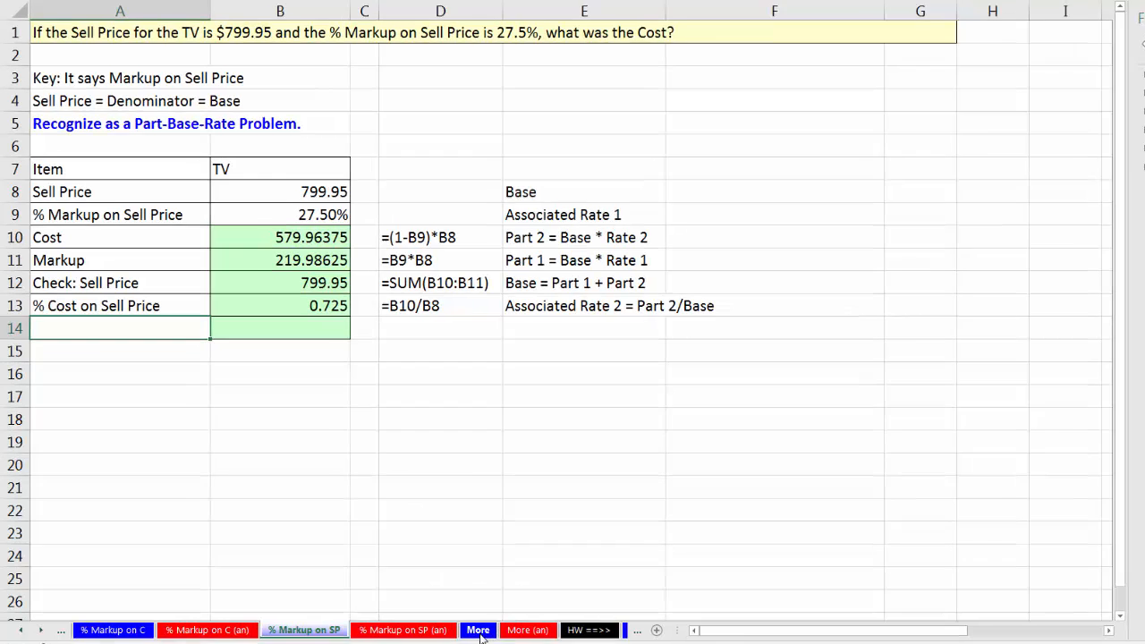
Go to the More worksheet and enter the Lego Set's $15 markup in B6 and 55% markup on sell price in B7.
click(469, 617)
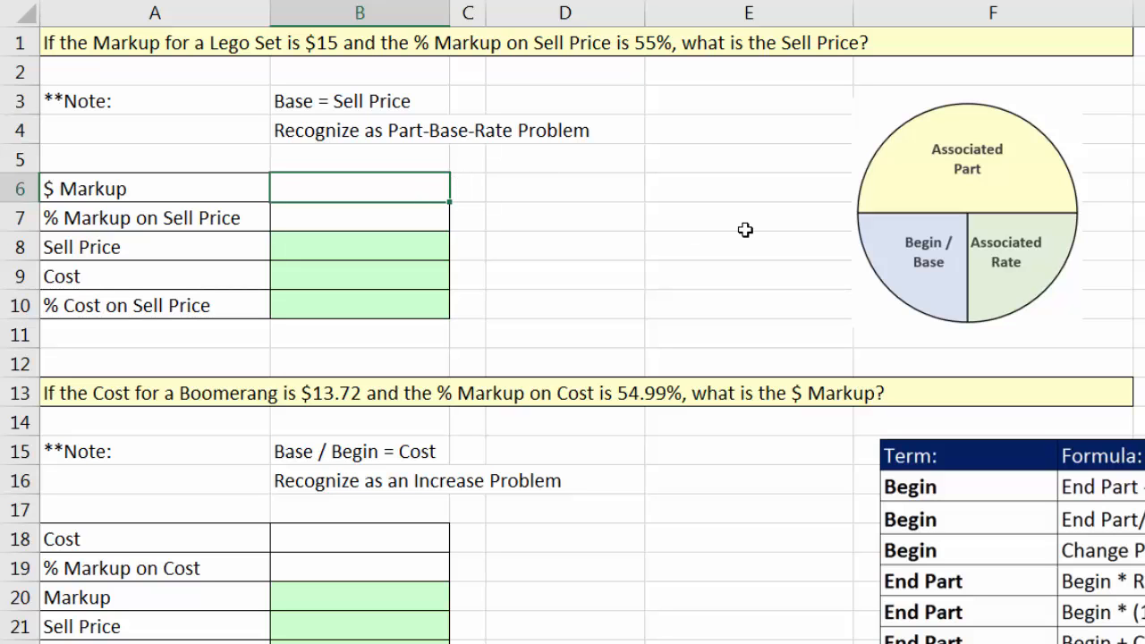
key(Return)
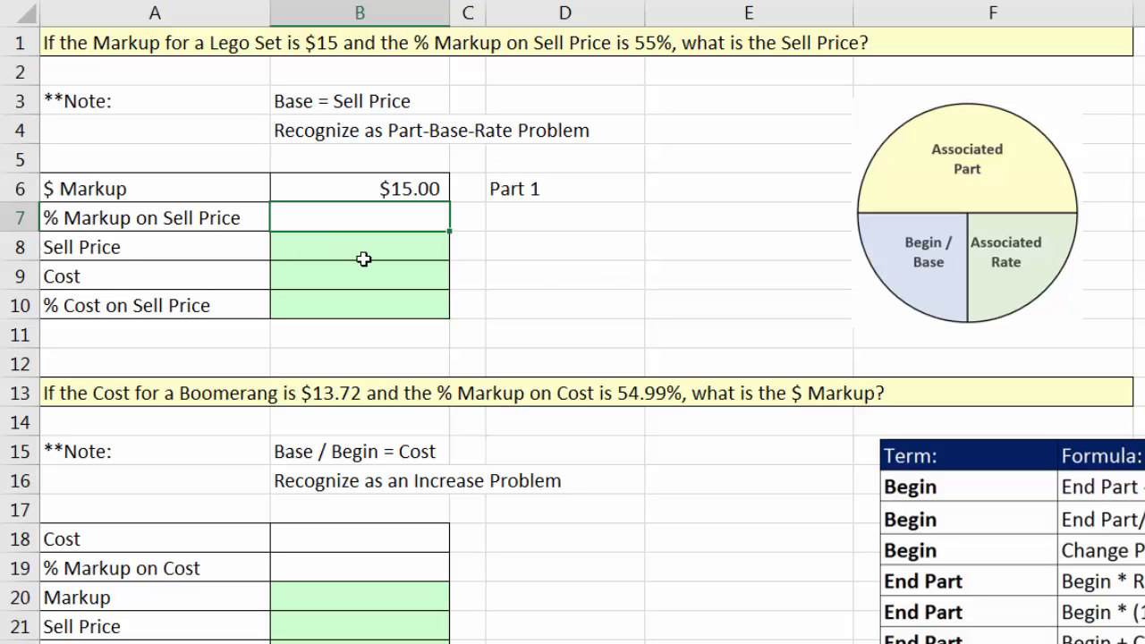
text(55)
key(Return)
Move the part-base-rate circle diagram closer to the Lego Set table and calculate Sell Price in B8 with =B6/B7.
drag(1003, 186, 813, 179)
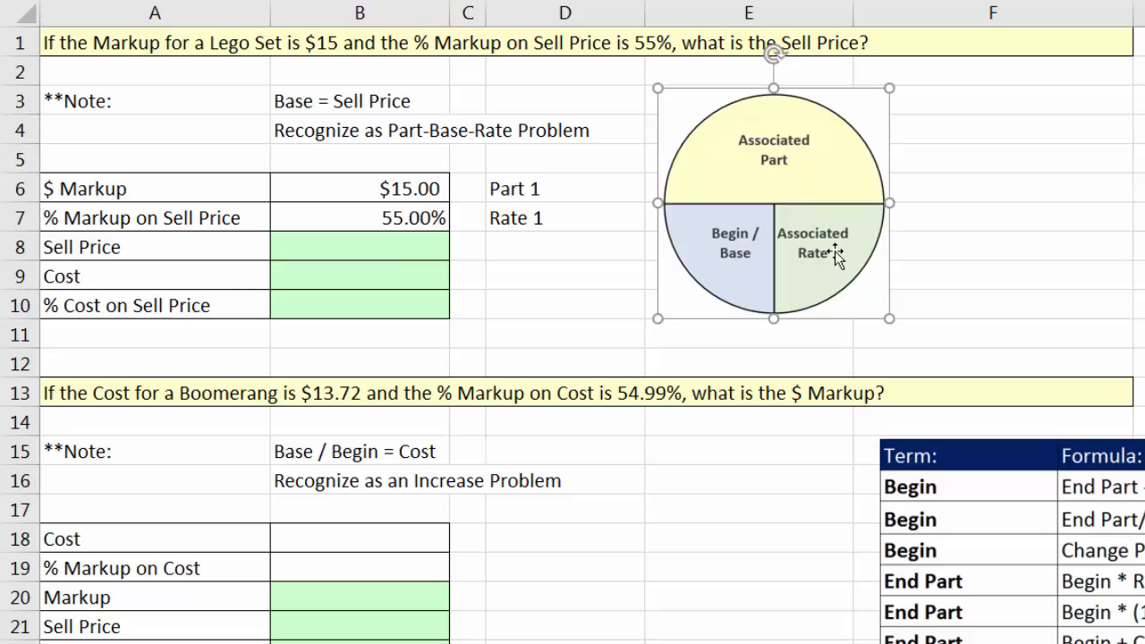
click(397, 254)
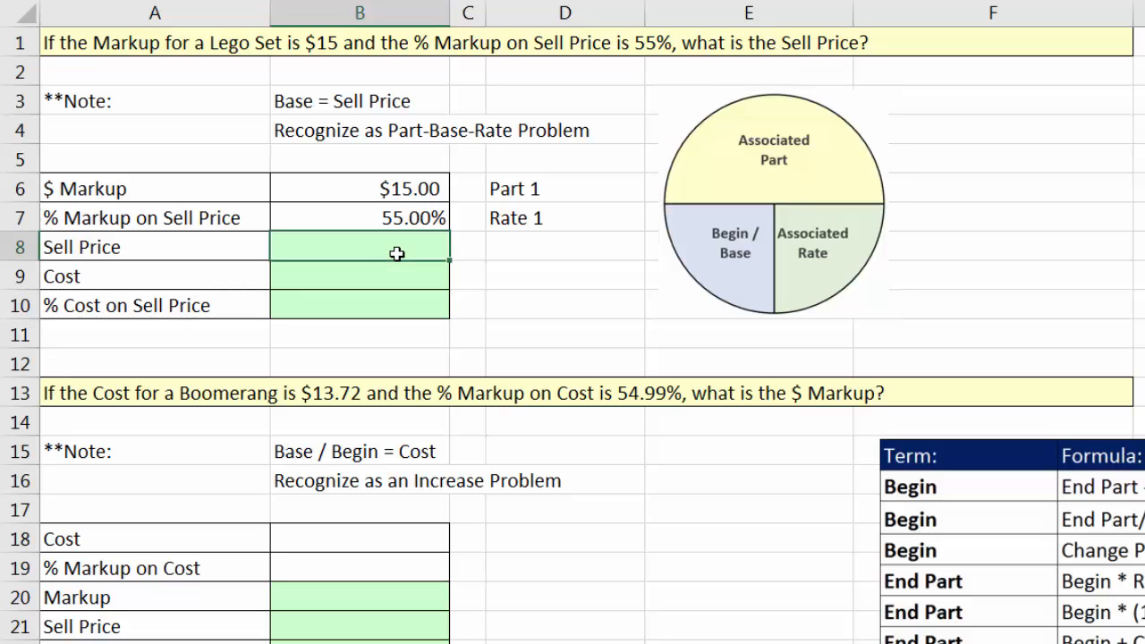
text(=)
key(Up)
key(Up)
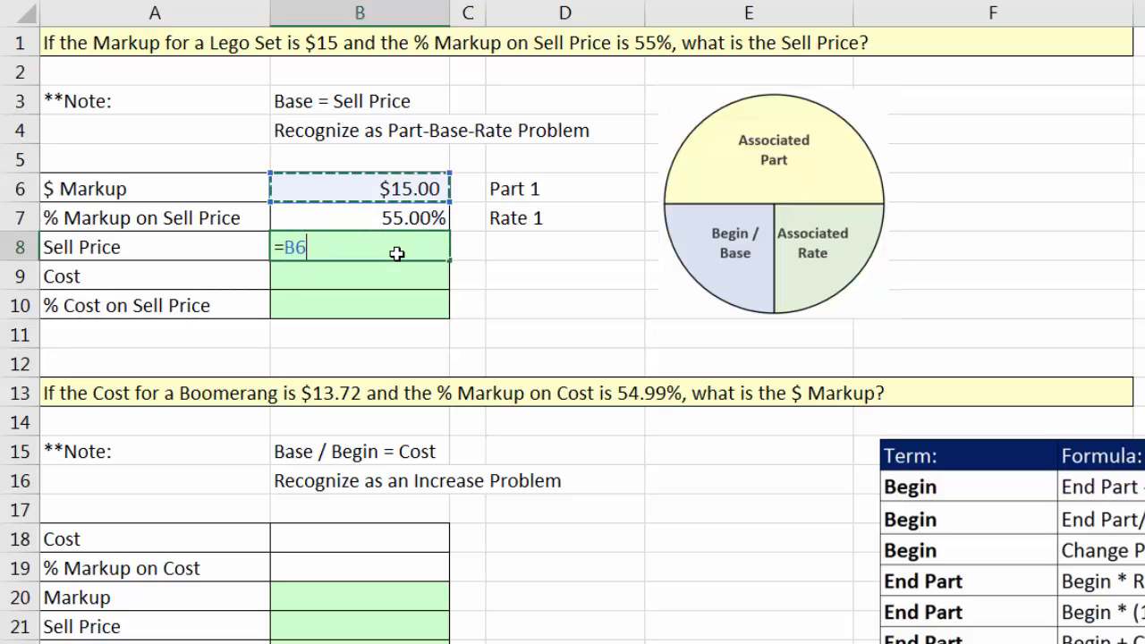
text(/)
key(Up)
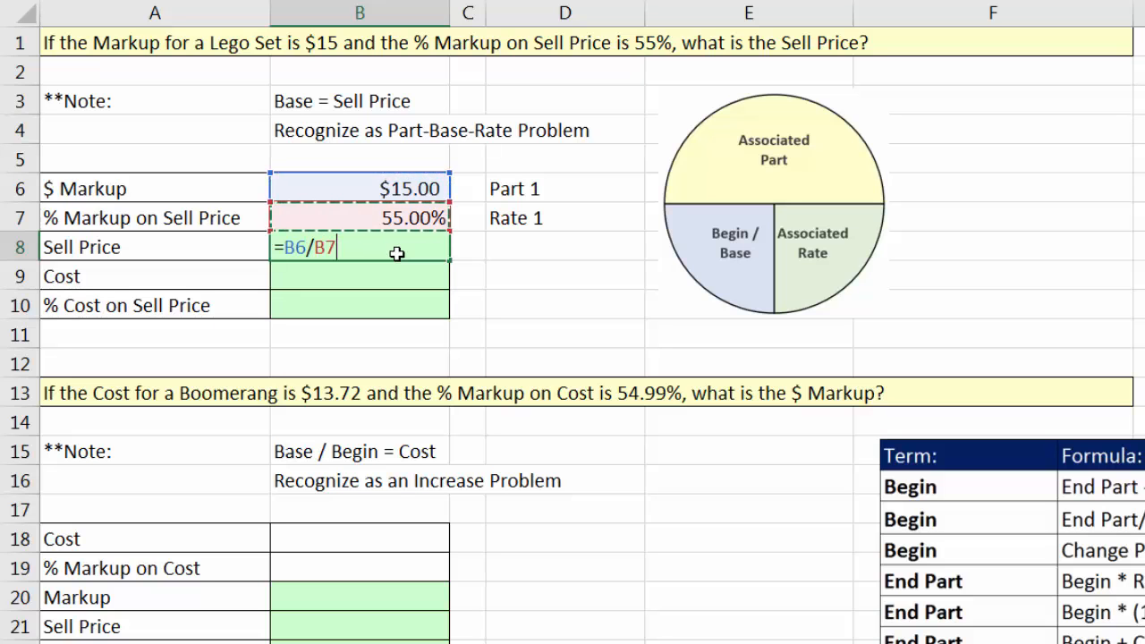
key(Return)
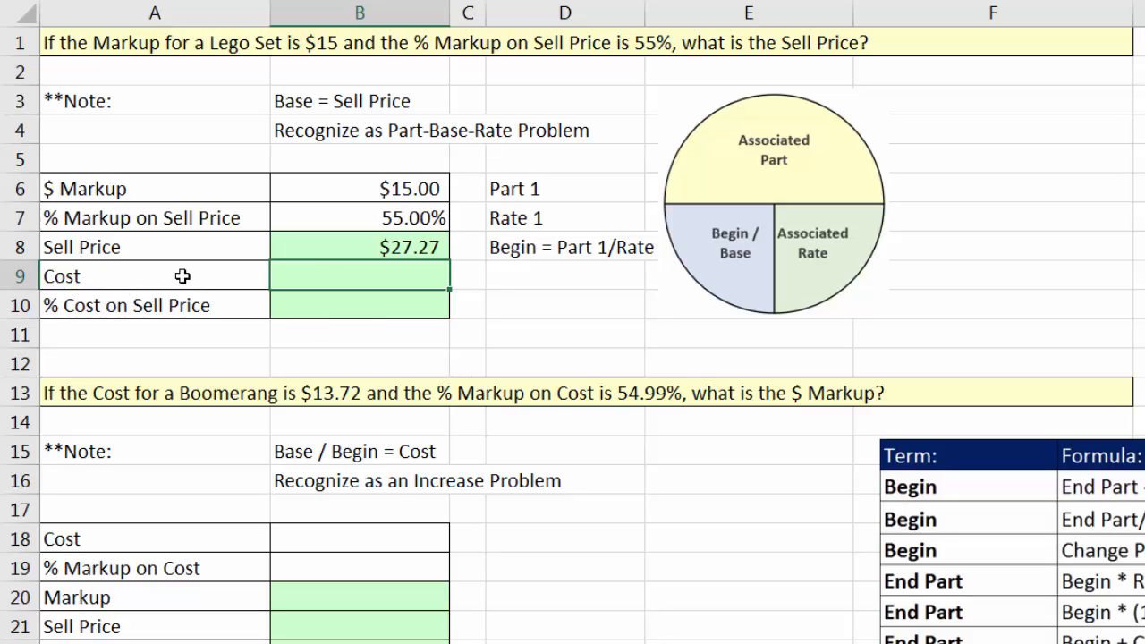
Calculate the Lego Set's cost in B9 with the formula =B8-B6.
click(338, 248)
click(345, 193)
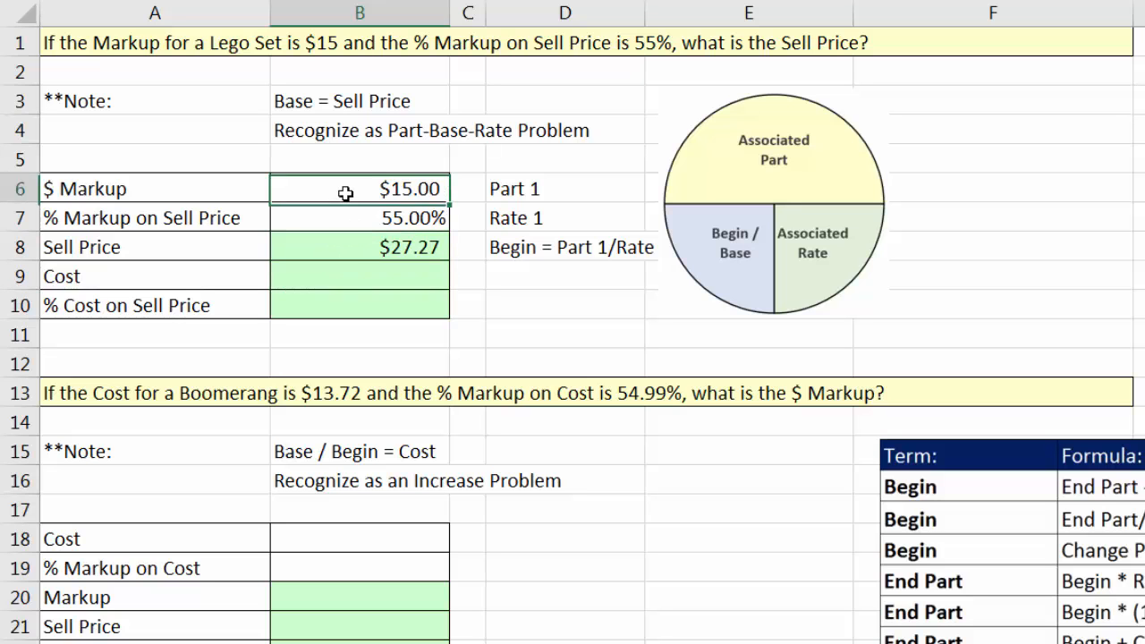
click(369, 274)
text(=)
key(Up)
text(-)
key(Up)
key(Up)
key(Up)
key(Return)
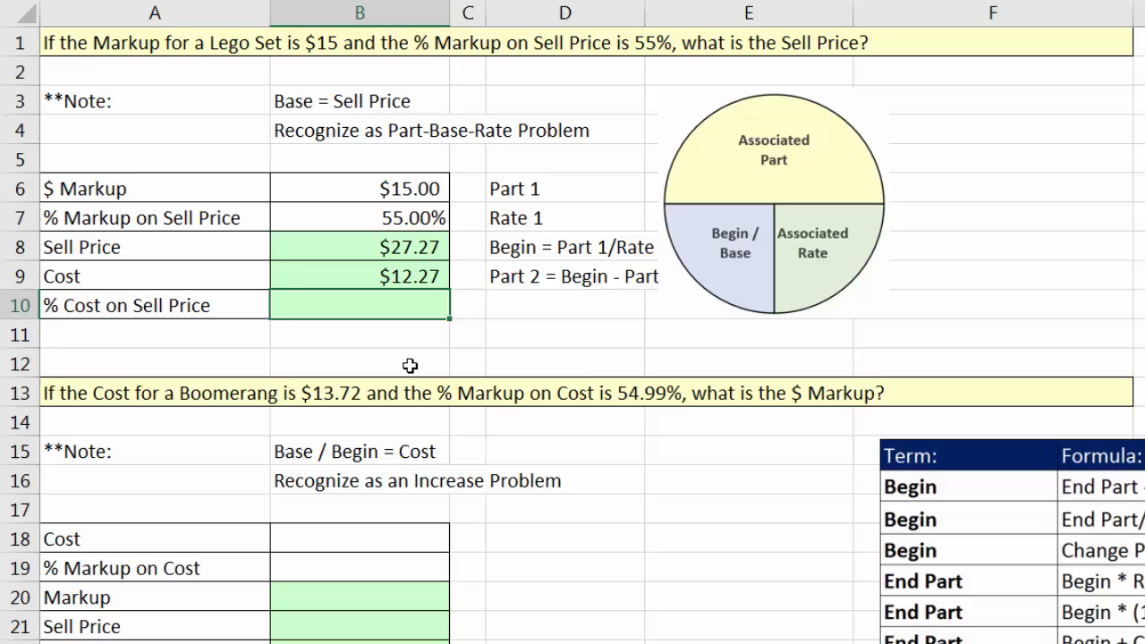
Calculate the Lego Set's % Cost on Sell Price in B10 with the formula =B9/B8.
key(Up)
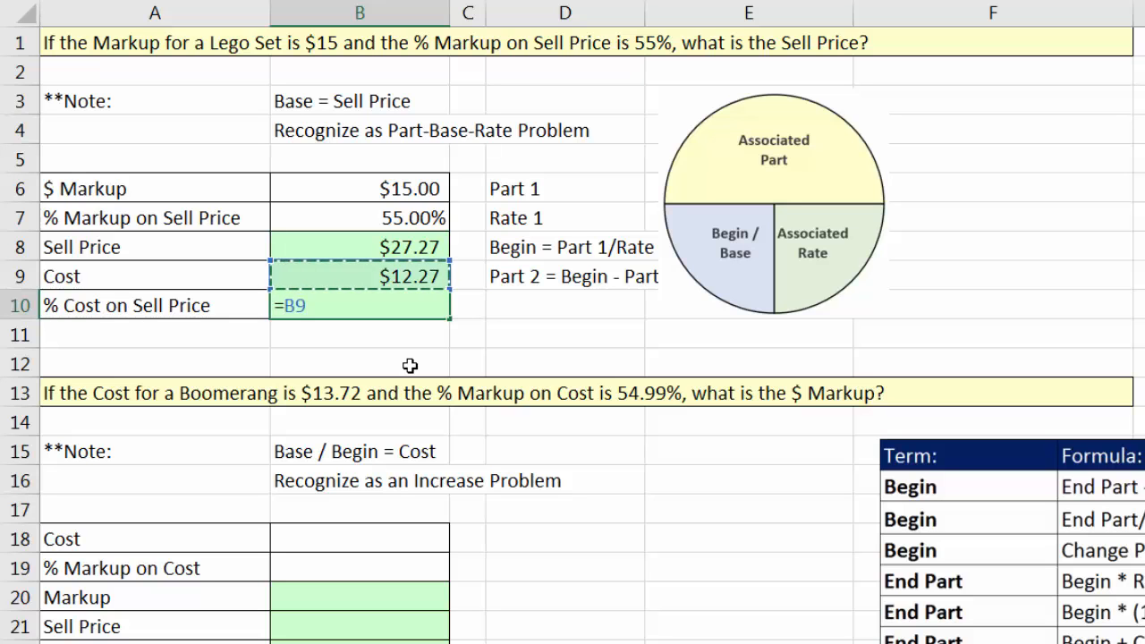
text(/)
key(Up)
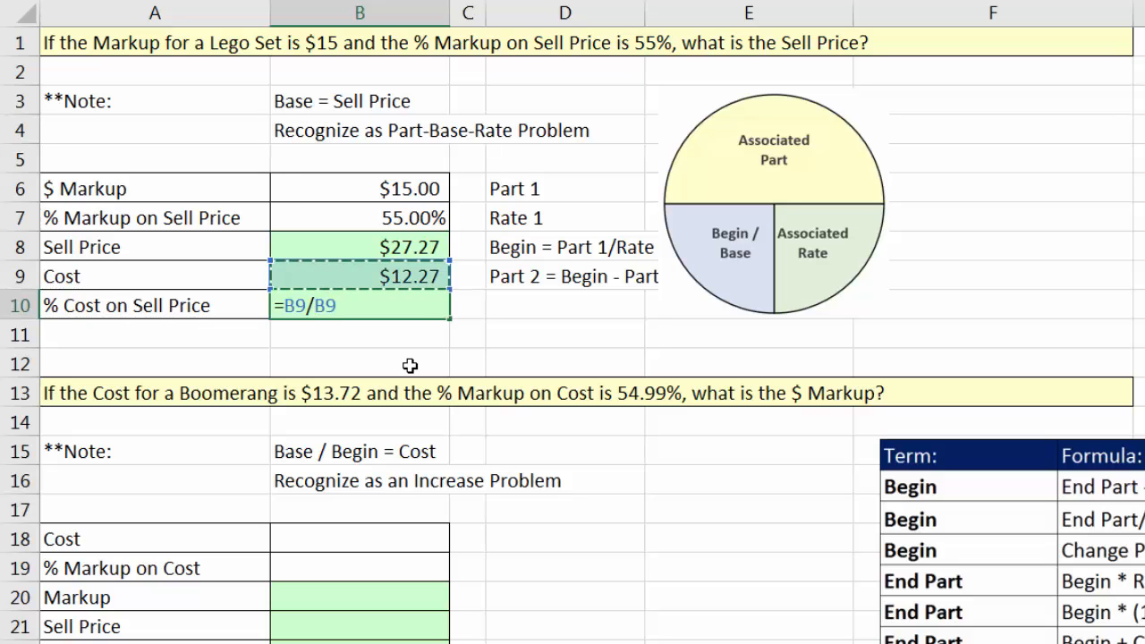
key(Up)
key(Return)
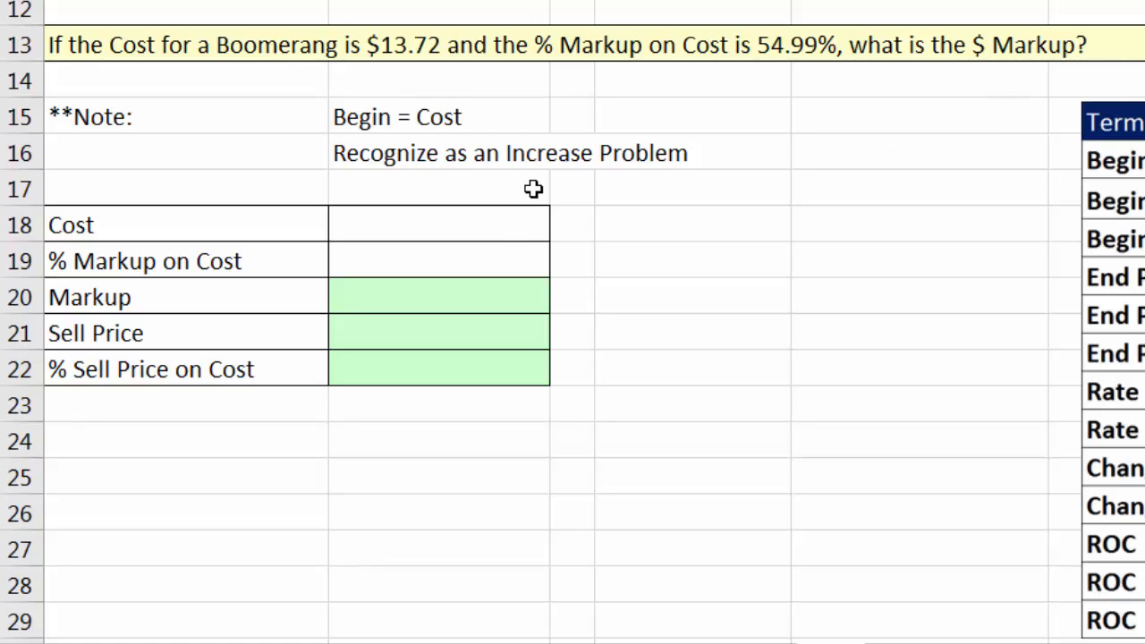
Enter the Boomerang's cost of 13.72 in B18 and its 54.99% markup on cost in B19.
click(465, 224)
text(13.72)
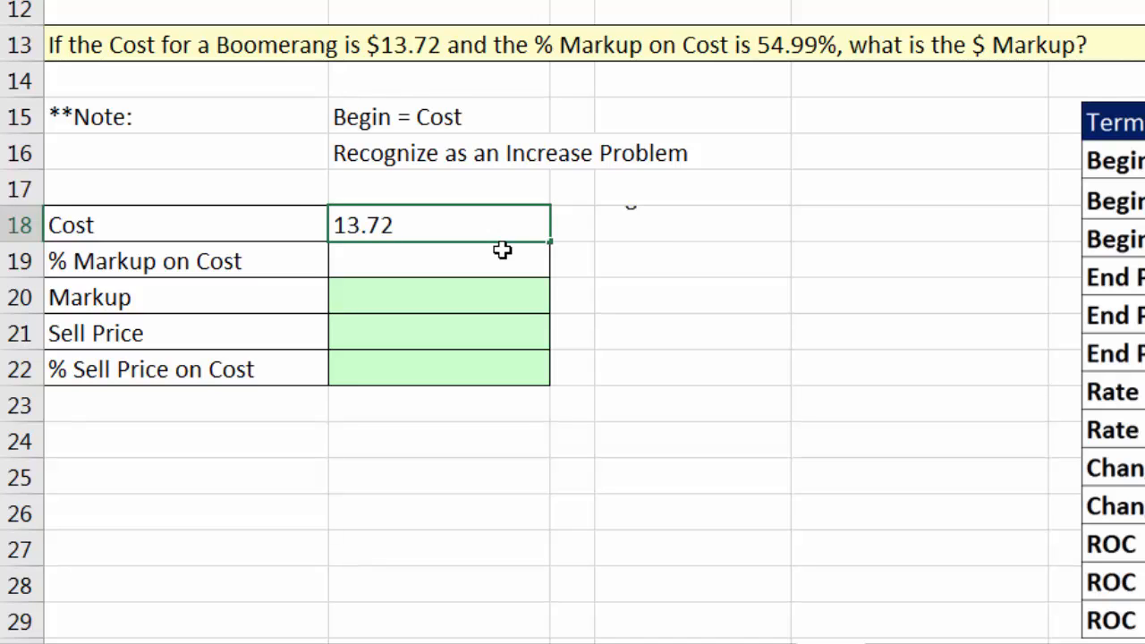
key(Return)
text(54)
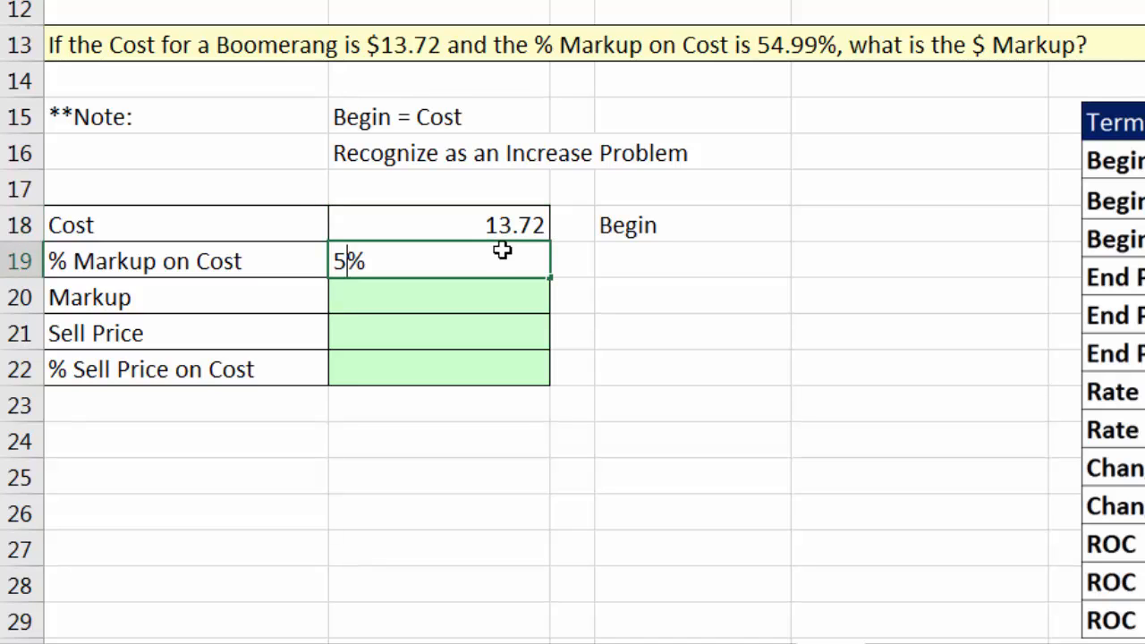
text(.99)
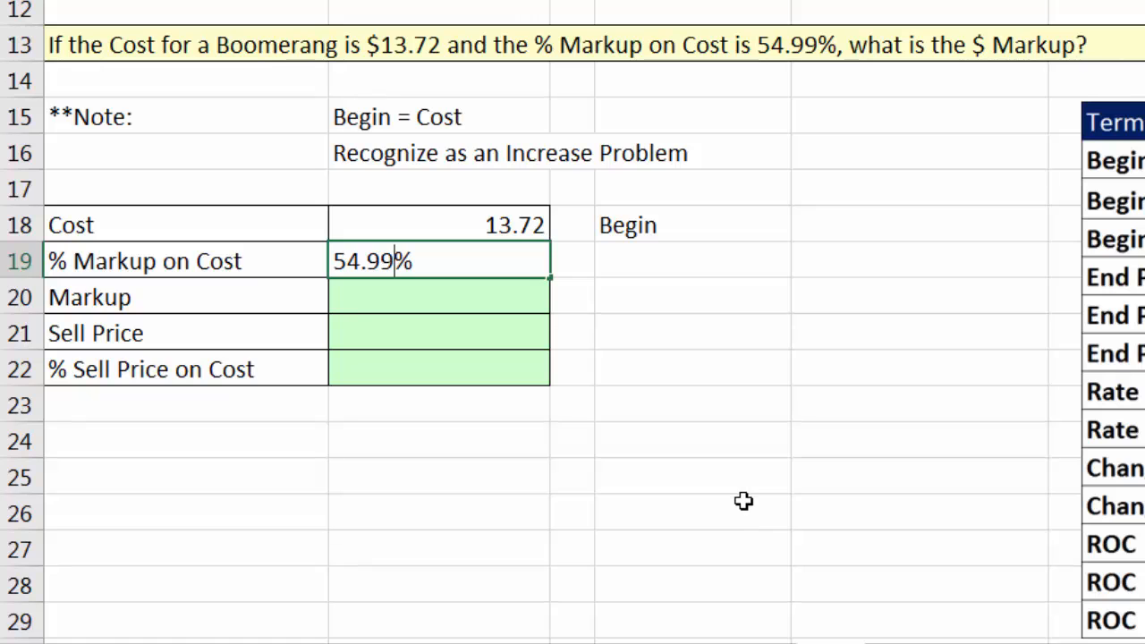
key(Return)
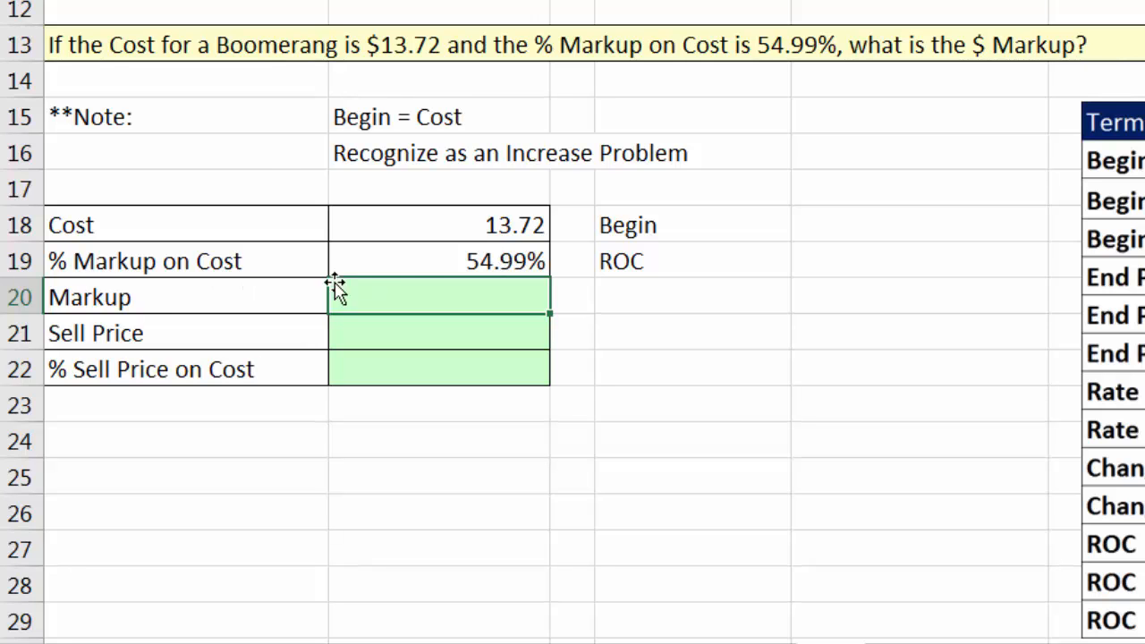
Calculate the Boomerang's Markup in B20 with the formula =B19*B18.
click(449, 261)
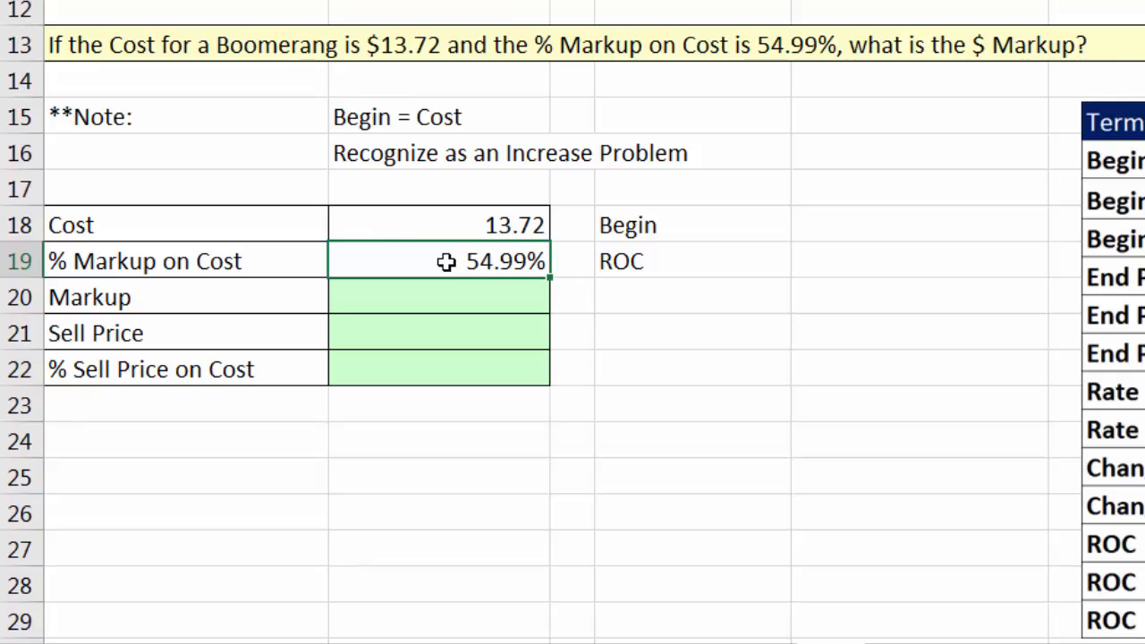
click(408, 229)
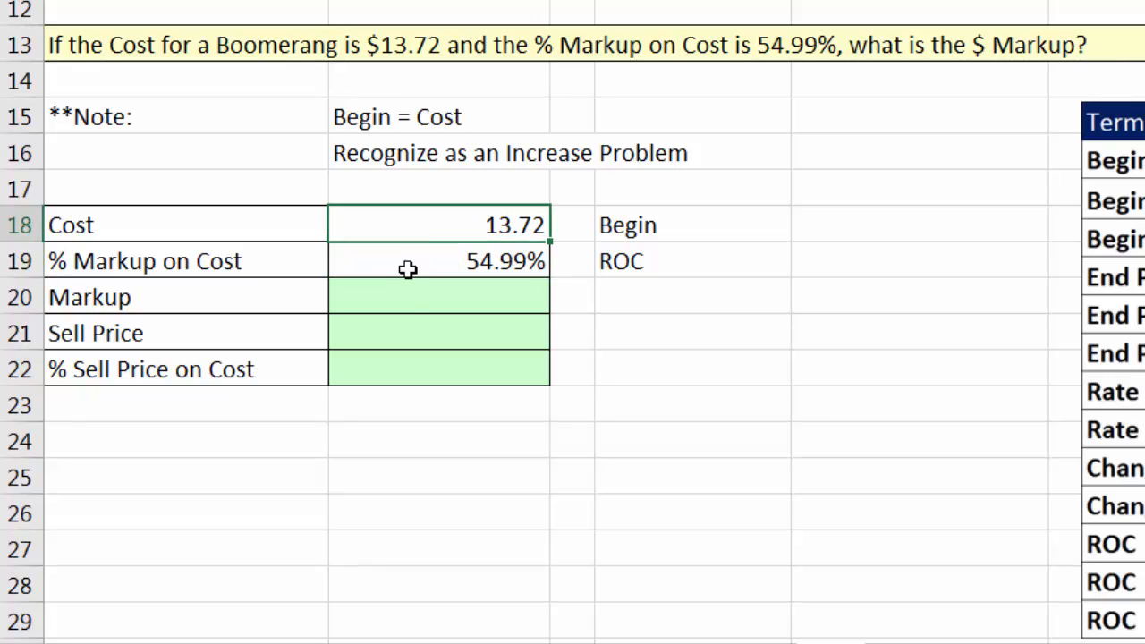
click(408, 304)
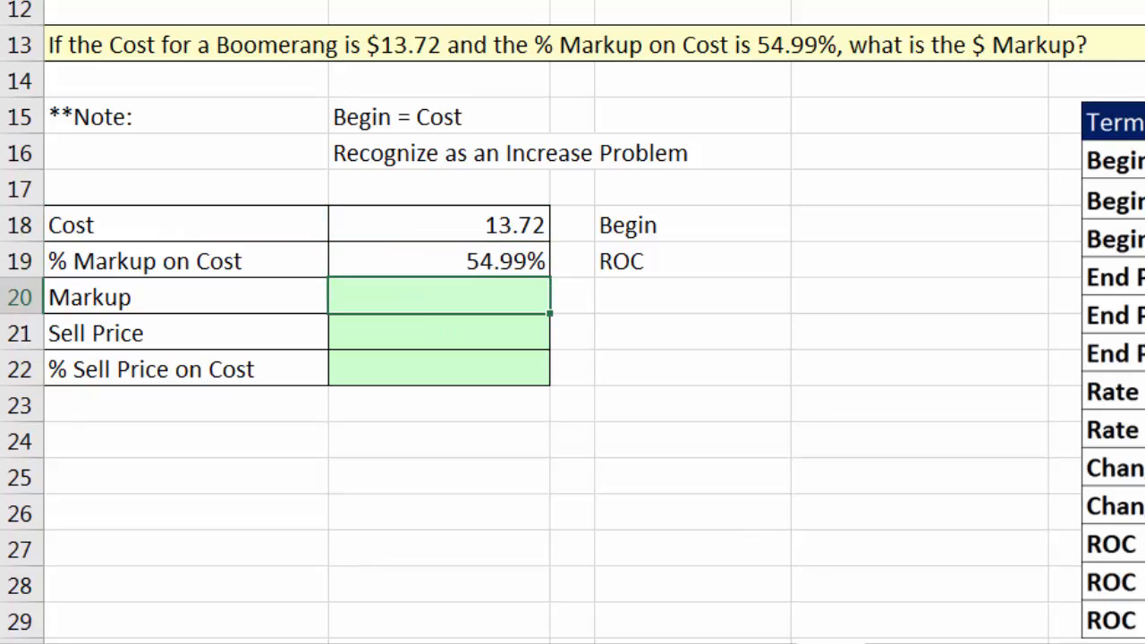
text(=)
key(Up)
text(*)
key(Up)
key(Up)
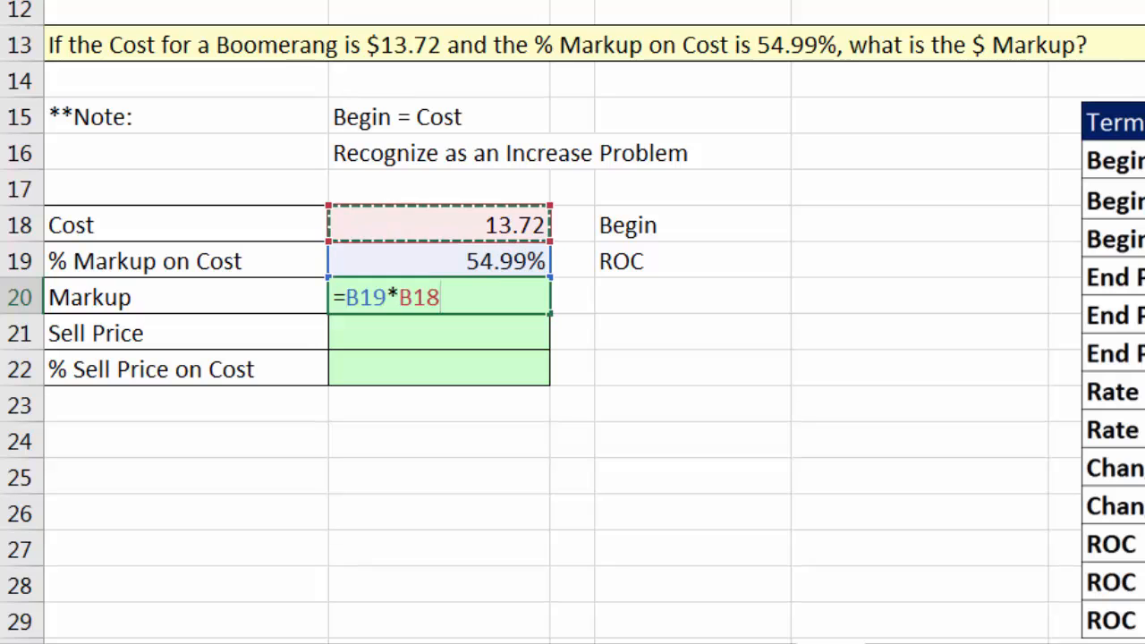
key(Return)
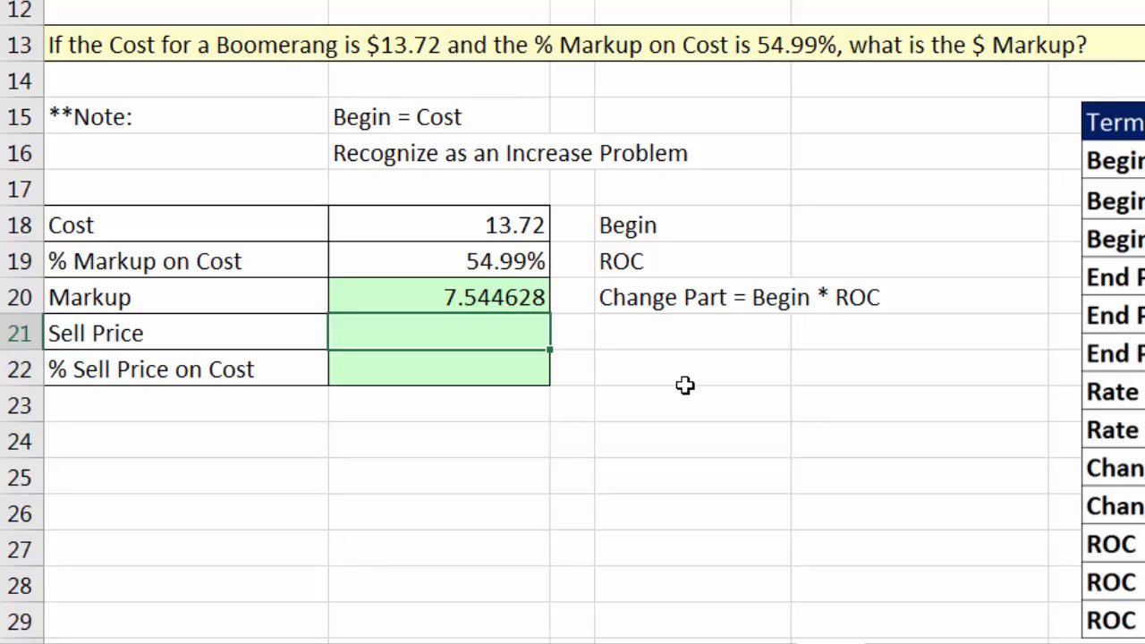
Calculate the Boomerang's Sell Price in B21 with the formula =B18+B20.
key(Up)
key(Up)
key(Up)
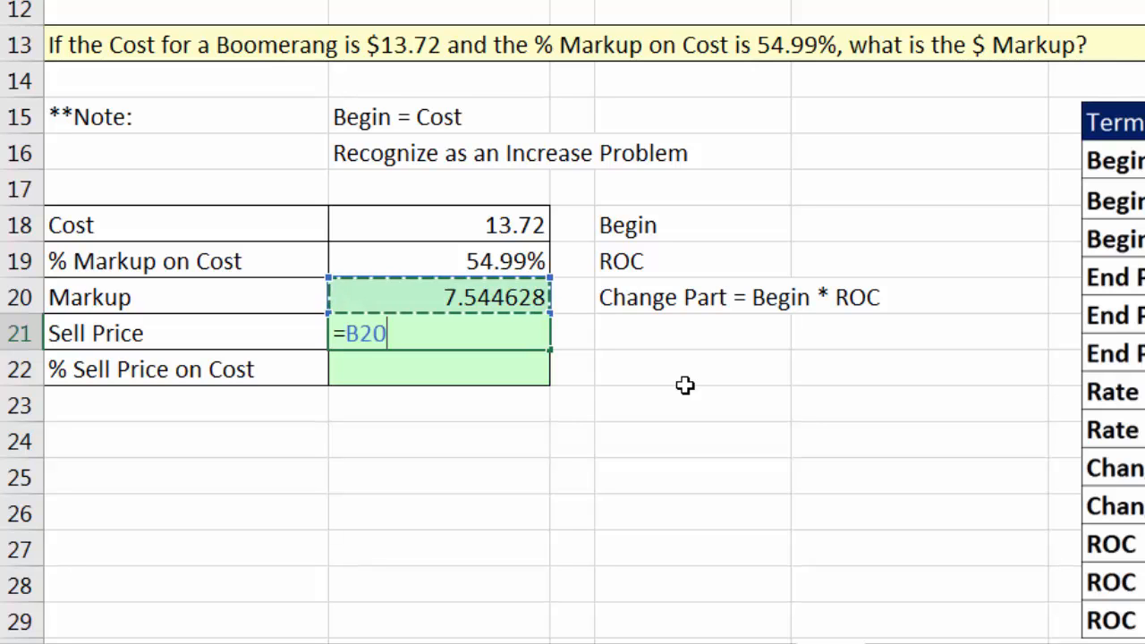
text(+)
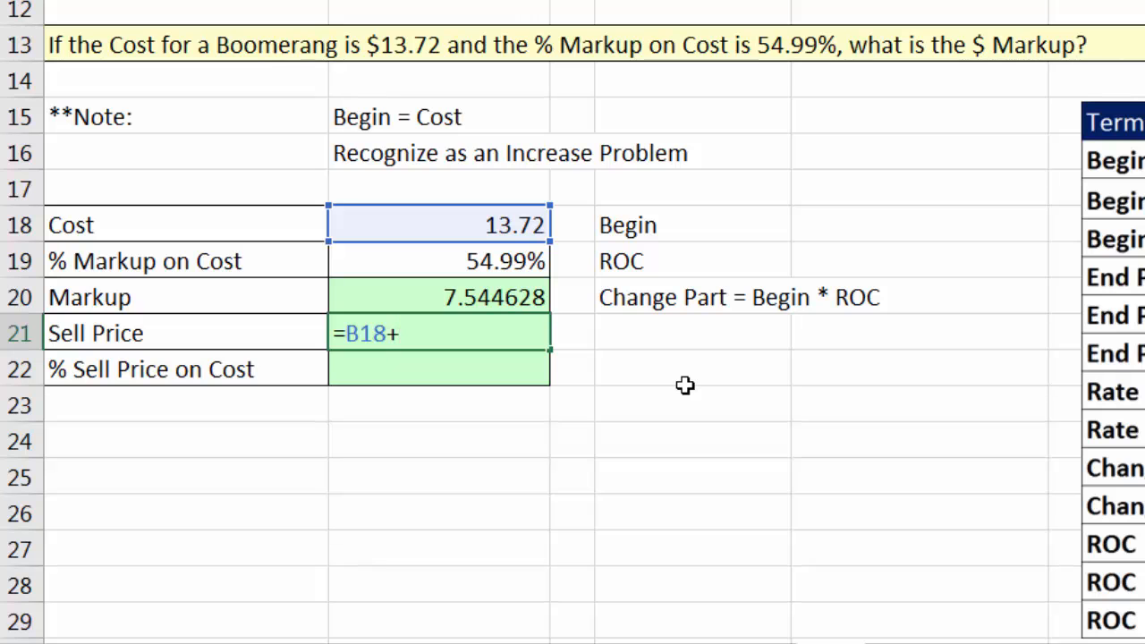
key(Up)
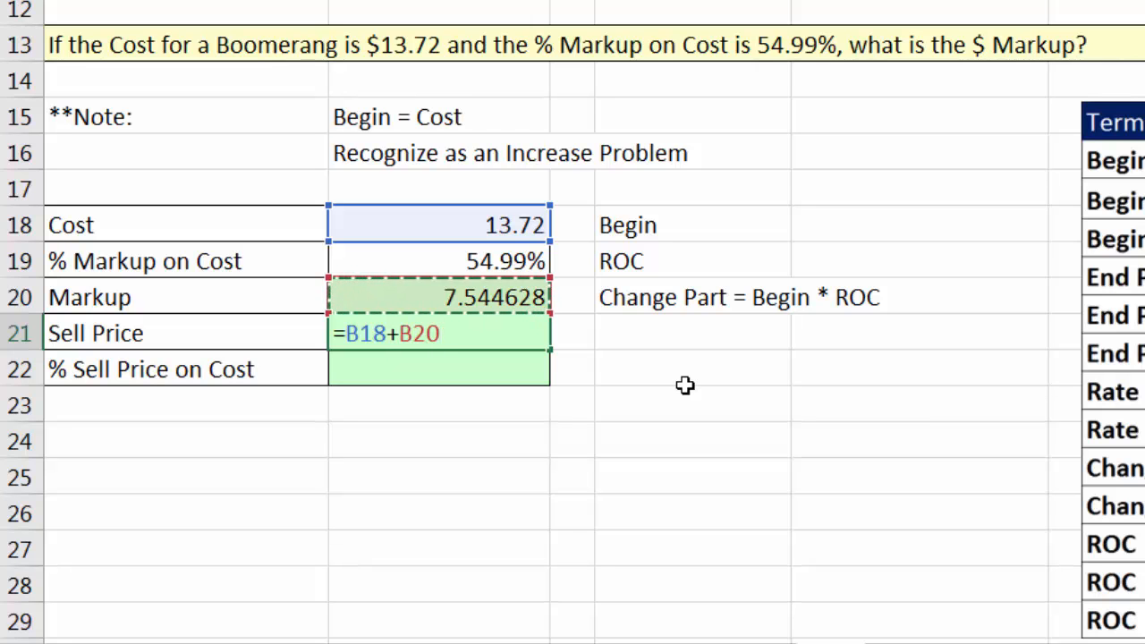
key(Return)
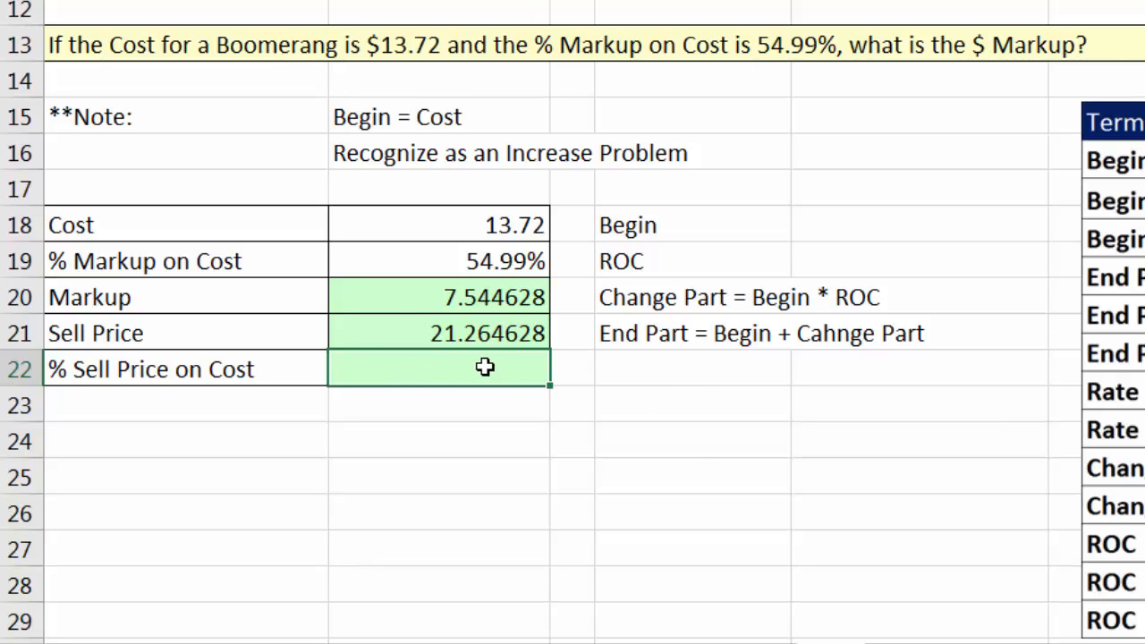
Calculate the Boomerang's % Sell Price on Cost in B22 with the formula =B21/B18.
click(422, 259)
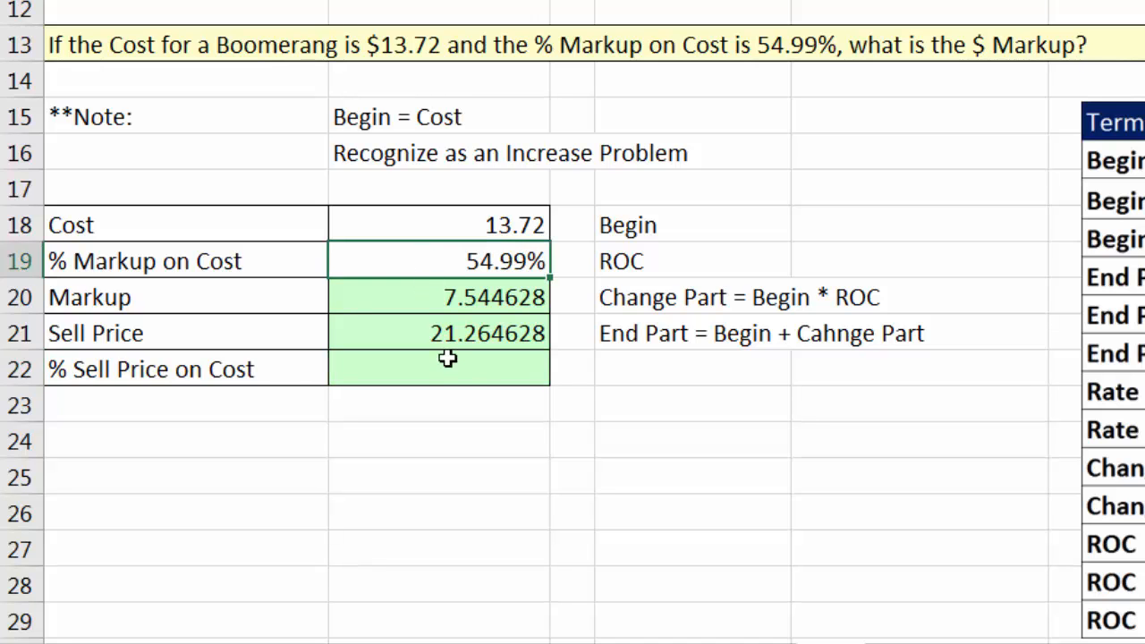
click(472, 383)
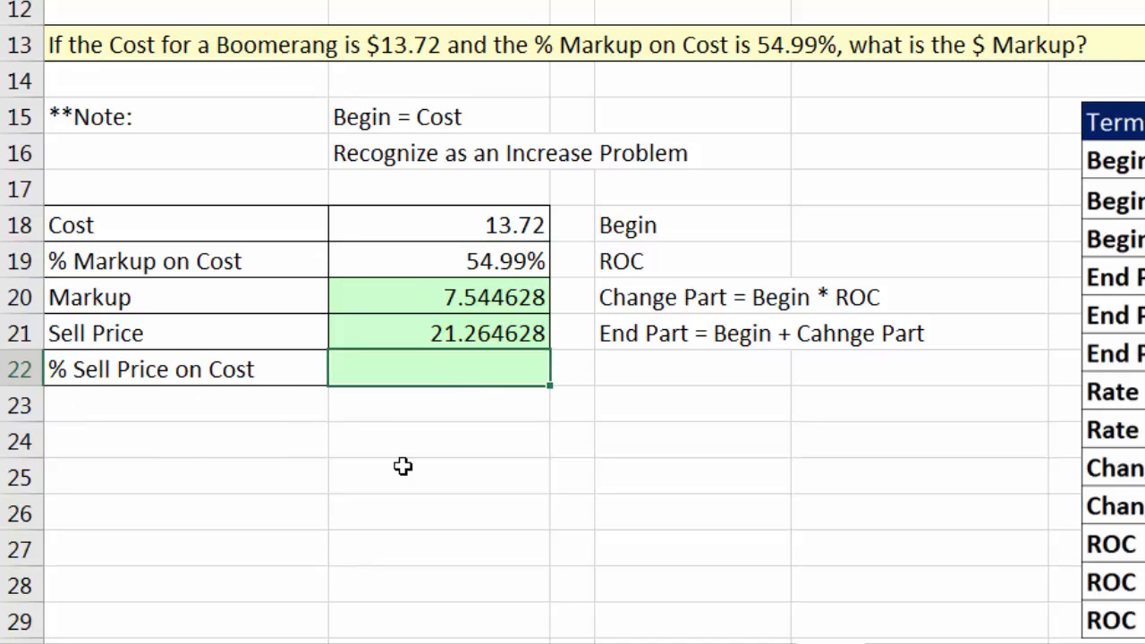
text(=)
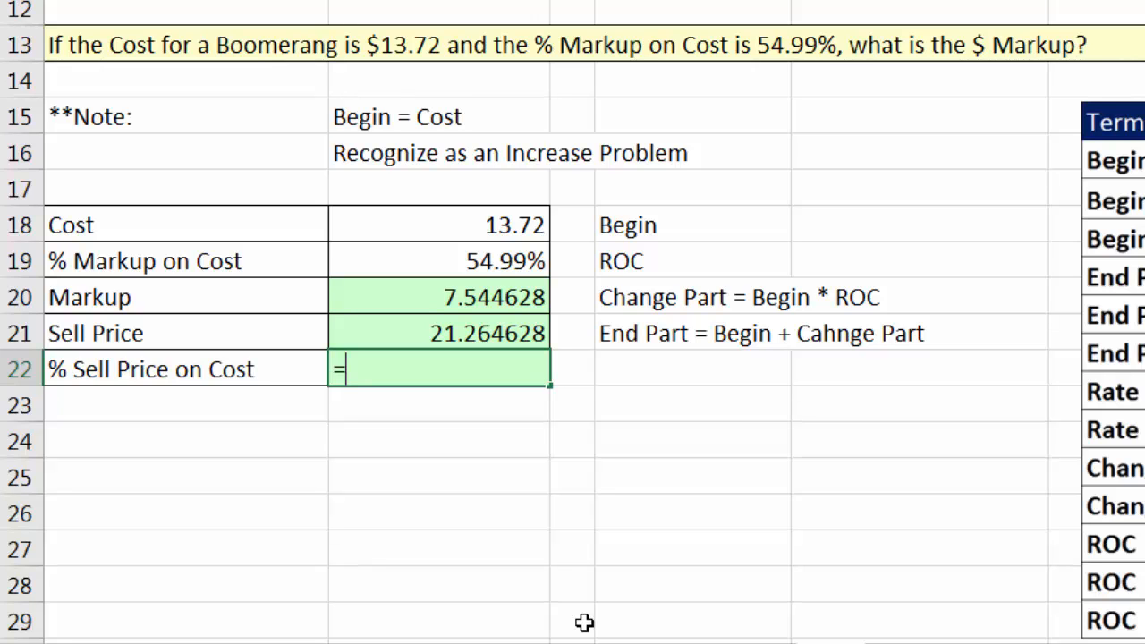
key(Up)
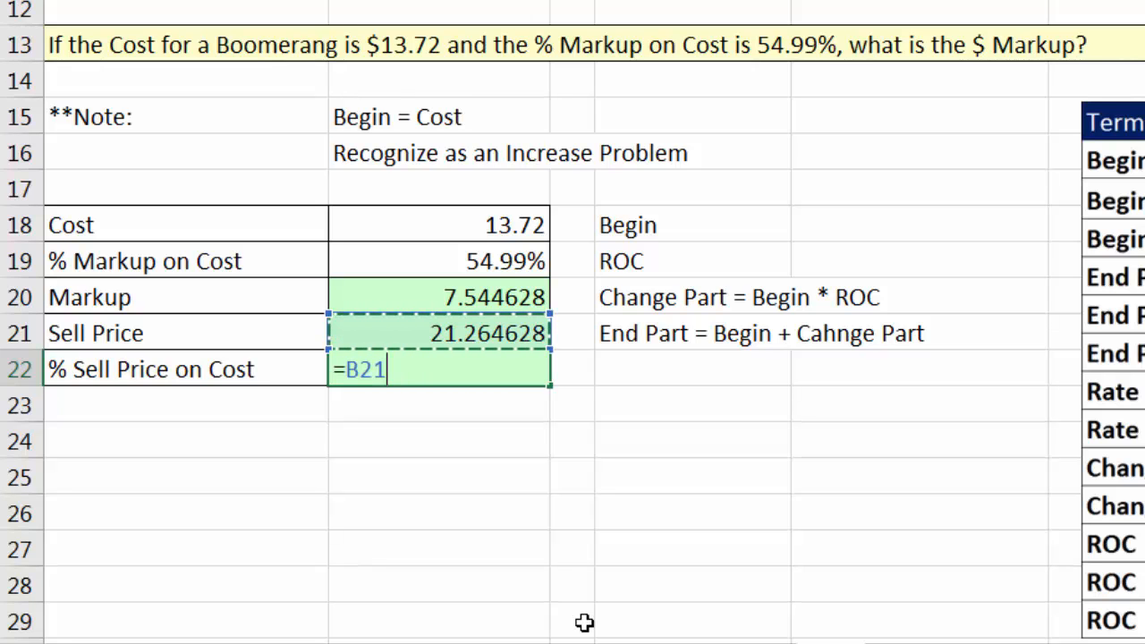
text(/)
key(Up)
key(Up)
key(Up)
key(Up)
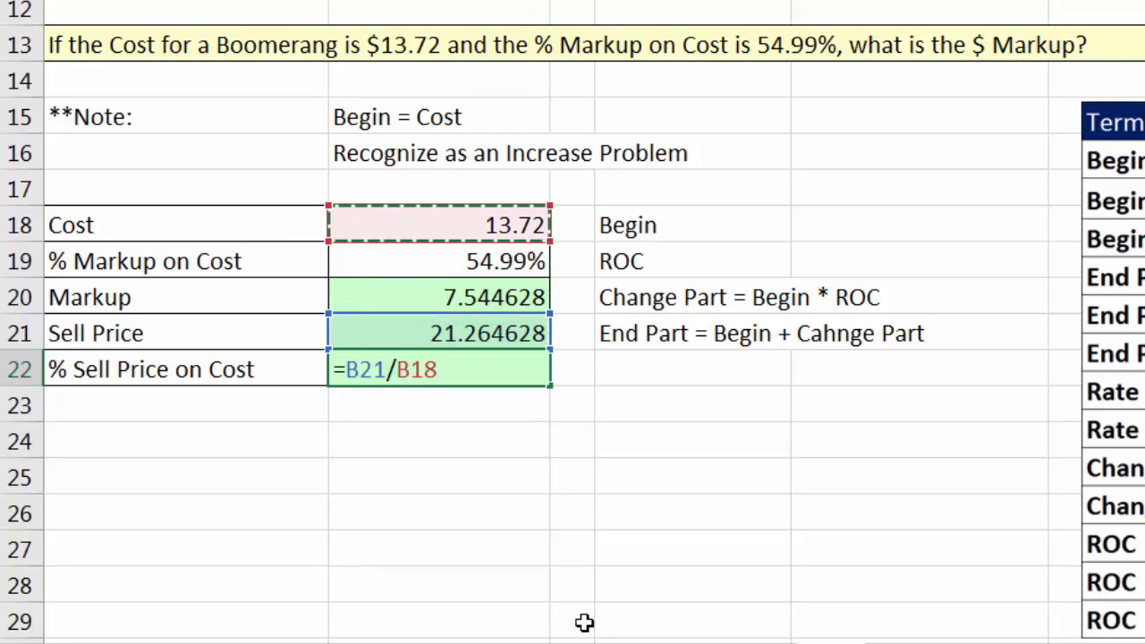
key(Return)
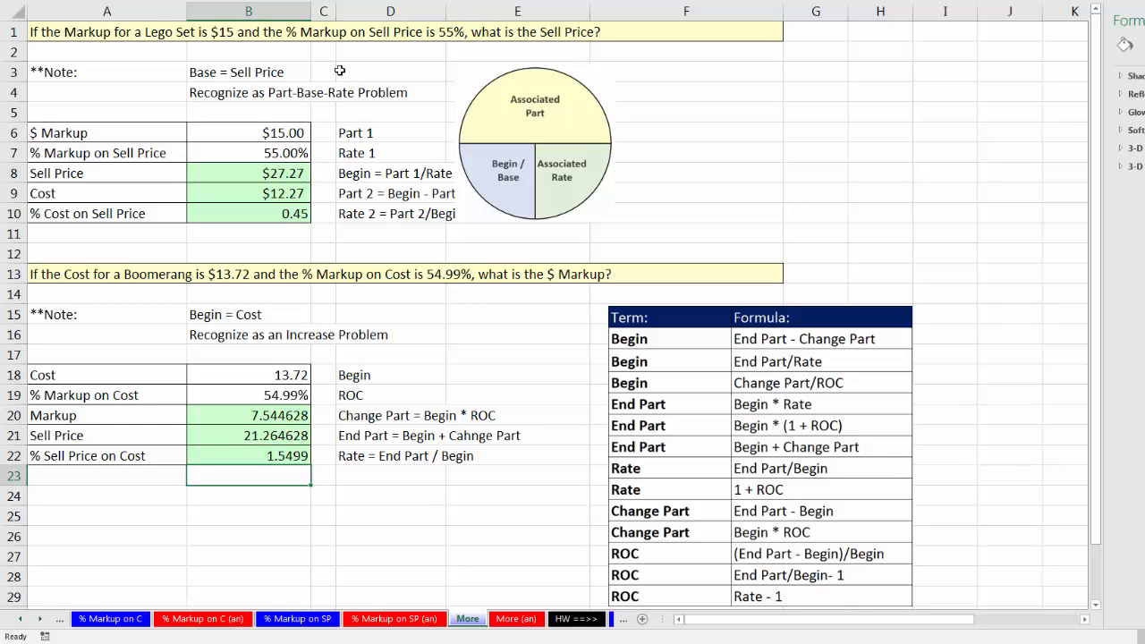
Go back to the % Markup C or SP worksheet to review the comparison of markup on cost and on sell price.
click(39, 621)
click(38, 621)
click(40, 620)
click(40, 620)
click(22, 623)
click(21, 624)
click(22, 624)
click(22, 624)
click(21, 624)
click(22, 624)
click(21, 624)
click(21, 624)
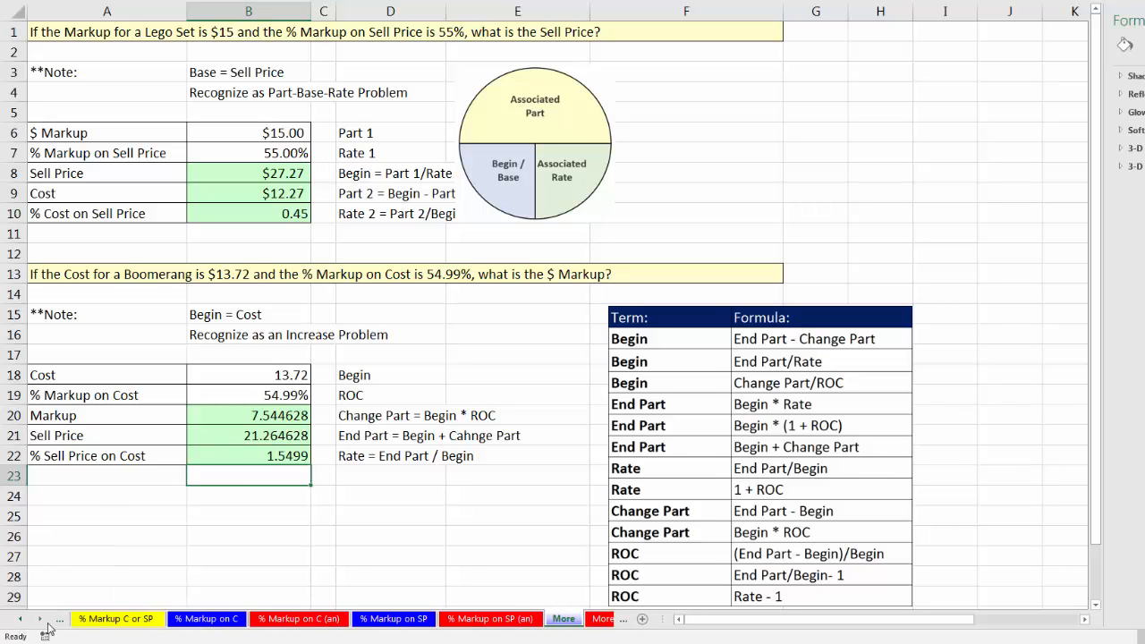
click(406, 618)
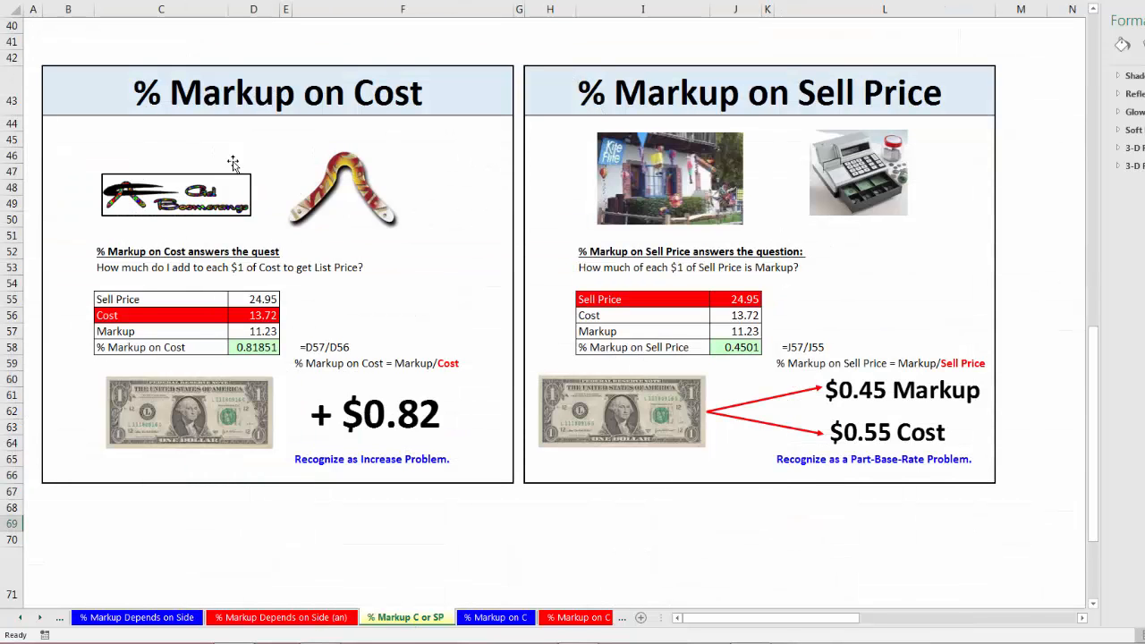